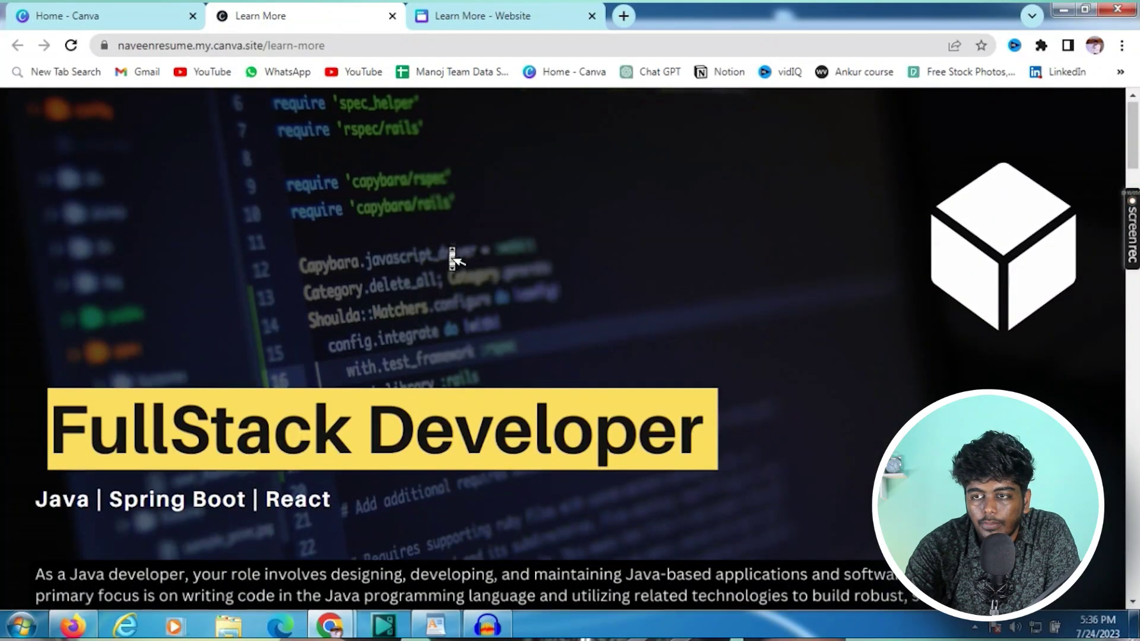
pyautogui.middleClick(452, 259)
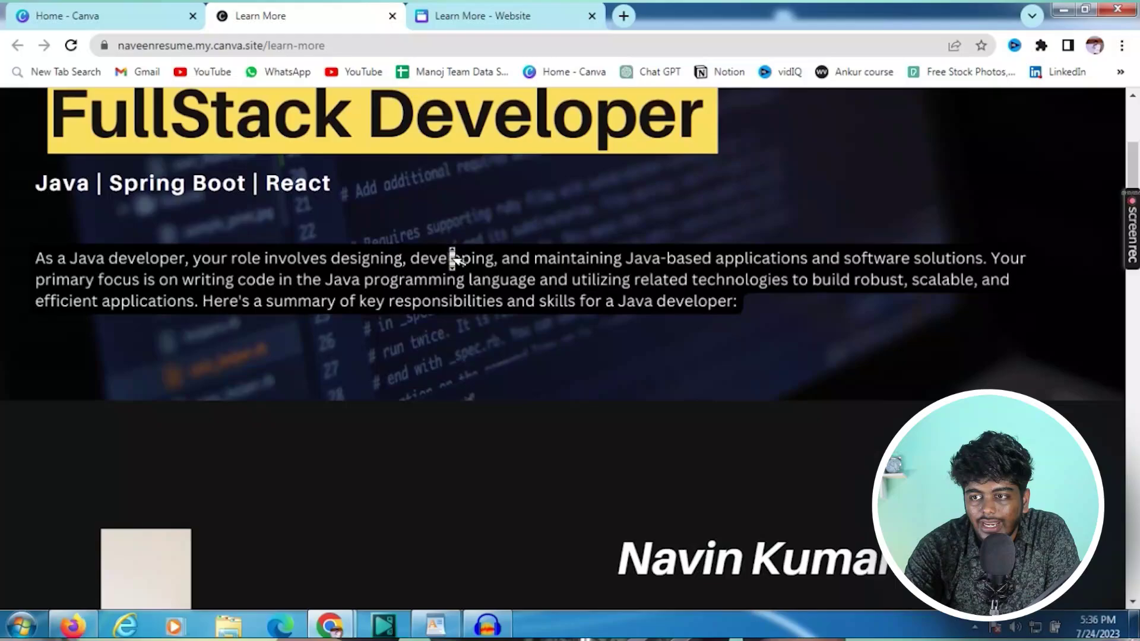
pyautogui.middleClick(451, 255)
pyautogui.middleClick(452, 258)
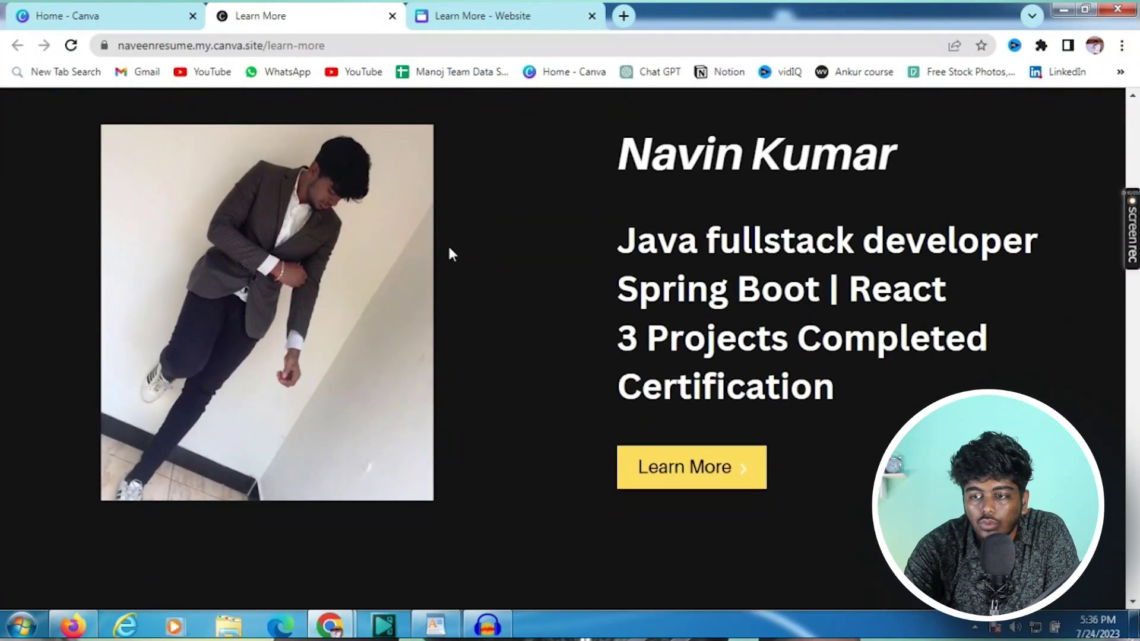
pyautogui.middleClick(450, 254)
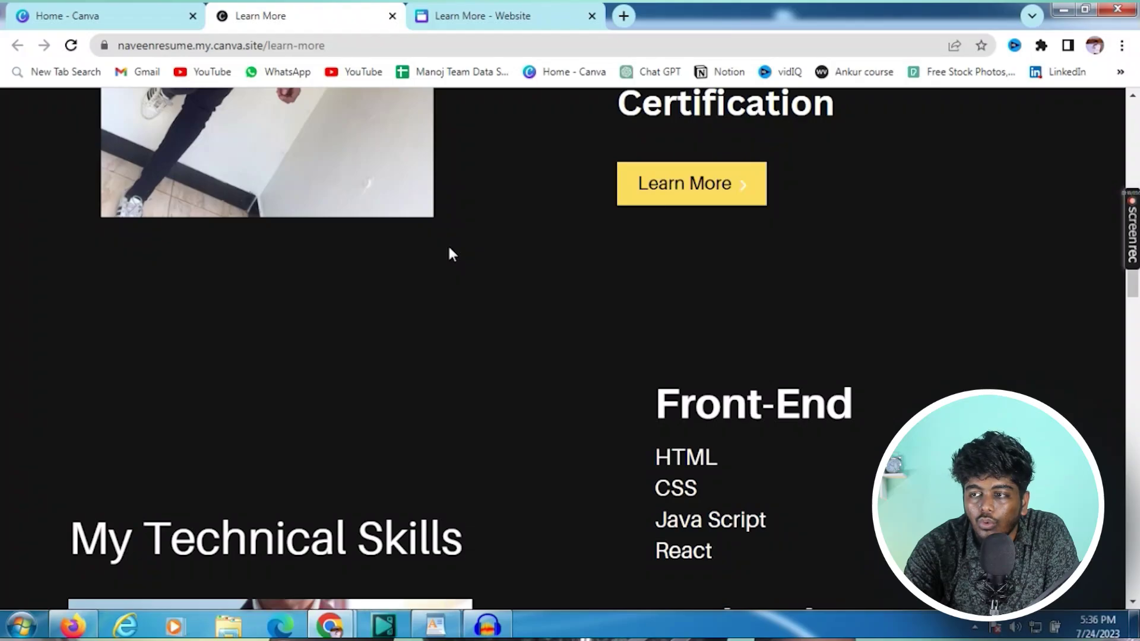
pyautogui.middleClick(450, 254)
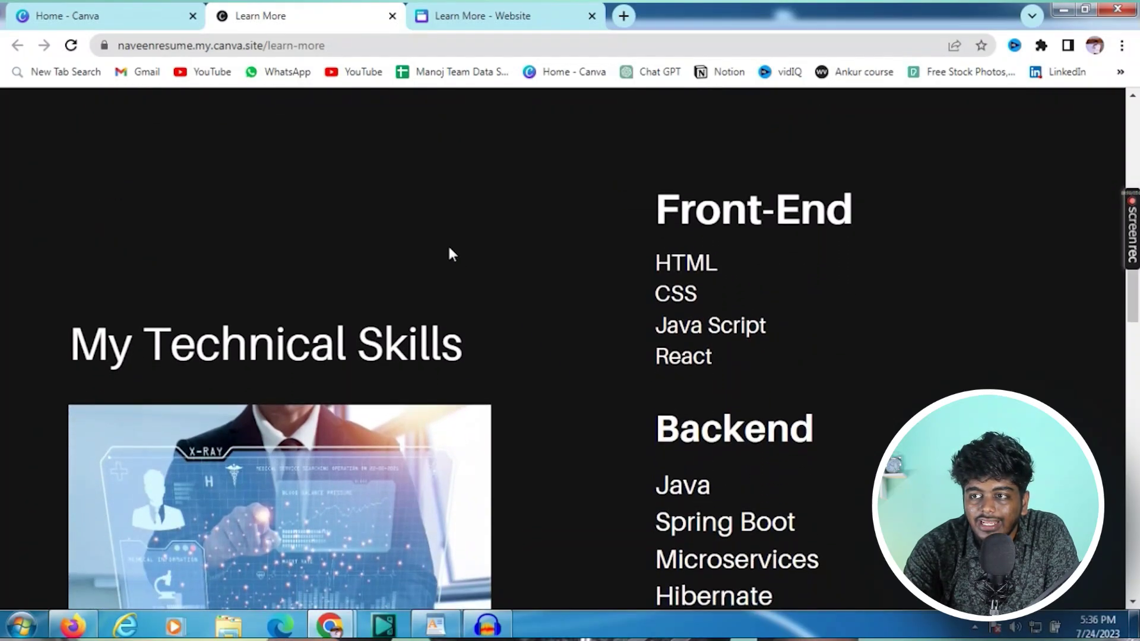
pyautogui.middleClick(450, 257)
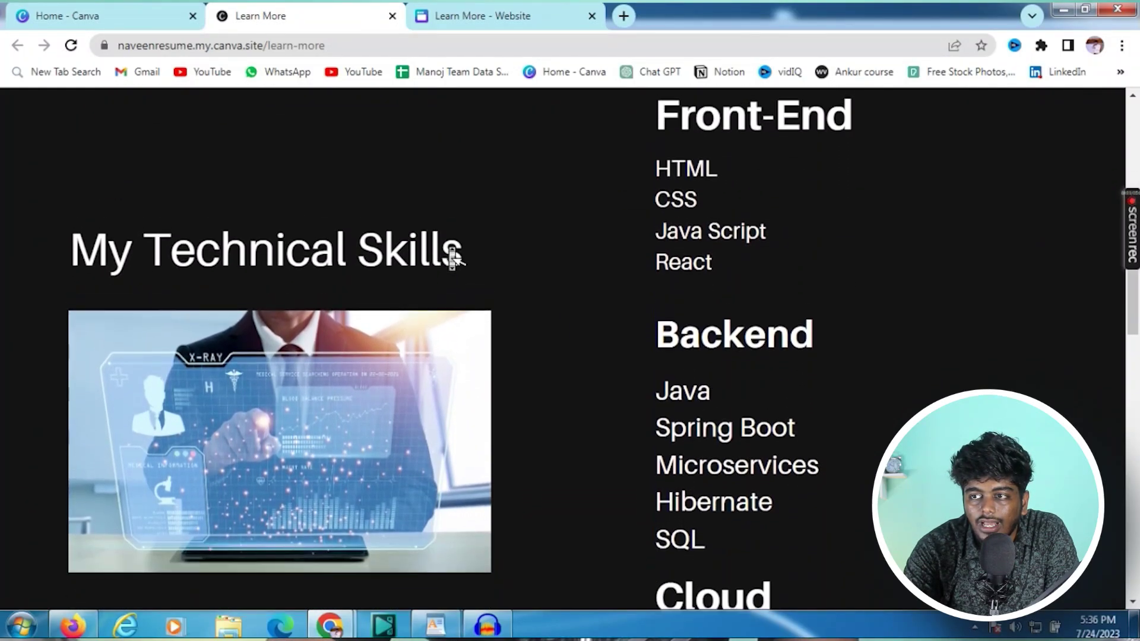
pyautogui.middleClick(449, 254)
pyautogui.doubleClick(403, 39)
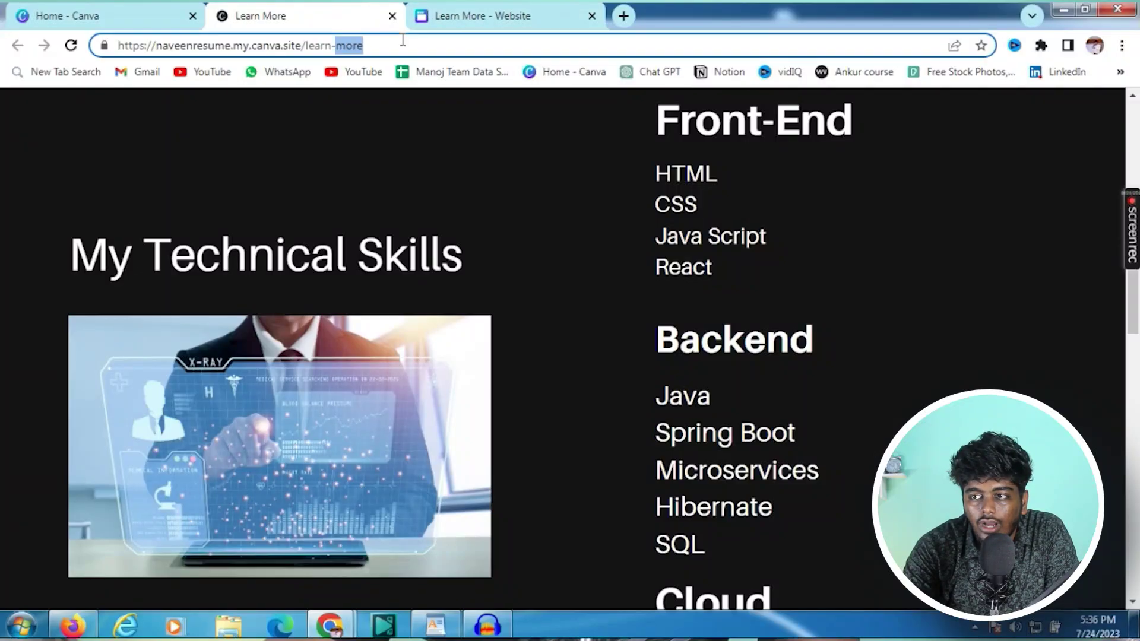
pyautogui.click(405, 41)
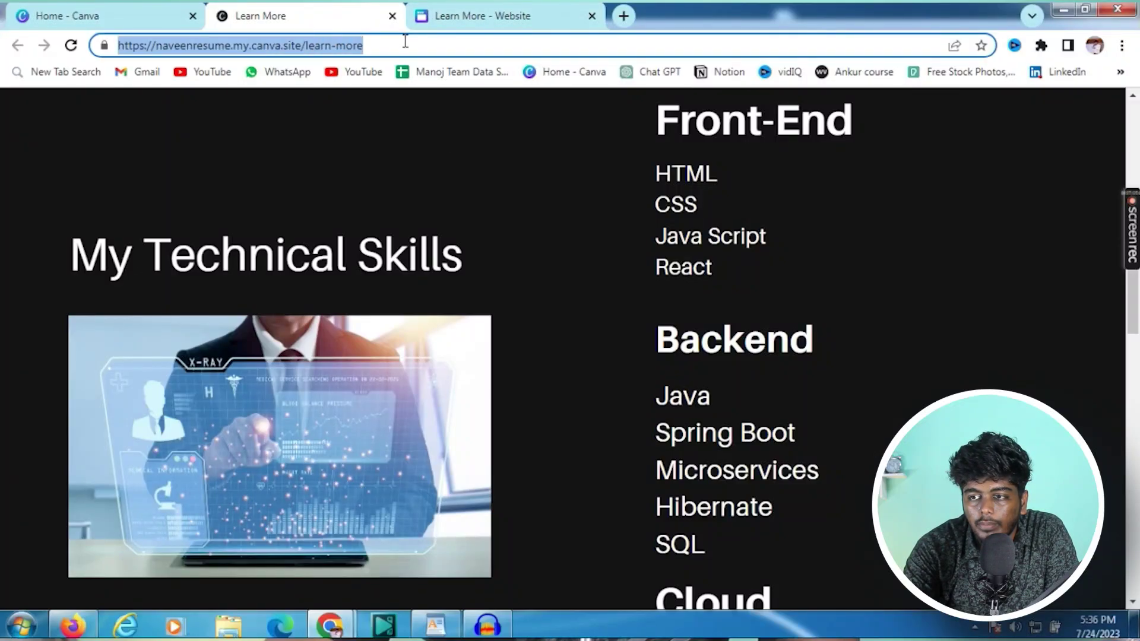
pyautogui.click(406, 42)
pyautogui.click(510, 262)
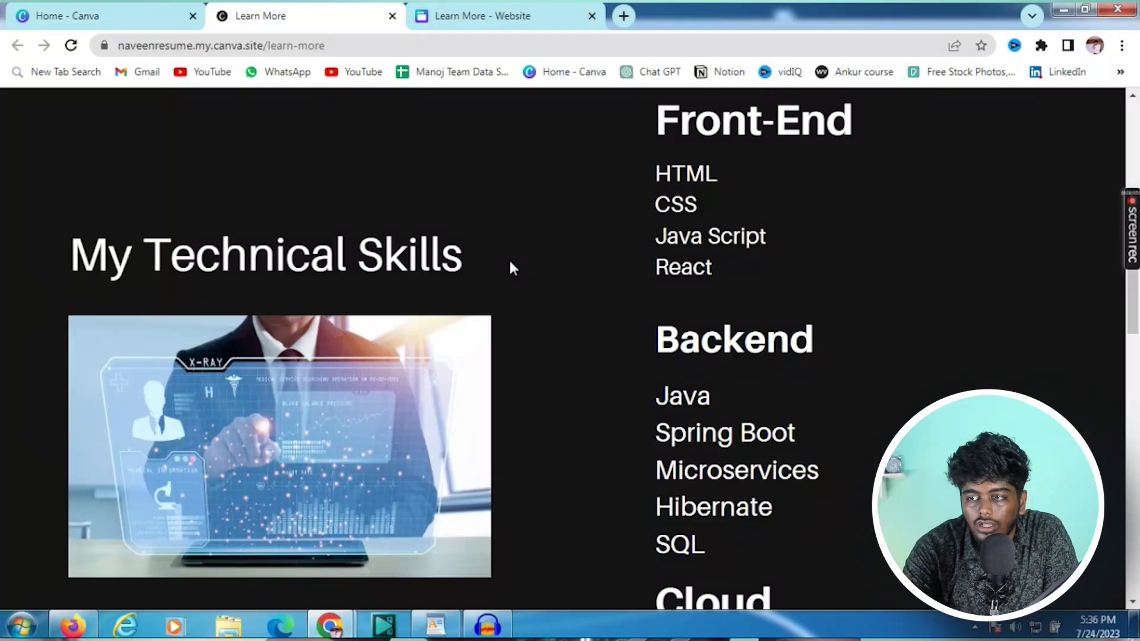
pyautogui.middleClick(512, 270)
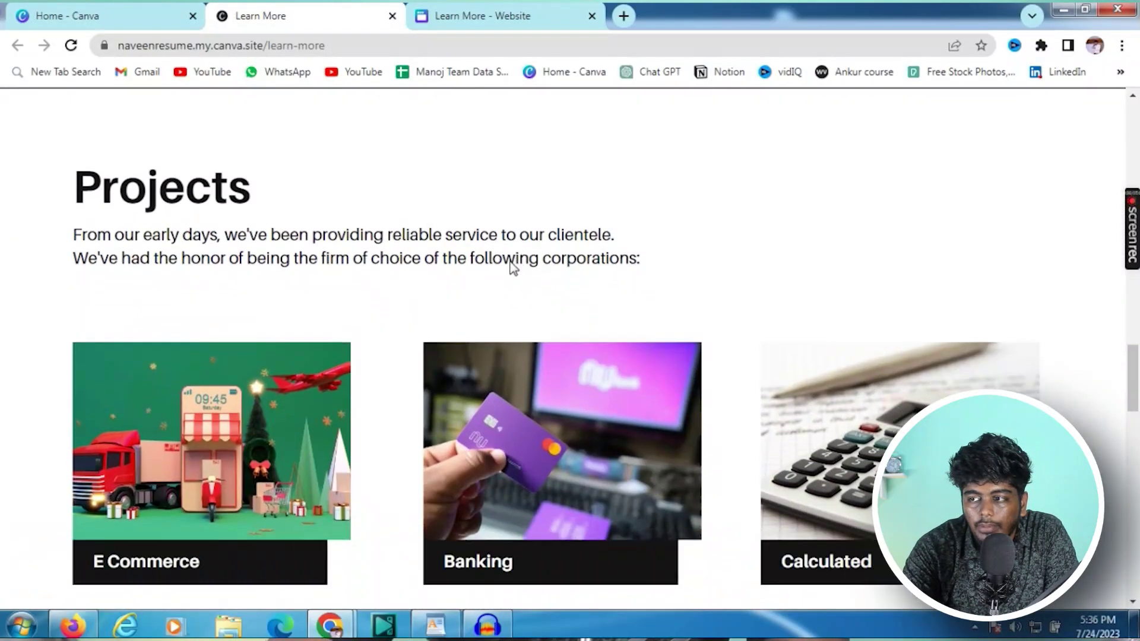
pyautogui.scroll(-3, 267, 338)
pyautogui.scroll(1, 268, 345)
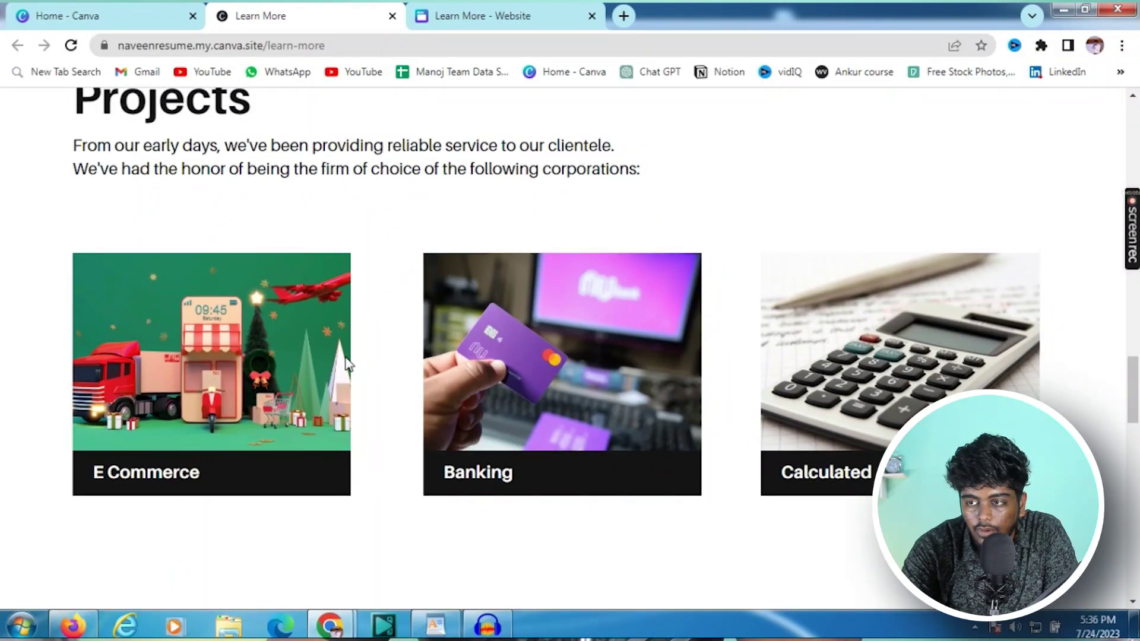
pyautogui.middleClick(447, 271)
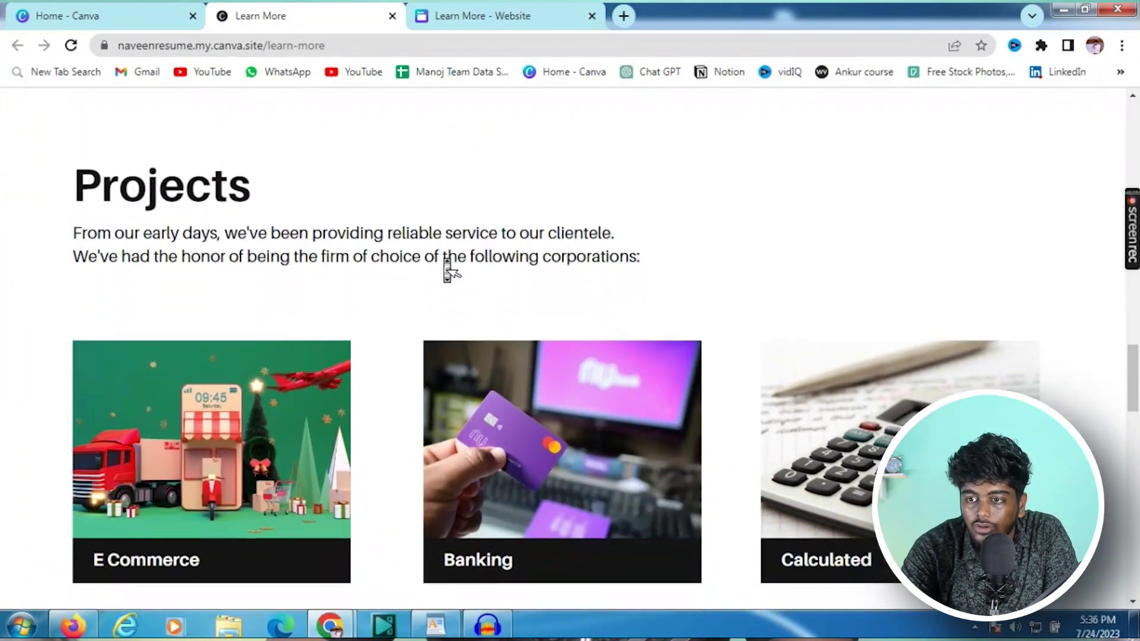
pyautogui.click(447, 266)
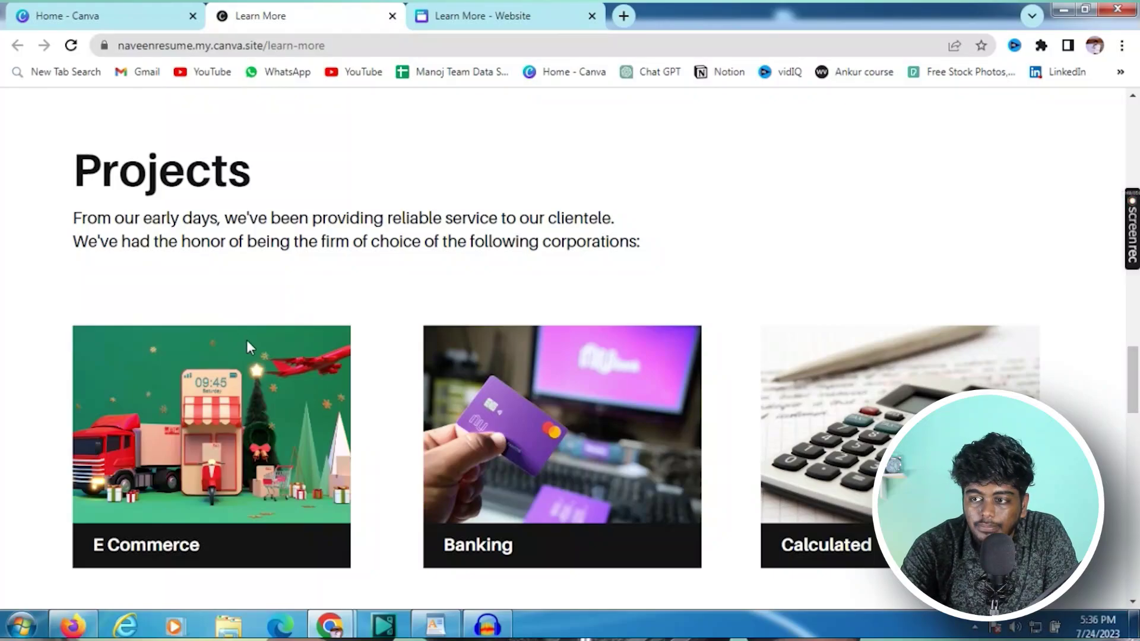
pyautogui.middleClick(437, 288)
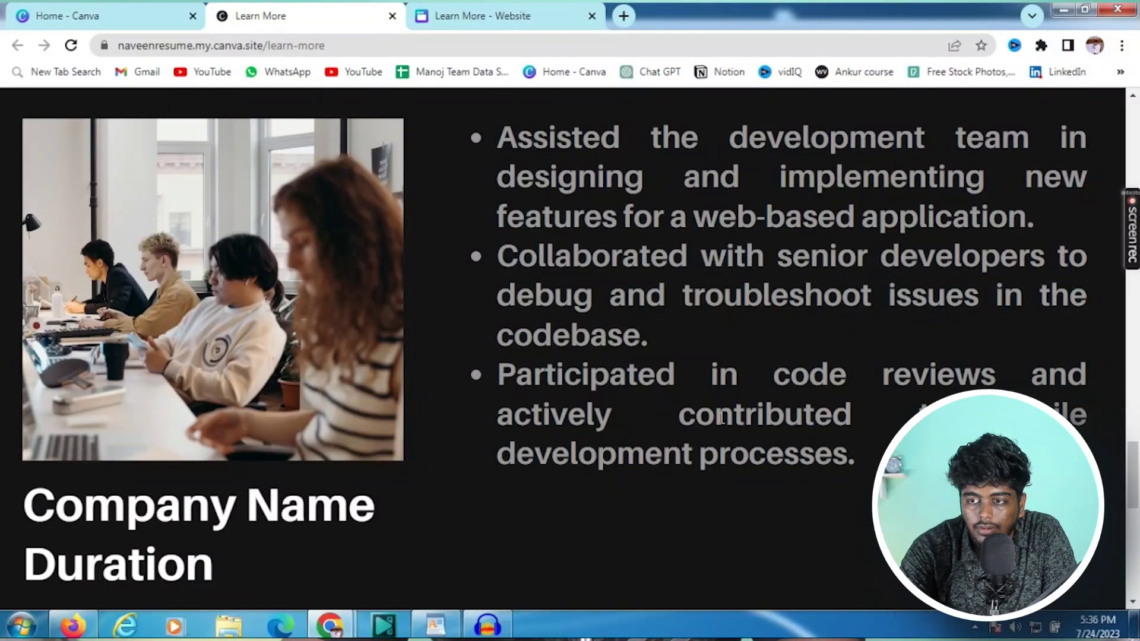
pyautogui.scroll(1, 791, 438)
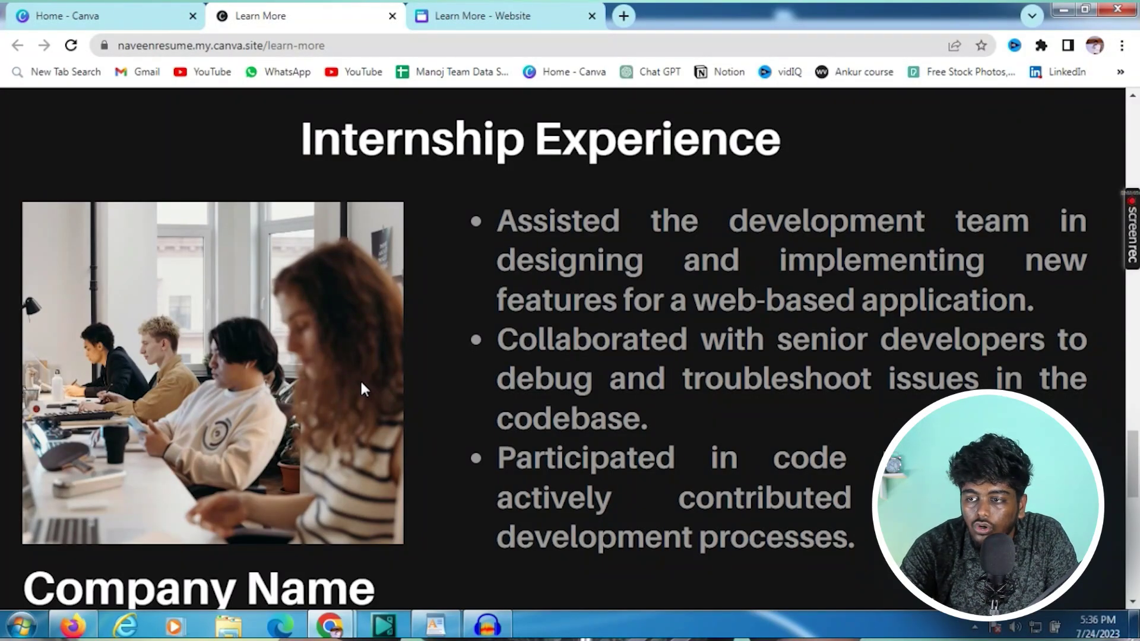
pyautogui.scroll(-10, 433, 410)
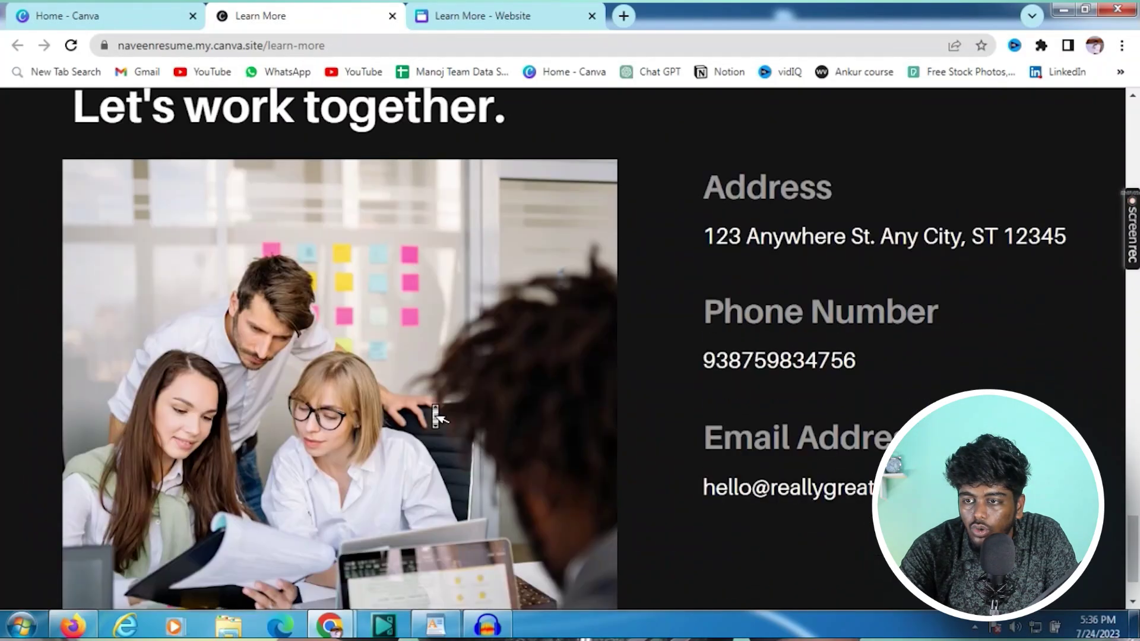
pyautogui.scroll(-1, 731, 476)
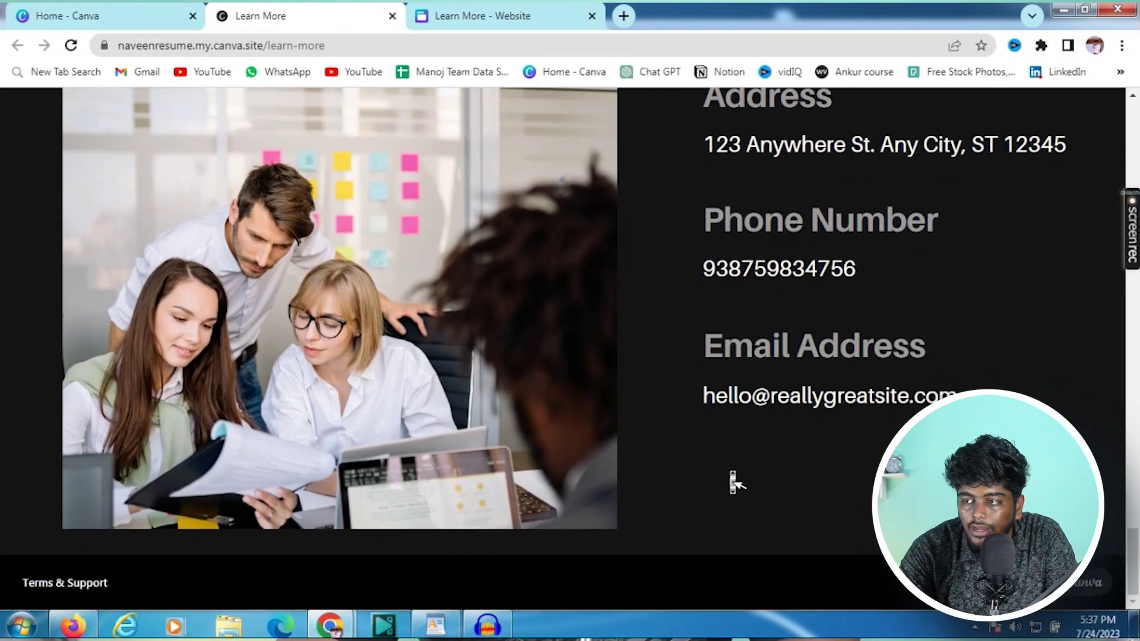
pyautogui.scroll(3, 732, 477)
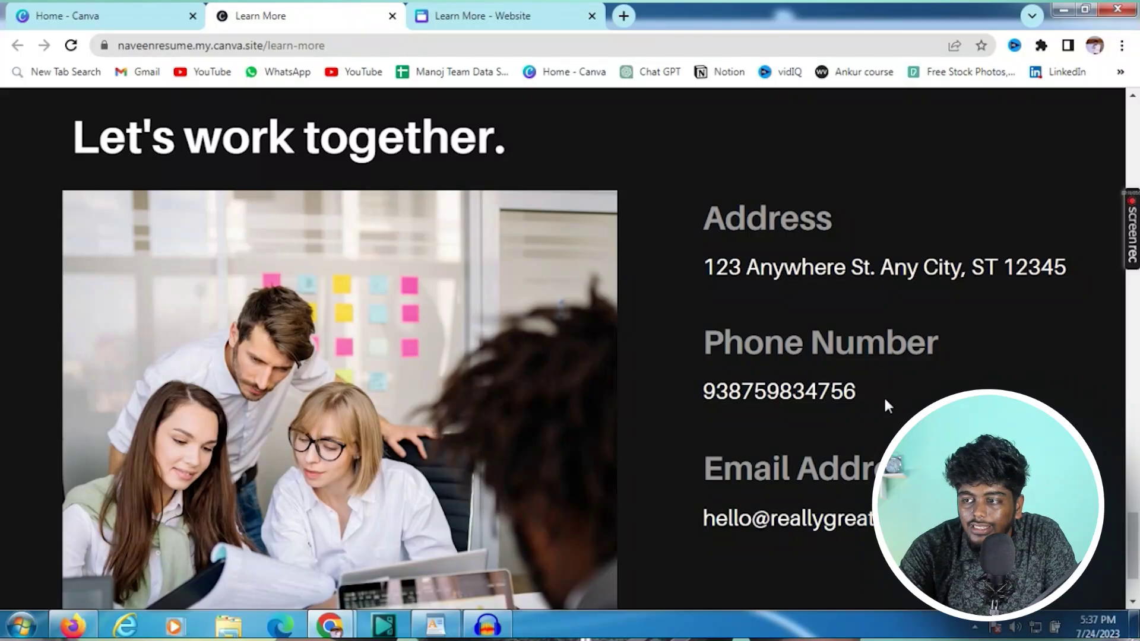
pyautogui.moveTo(883, 395); pyautogui.dragTo(682, 355)
pyautogui.click(682, 355)
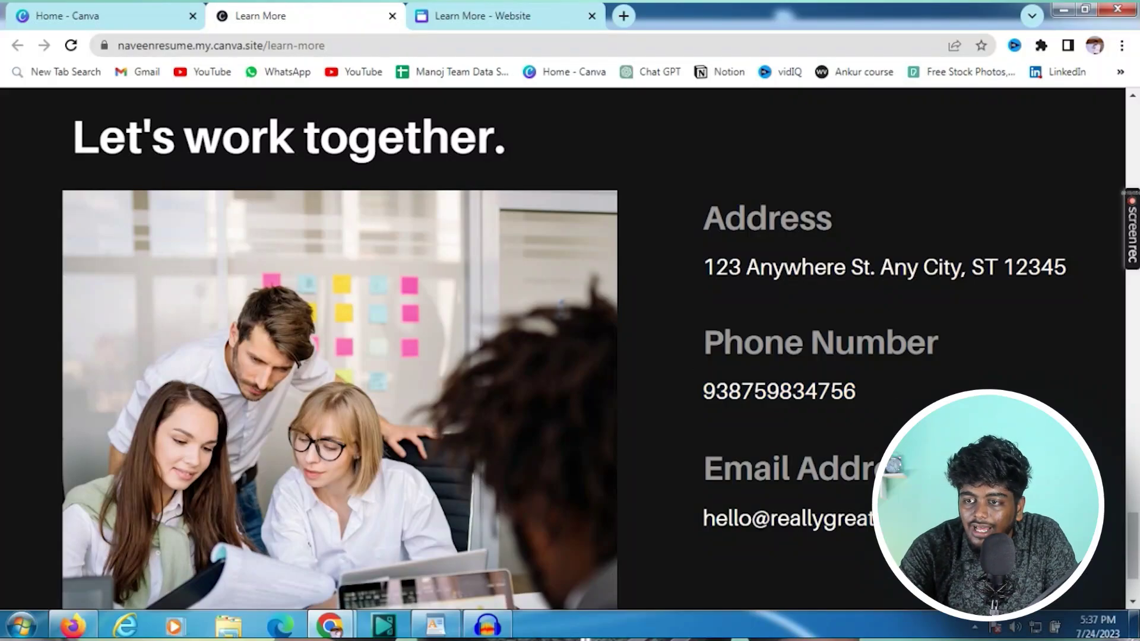
pyautogui.scroll(8, 682, 355)
pyautogui.scroll(10, 562, 348)
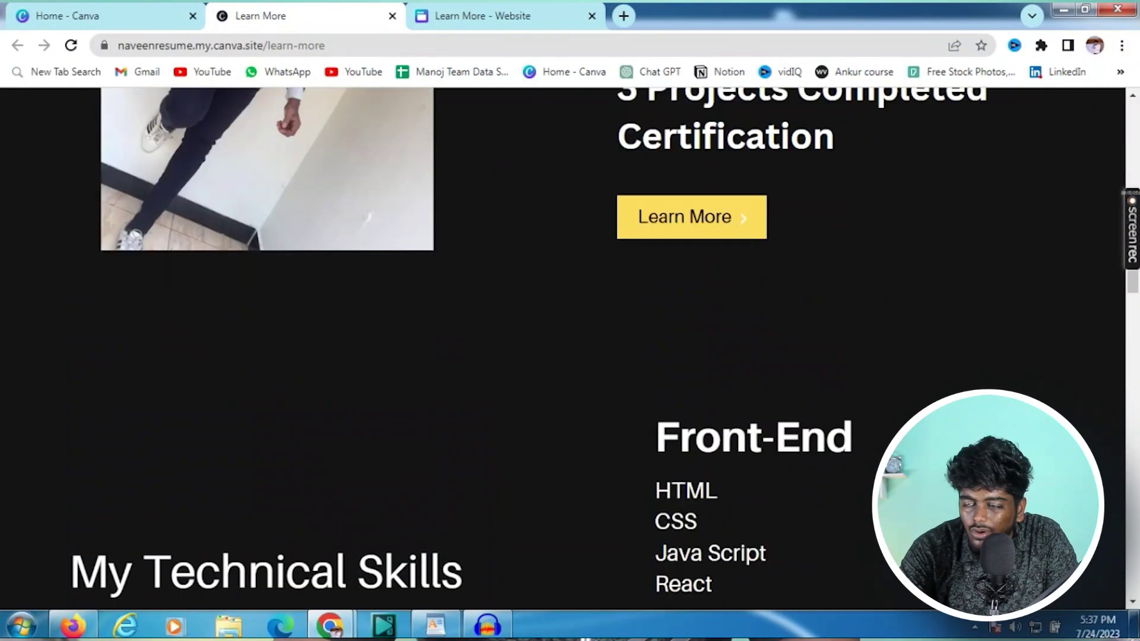
pyautogui.scroll(5, 563, 348)
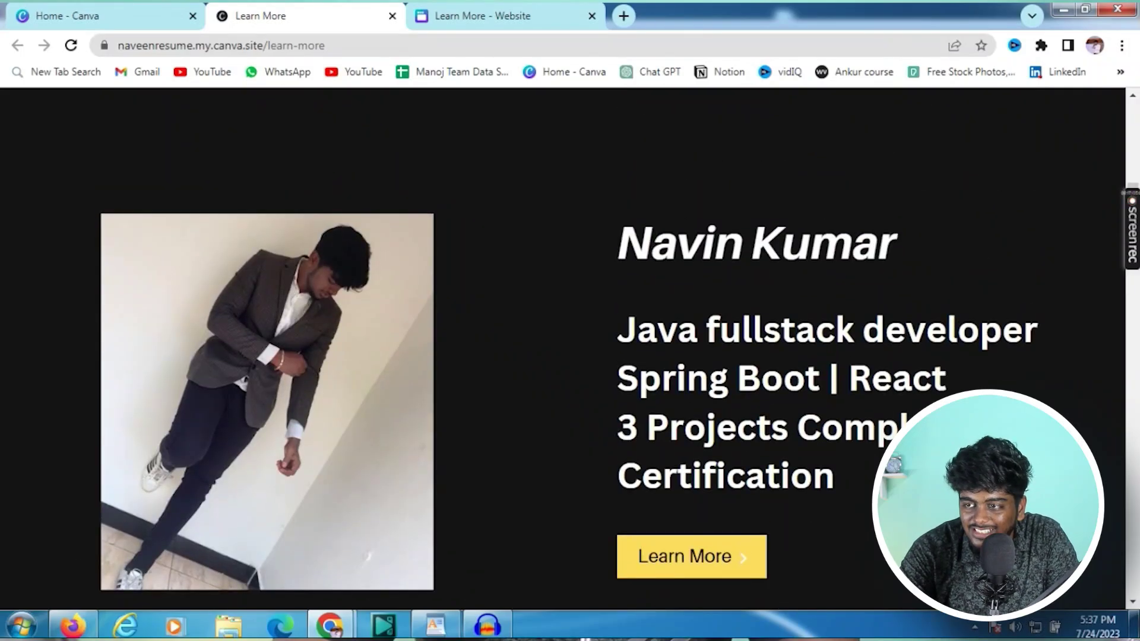
pyautogui.scroll(5, 563, 348)
pyautogui.scroll(3, 563, 348)
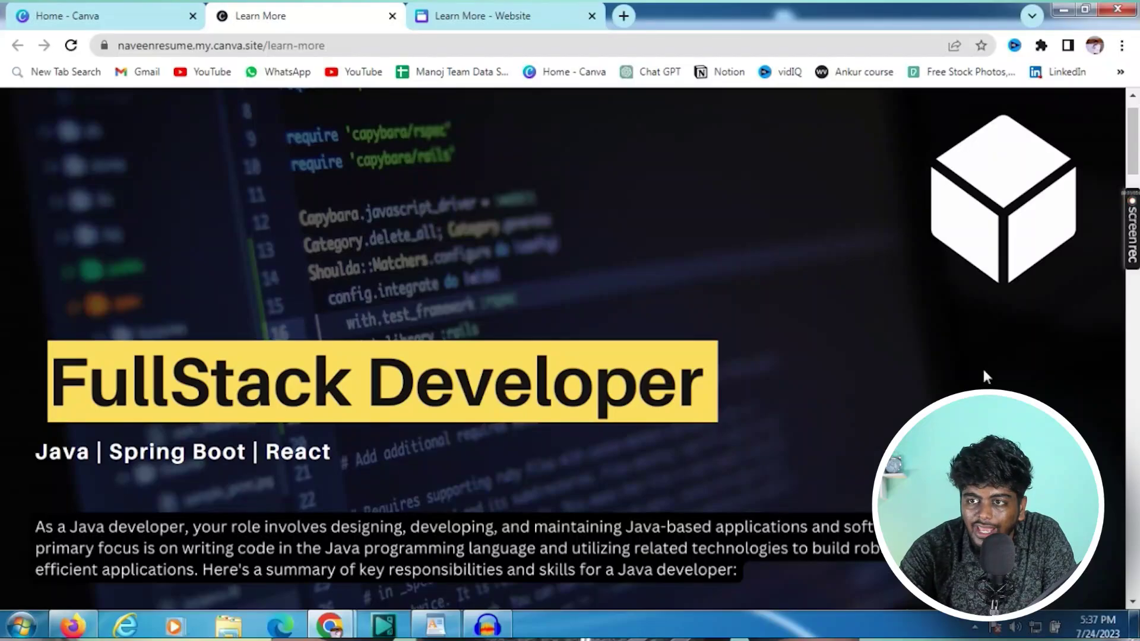
# Switch to the Digital's Class team and start a blank 1366 × 768 website design.
pyautogui.click(67, 16)
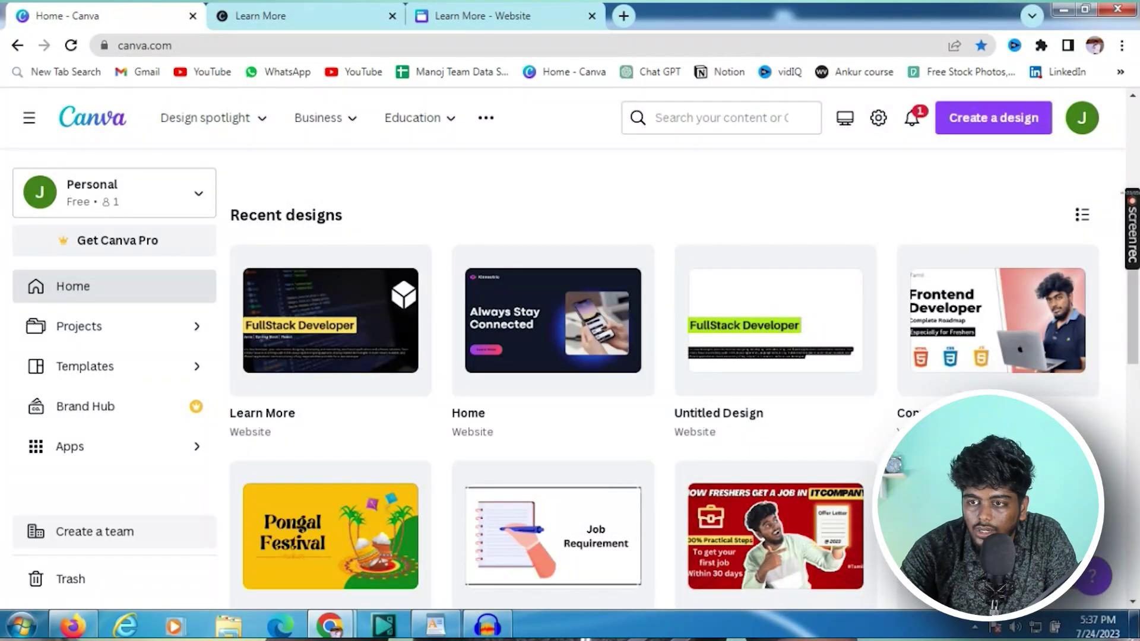
pyautogui.click(142, 190)
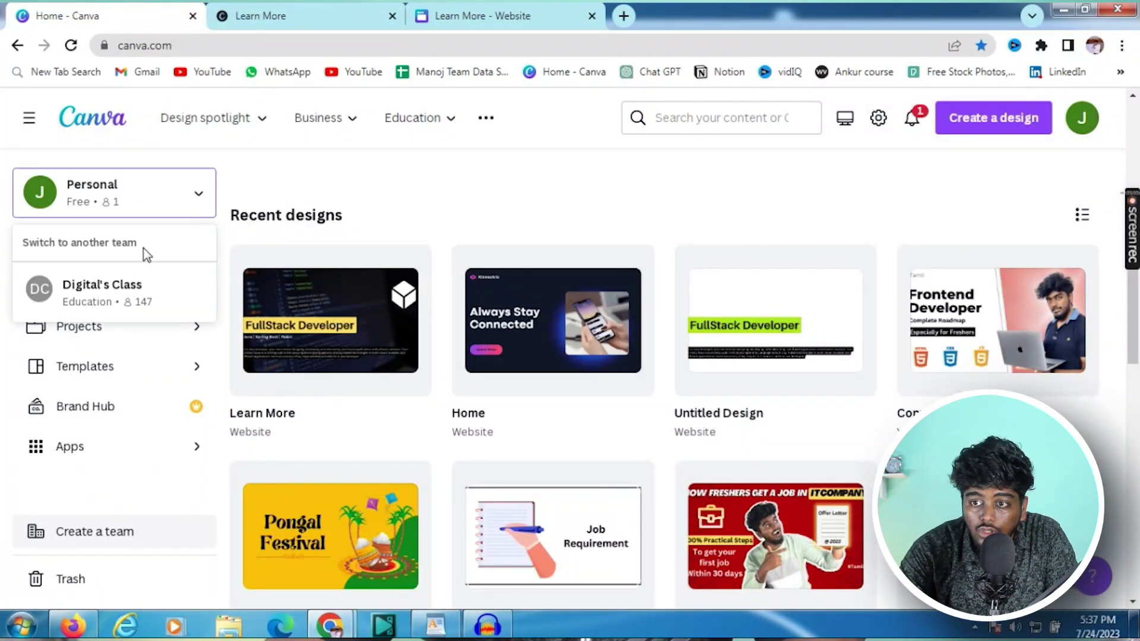
pyautogui.click(145, 288)
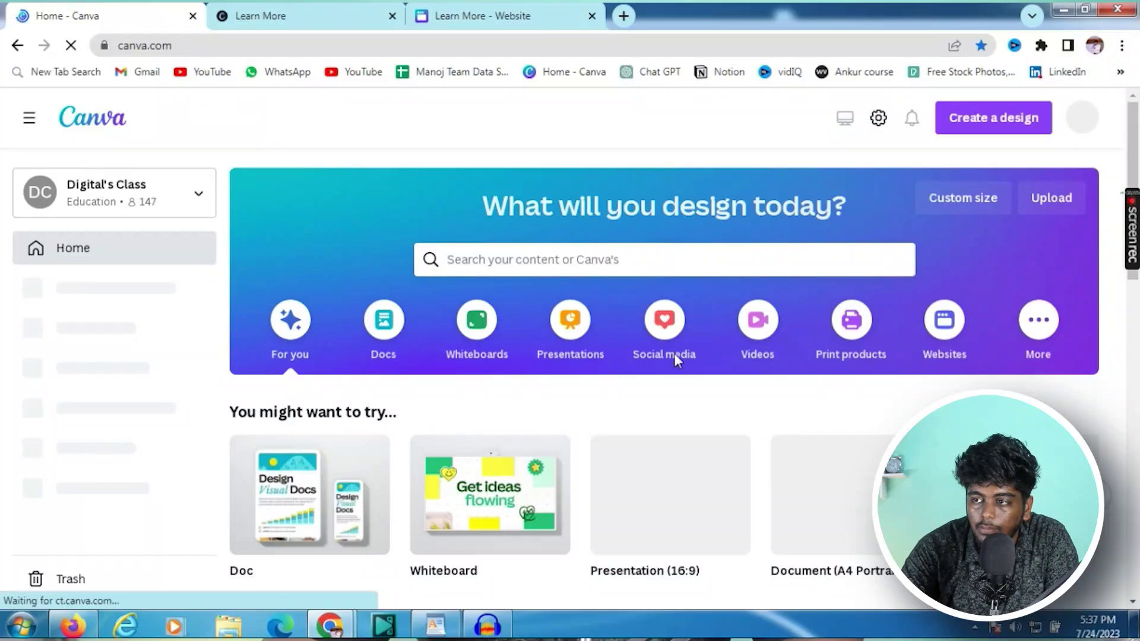
pyautogui.click(1000, 135)
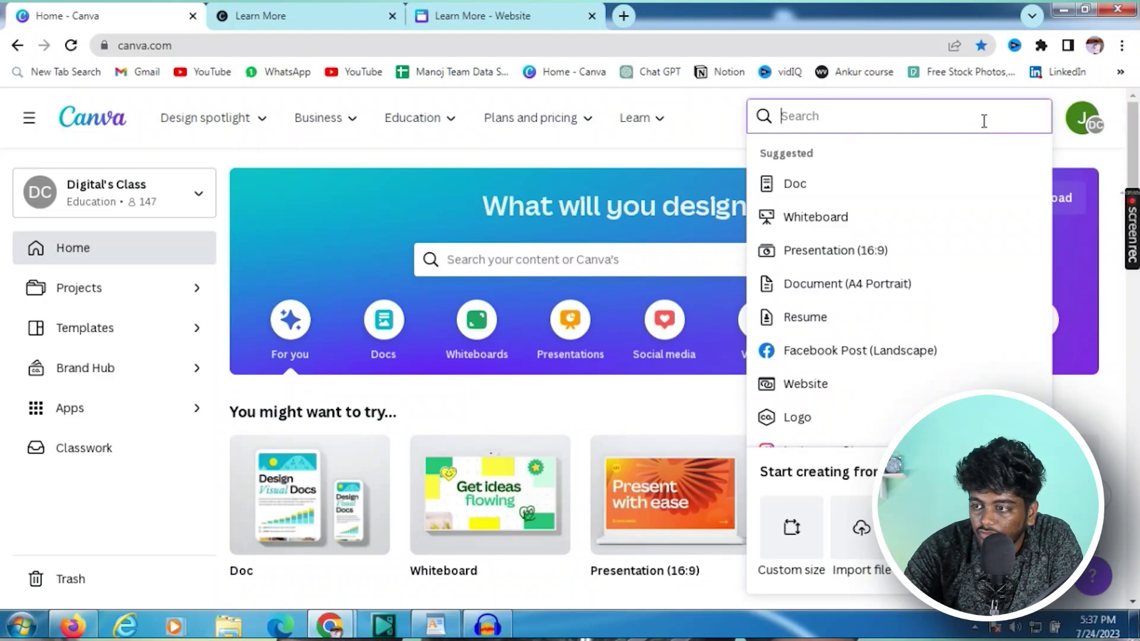
pyautogui.click(891, 382)
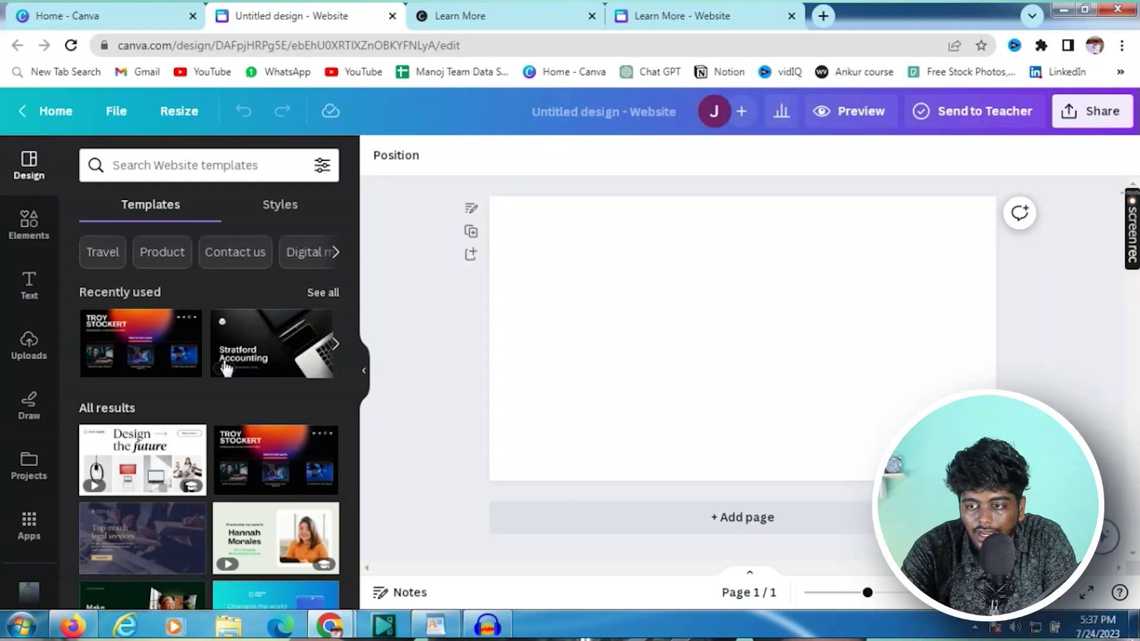
# Apply the Tech Tech dark-green template's 'Make automation work for you' and 'Why Us' pages.
pyautogui.scroll(-5, 226, 365)
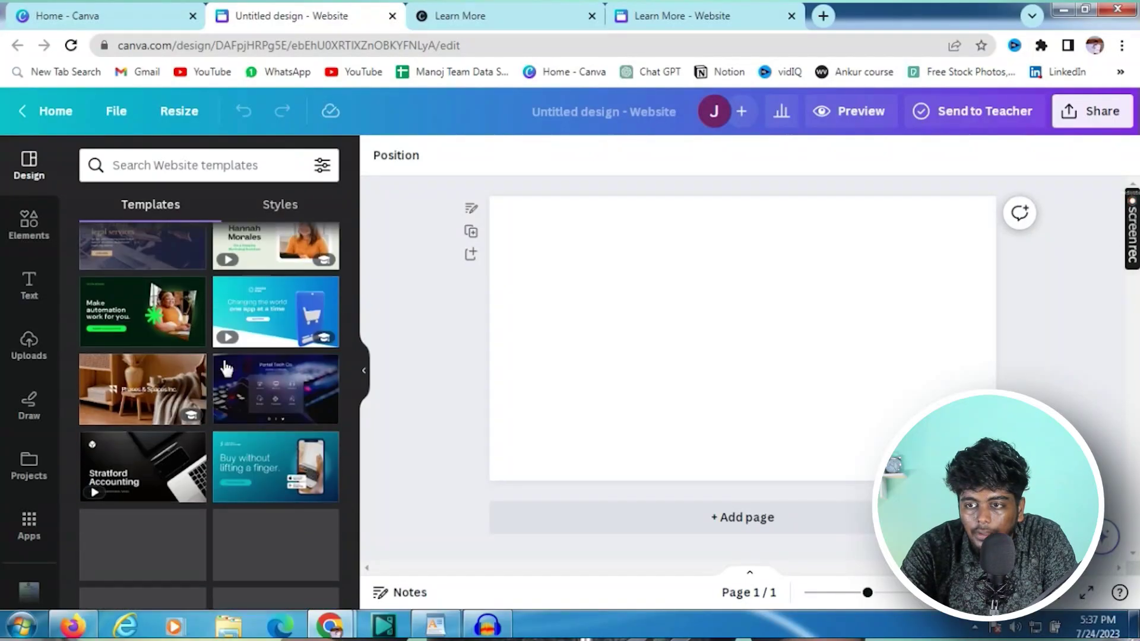
pyautogui.click(148, 336)
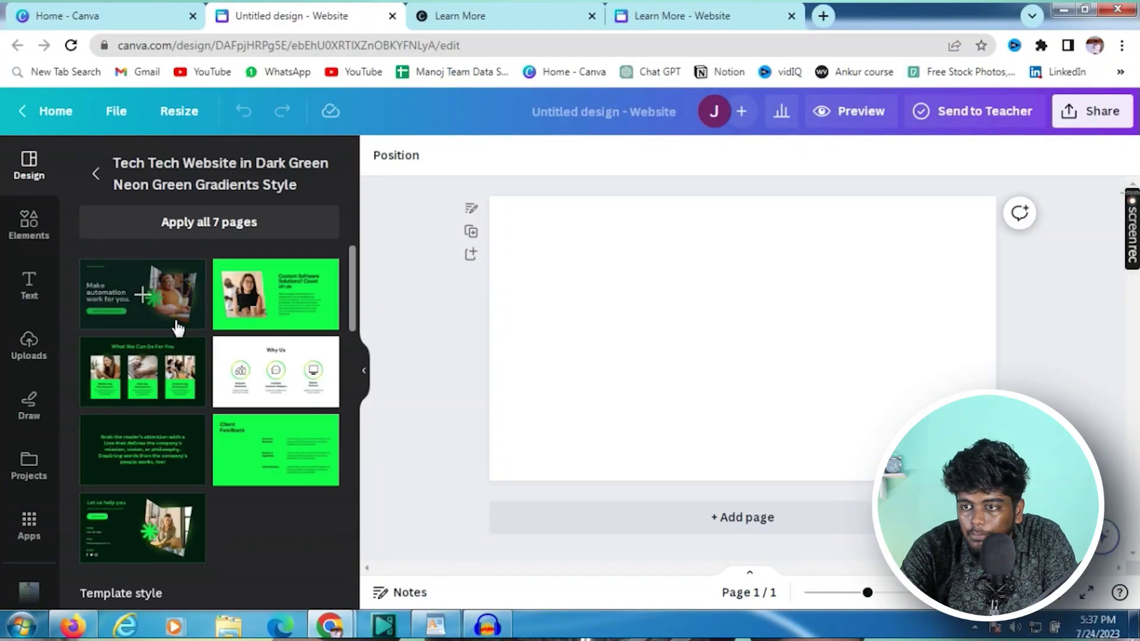
pyautogui.click(177, 328)
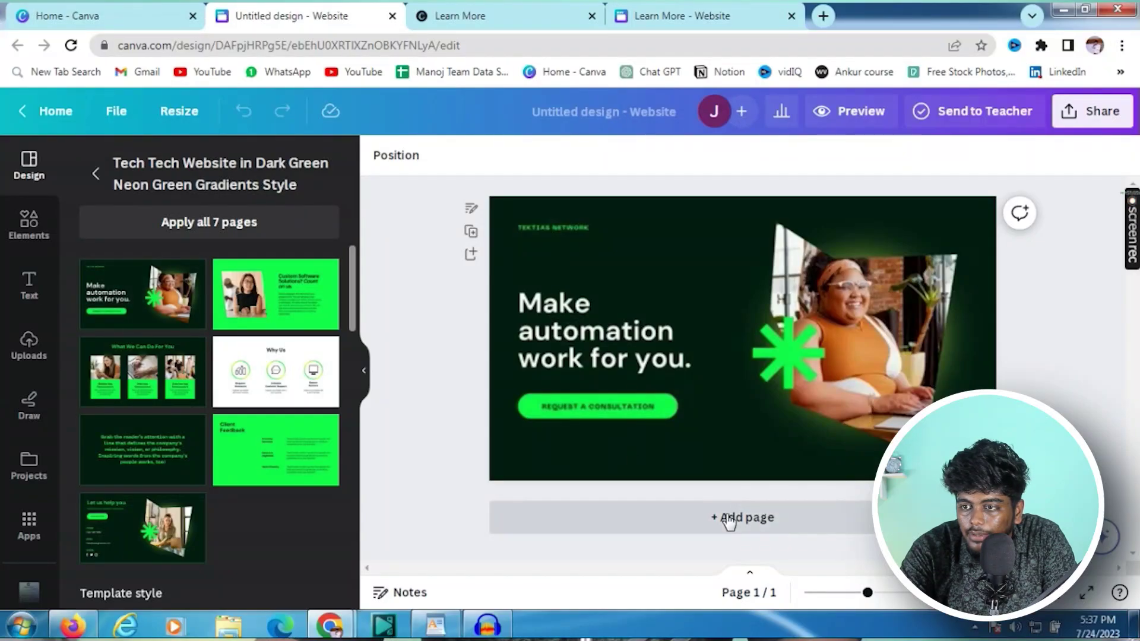
pyautogui.click(305, 399)
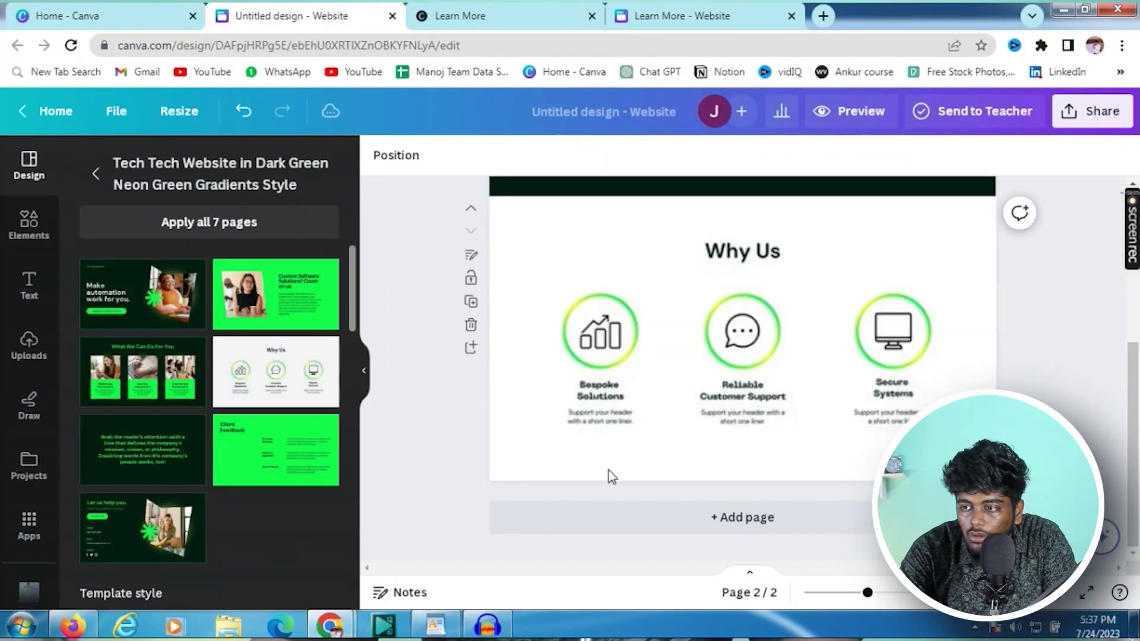
# Add Client Feedback and 'Let us help you' pages, then go to the published Learn More site.
pyautogui.click(608, 519)
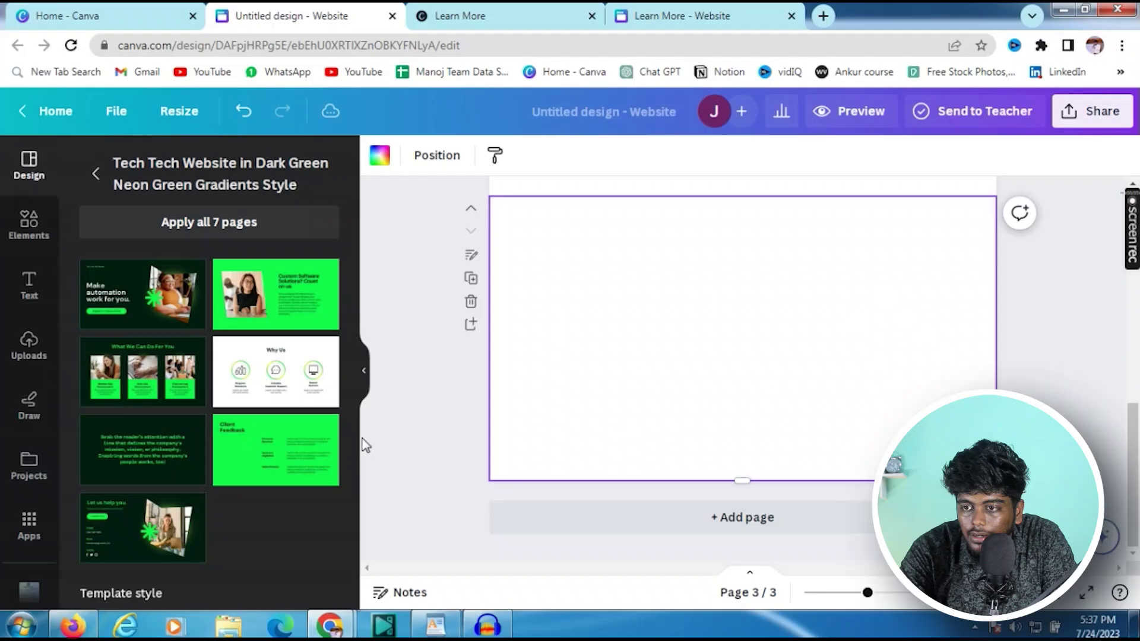
pyautogui.click(266, 461)
pyautogui.click(562, 521)
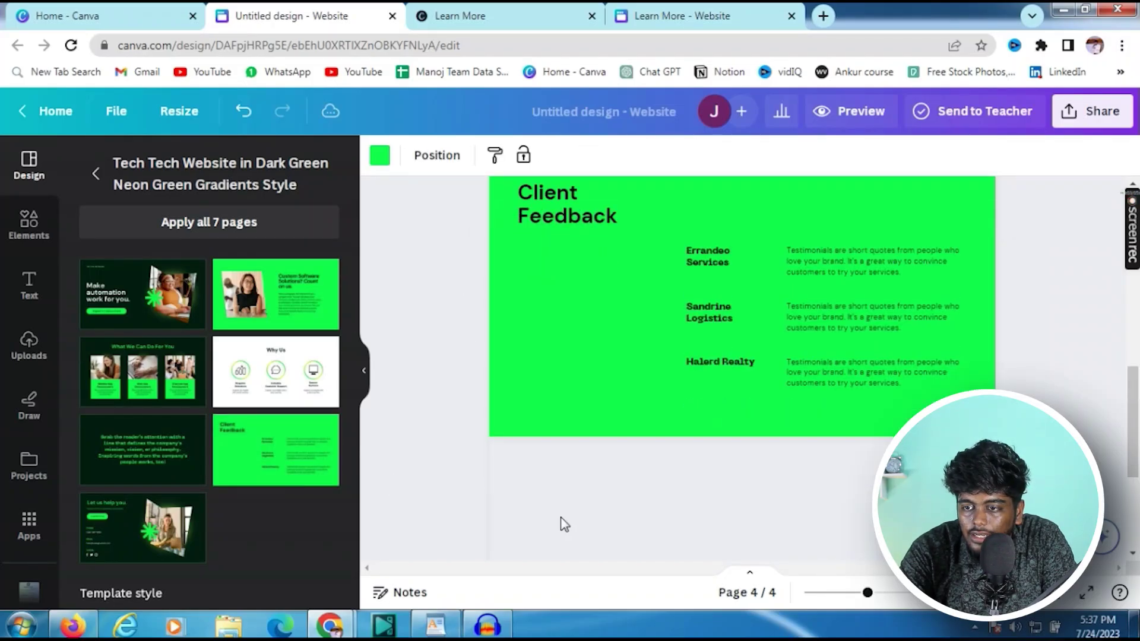
pyautogui.click(170, 536)
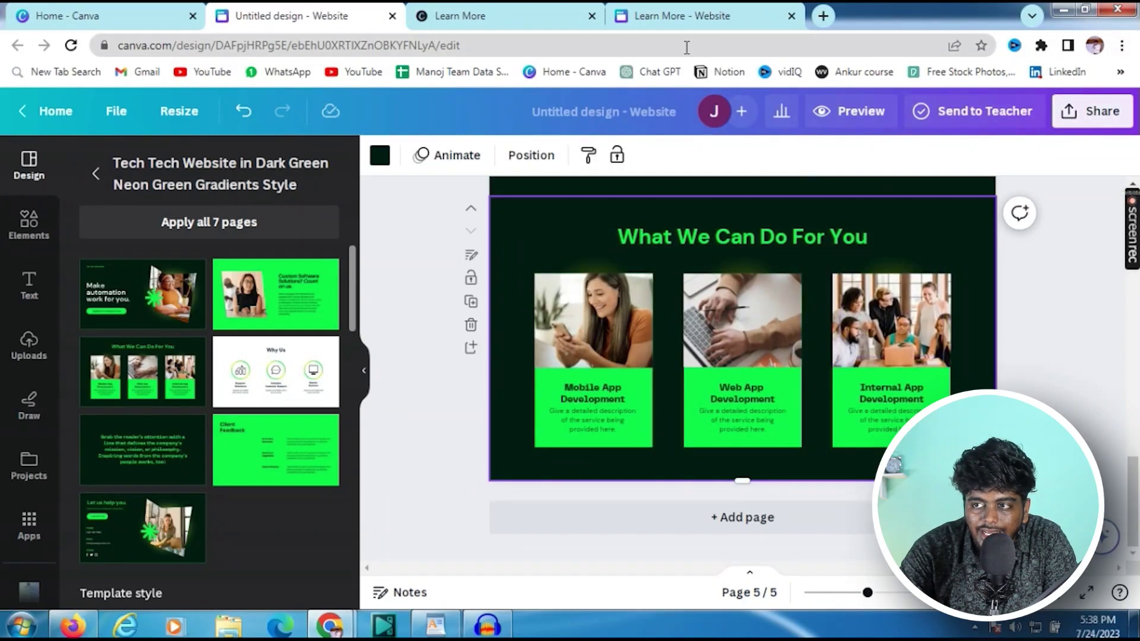
pyautogui.click(485, 24)
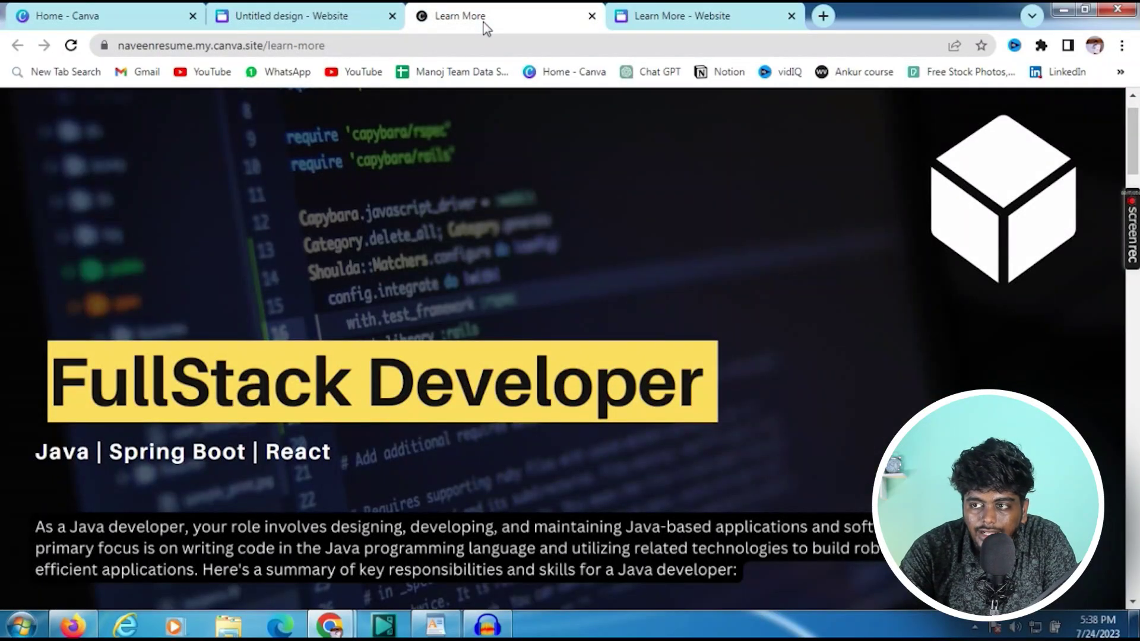
# Copy the published portfolio's address and load it in a new browser tab.
pyautogui.click(469, 45)
pyautogui.hotkey('ctrl', 'c')
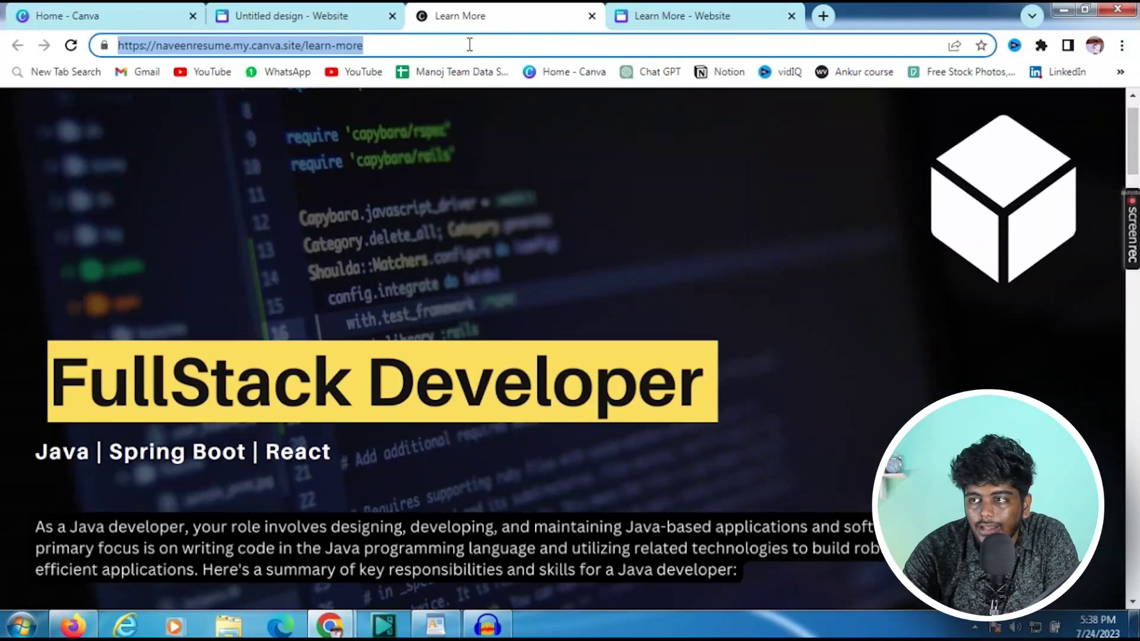
pyautogui.click(831, 10)
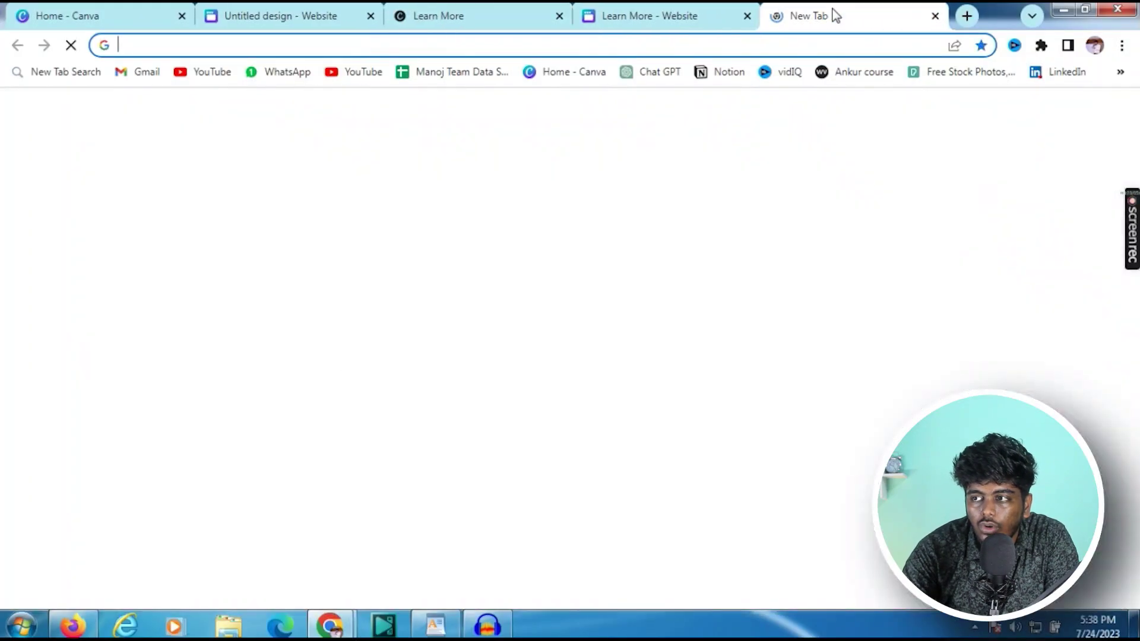
pyautogui.click(817, 46)
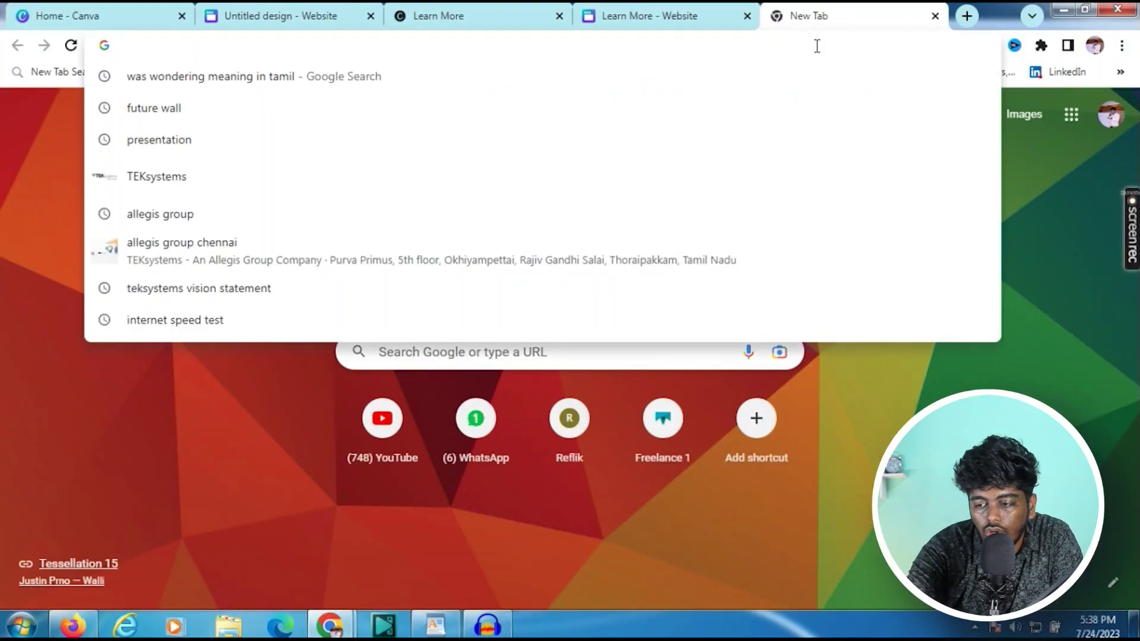
pyautogui.hotkey('ctrl', 'v')
pyautogui.press('Return')
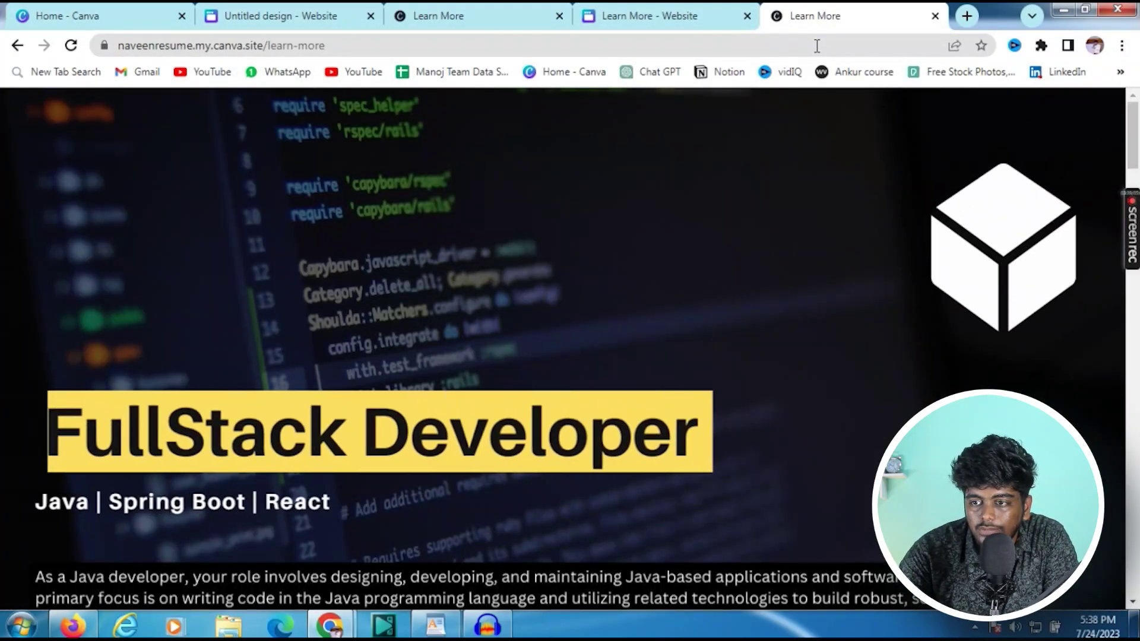
# Scroll through the FullStack Developer portfolio, then return to the Untitled dark-green website design.
pyautogui.scroll(-10, 711, 323)
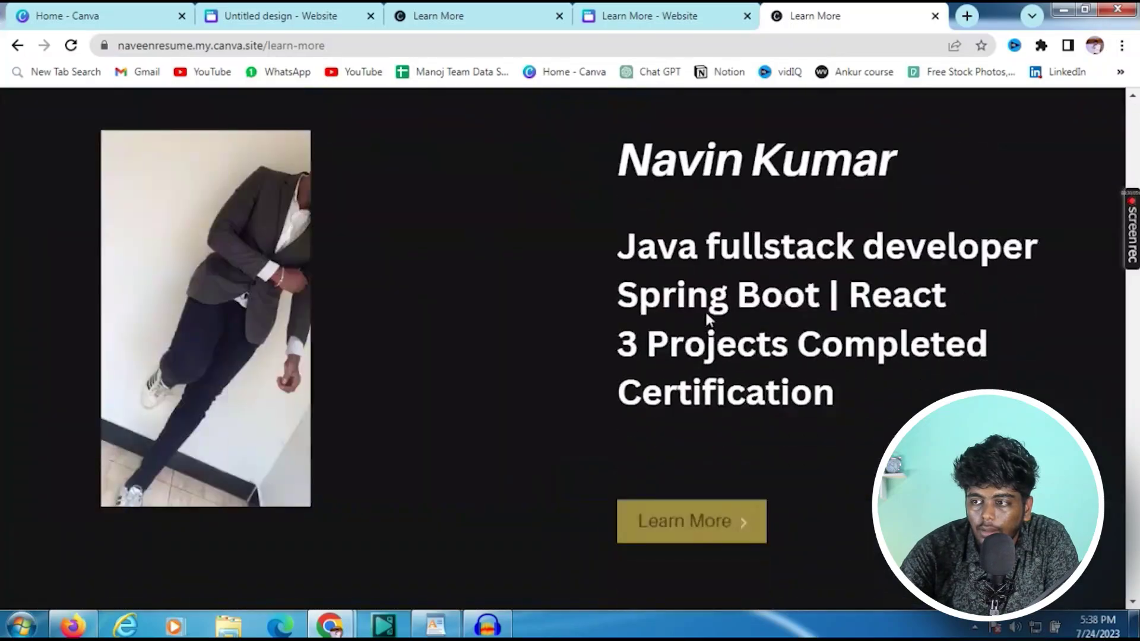
pyautogui.scroll(-3, 707, 315)
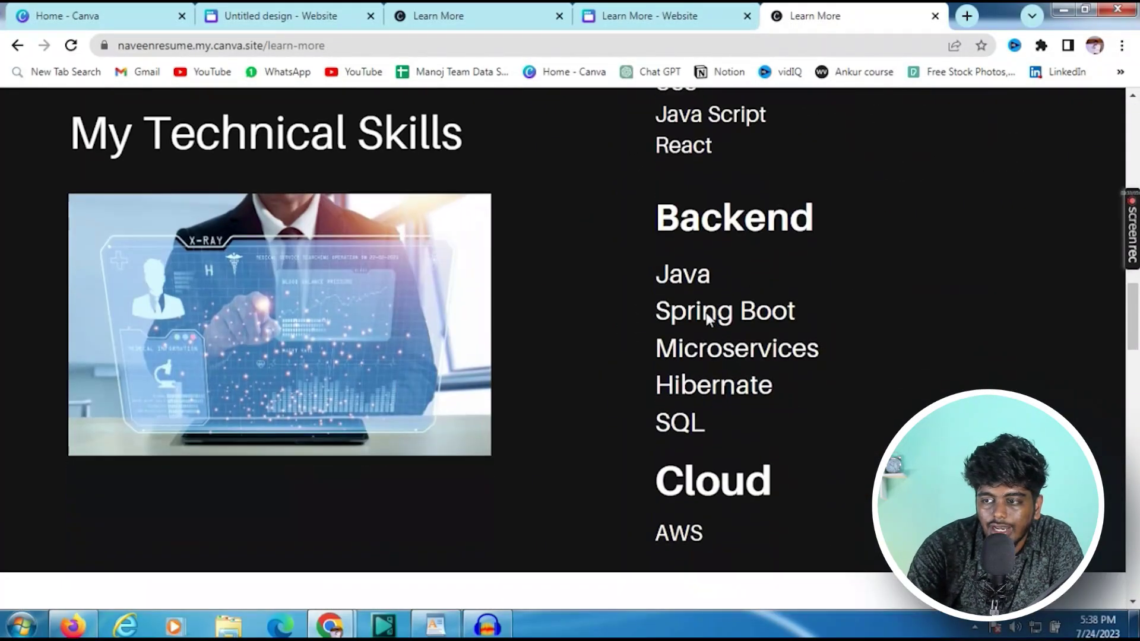
pyautogui.scroll(-6, 707, 314)
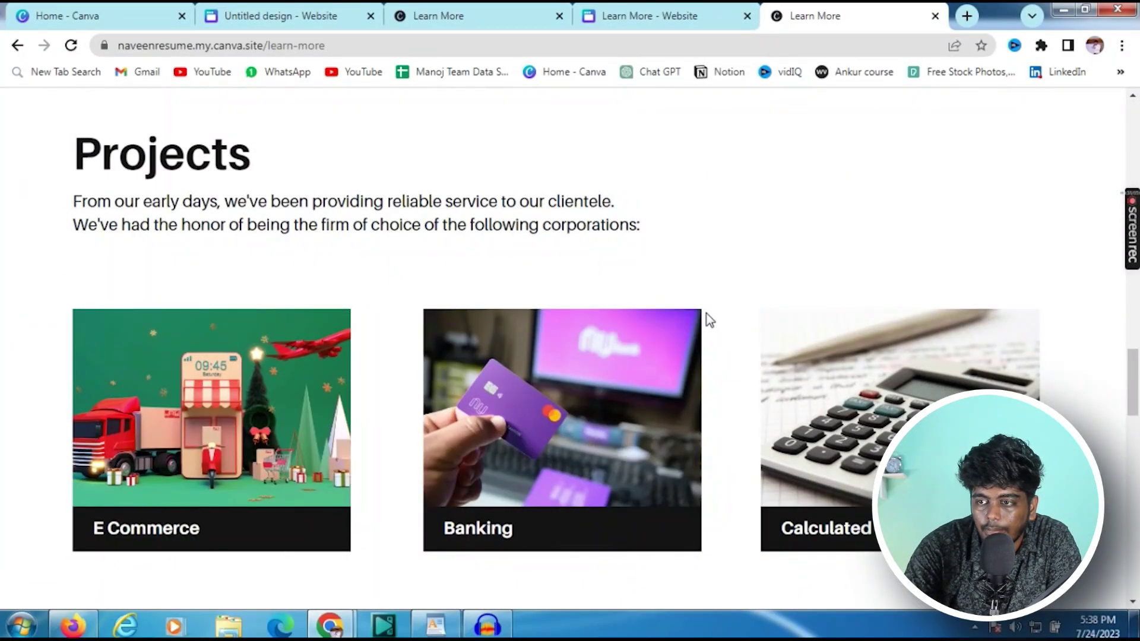
pyautogui.scroll(-10, 699, 446)
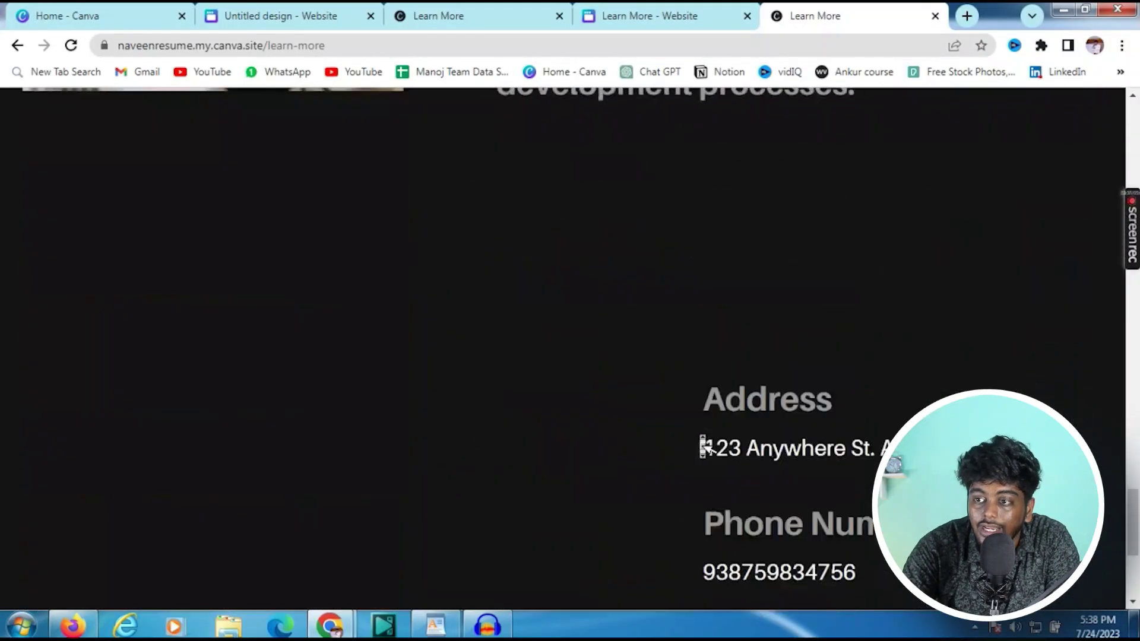
pyautogui.scroll(-4, 698, 432)
pyautogui.press('Home')
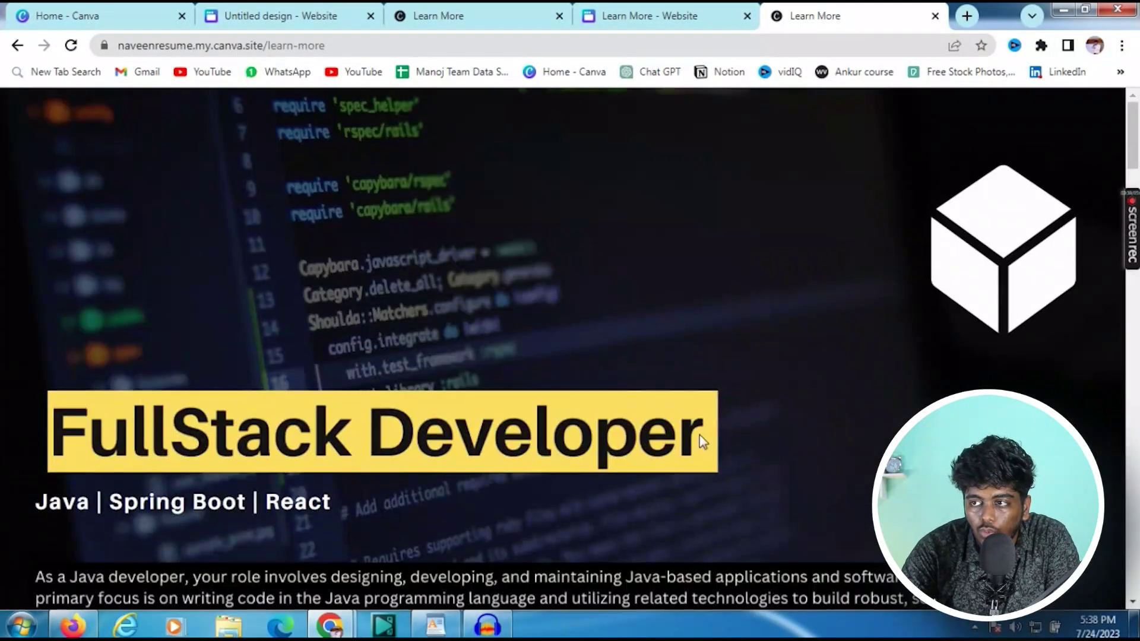
pyautogui.click(650, 16)
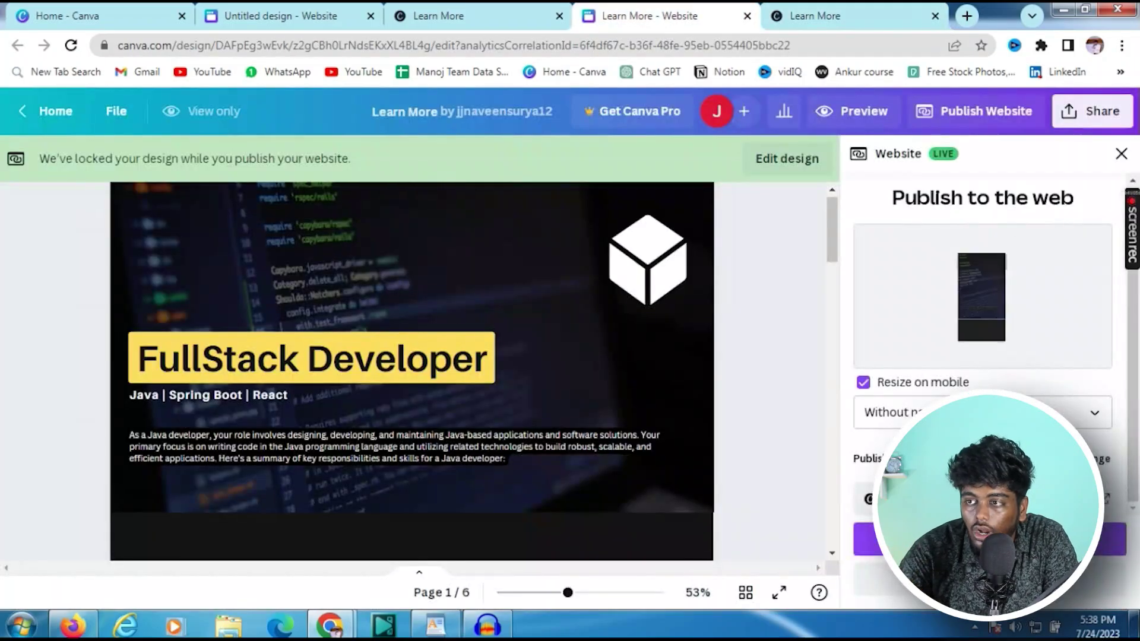
pyautogui.click(279, 16)
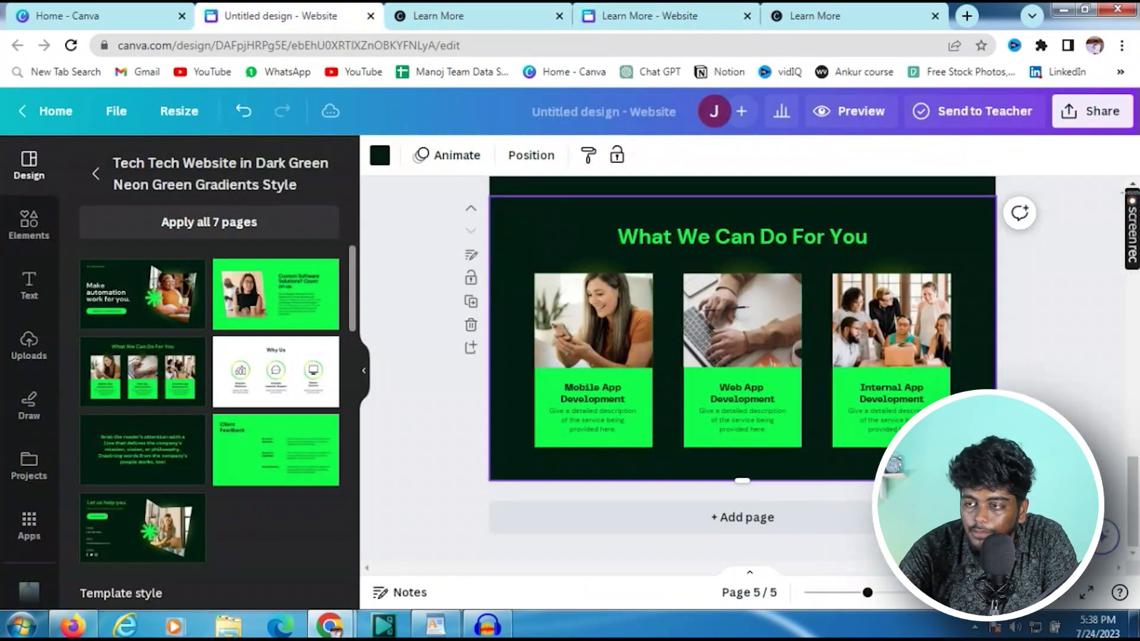
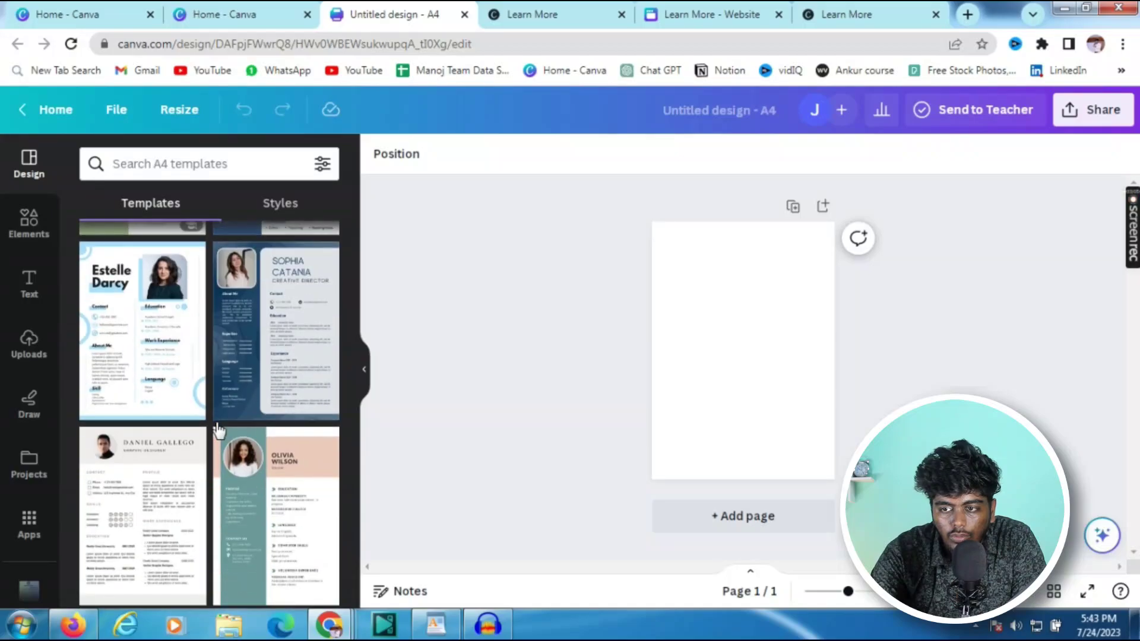
# Try the White Blue Simple Academic and black-and-white office assistant resume templates.
pyautogui.click(150, 358)
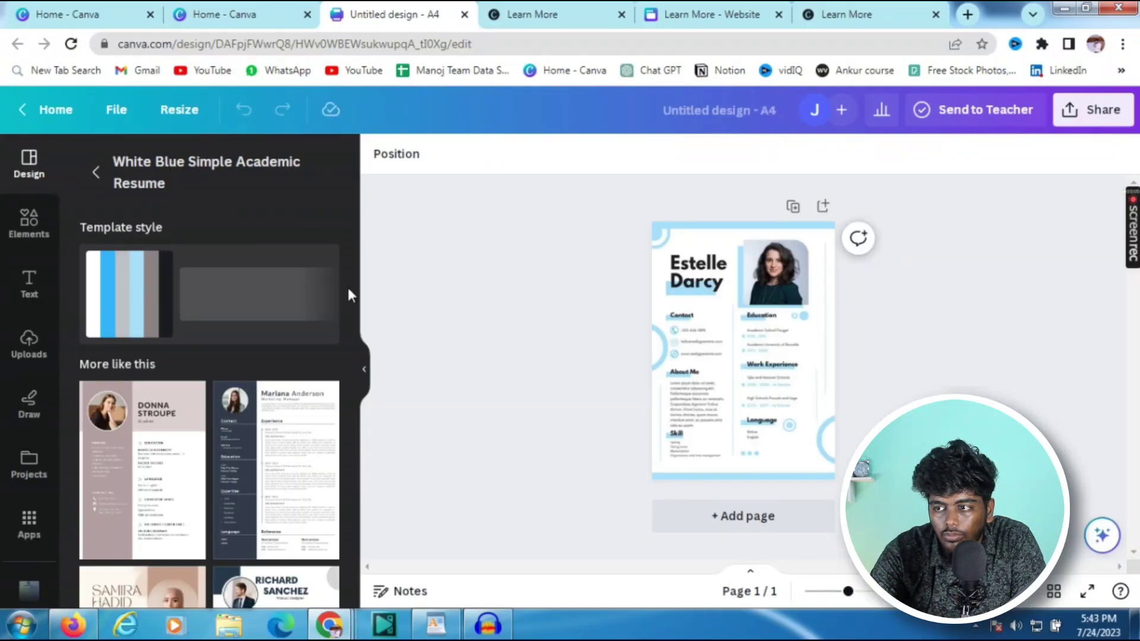
pyautogui.scroll(-5, 174, 508)
pyautogui.scroll(-5, 176, 508)
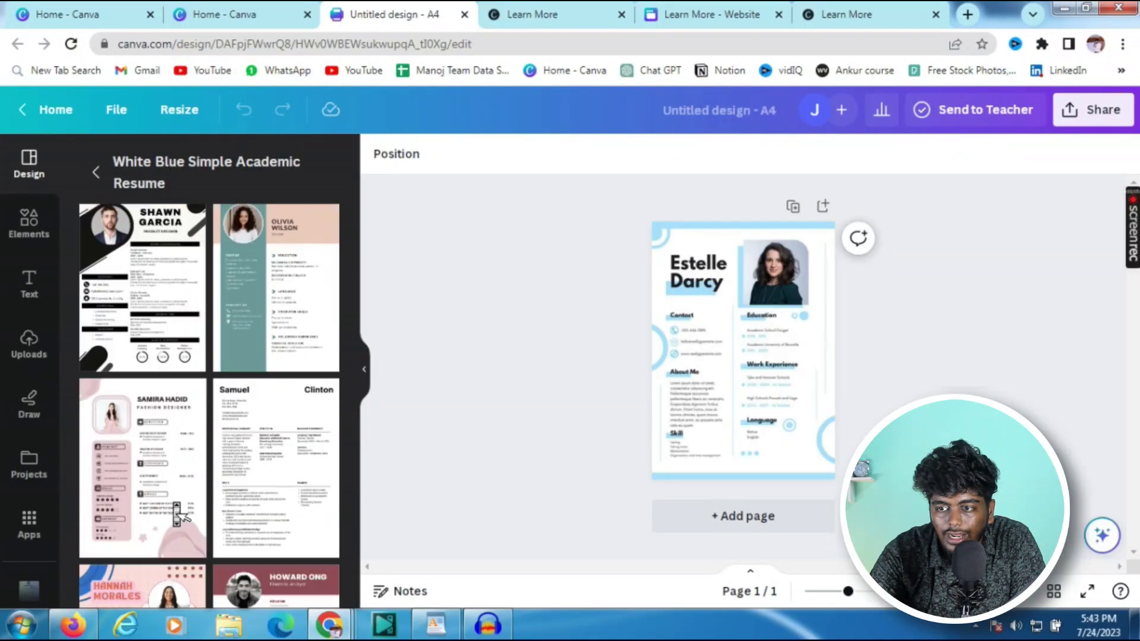
pyautogui.scroll(-5, 248, 518)
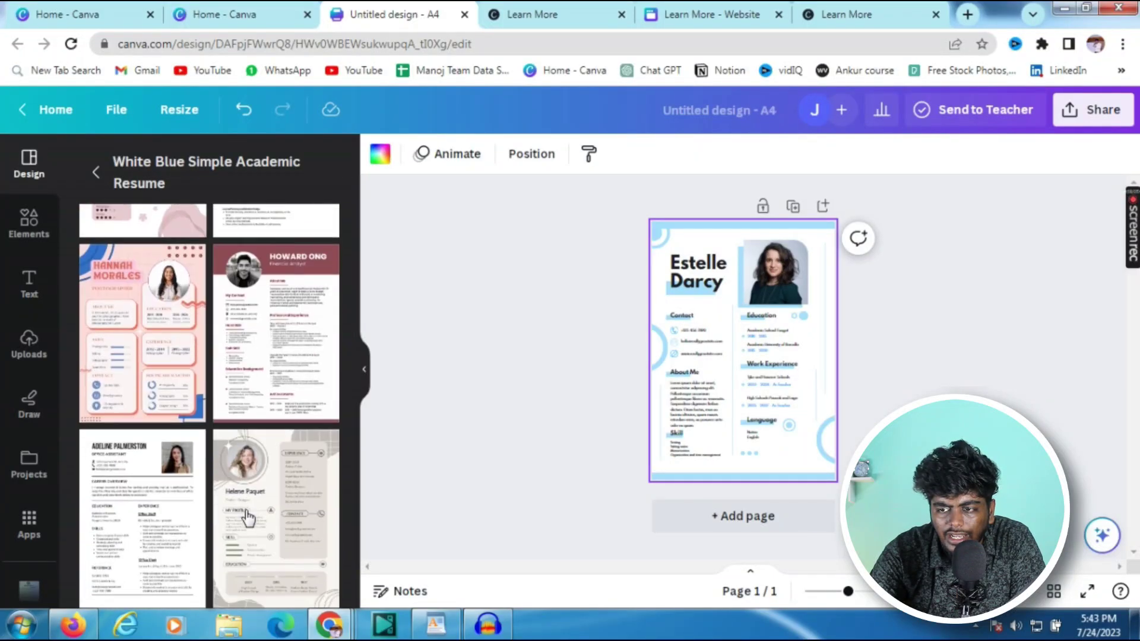
pyautogui.click(143, 462)
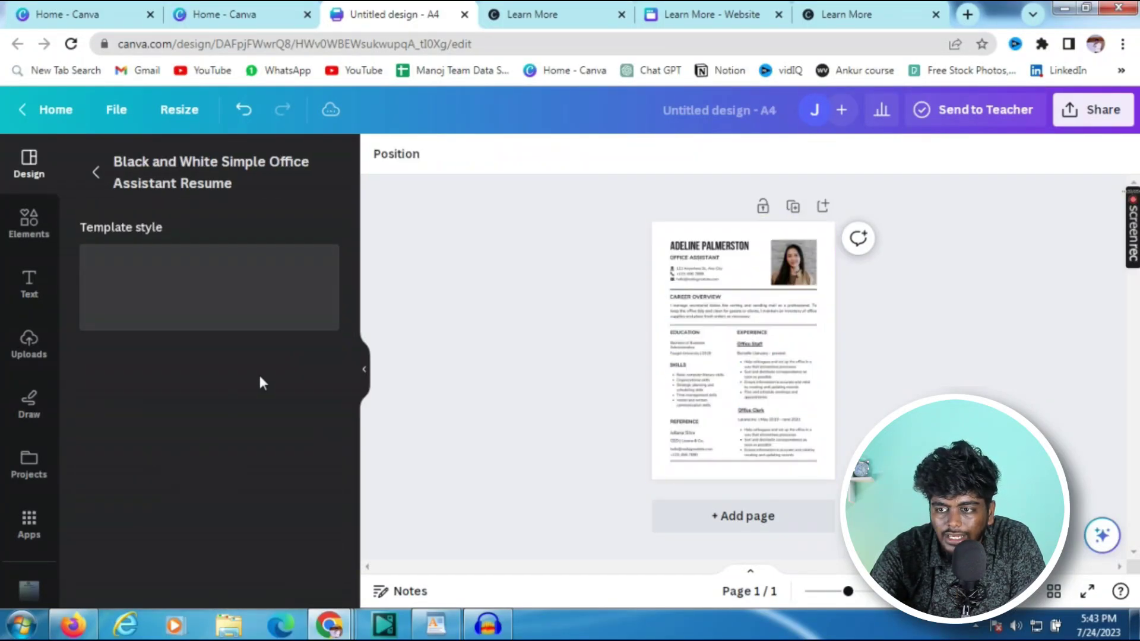
pyautogui.scroll(-4, 262, 389)
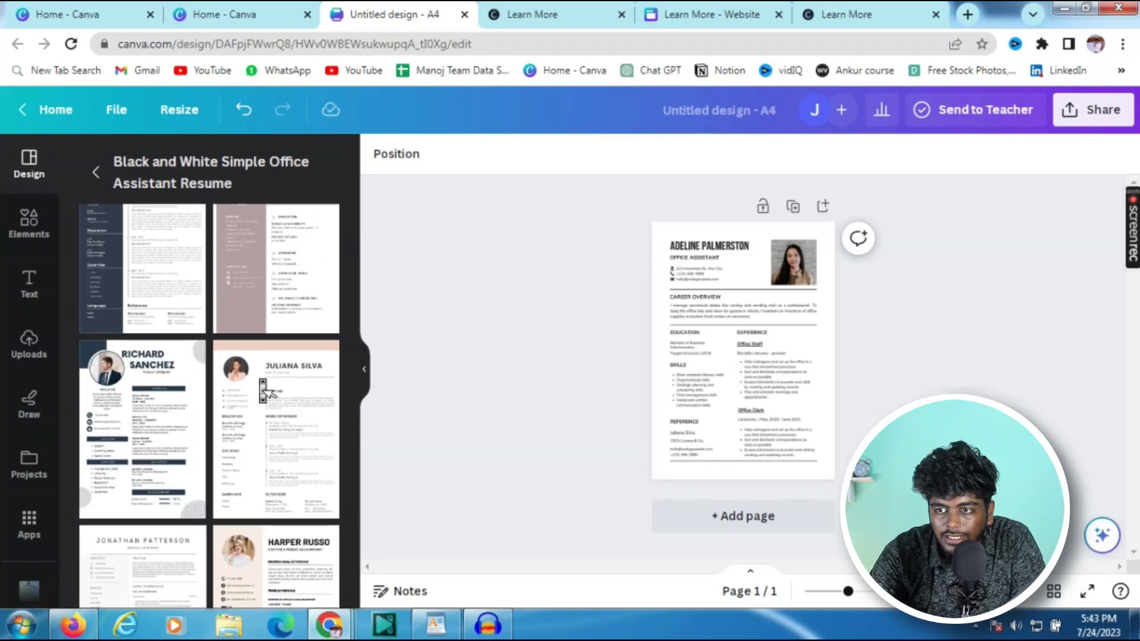
pyautogui.scroll(3, 164, 428)
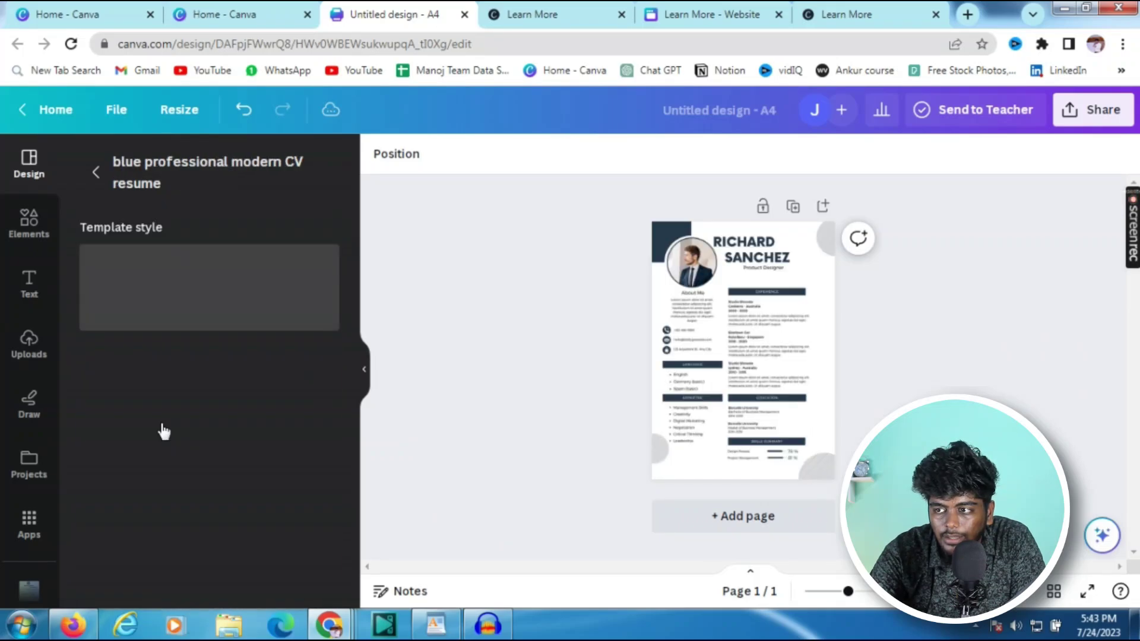
# Try the Black White Minimalist CV, then apply the grey minimalist resume's first page.
pyautogui.click(177, 467)
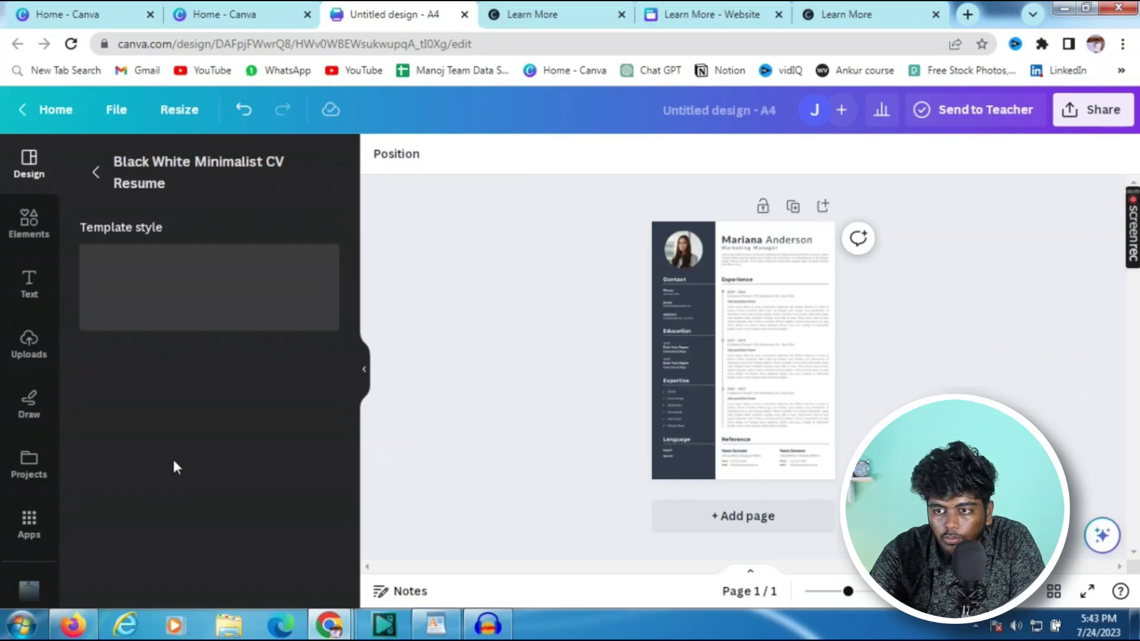
pyautogui.scroll(-5, 172, 490)
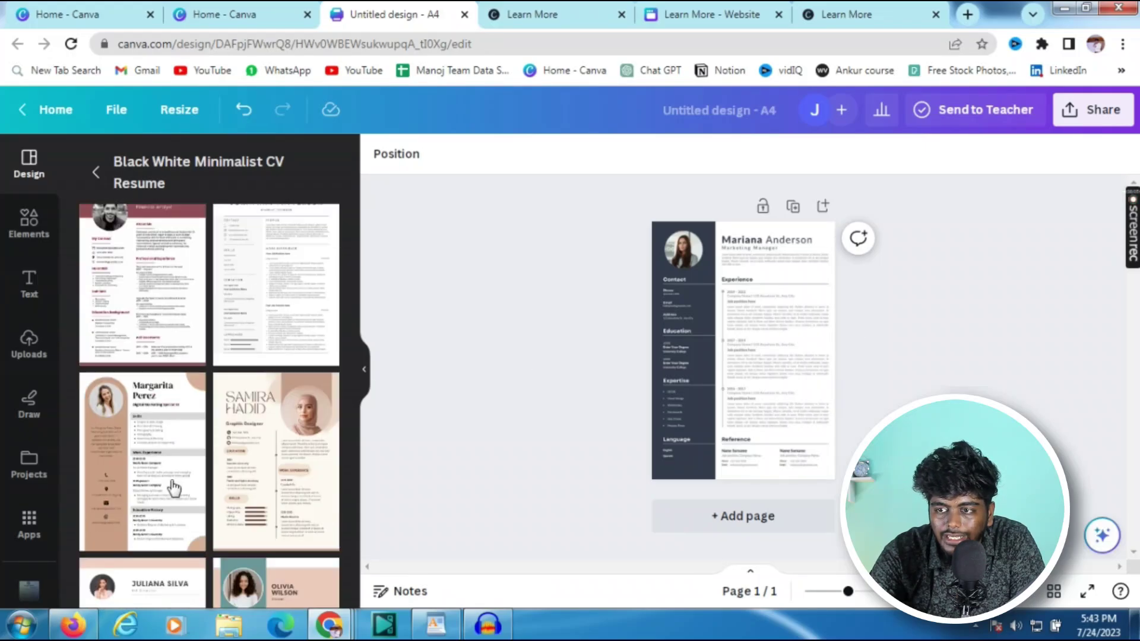
pyautogui.scroll(-10, 173, 486)
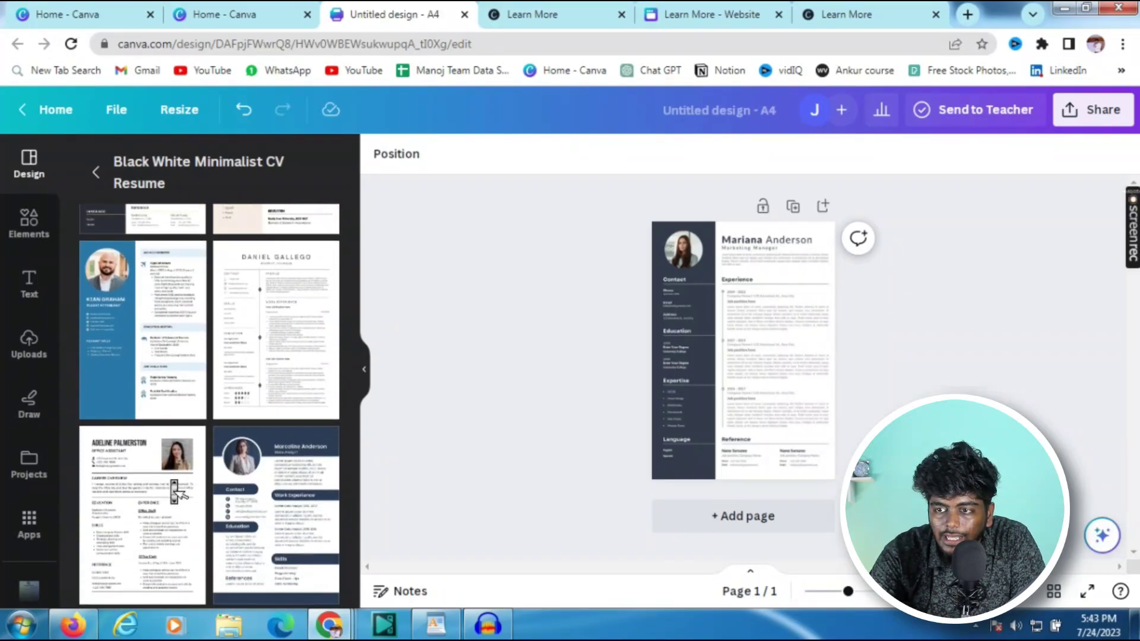
pyautogui.click(244, 473)
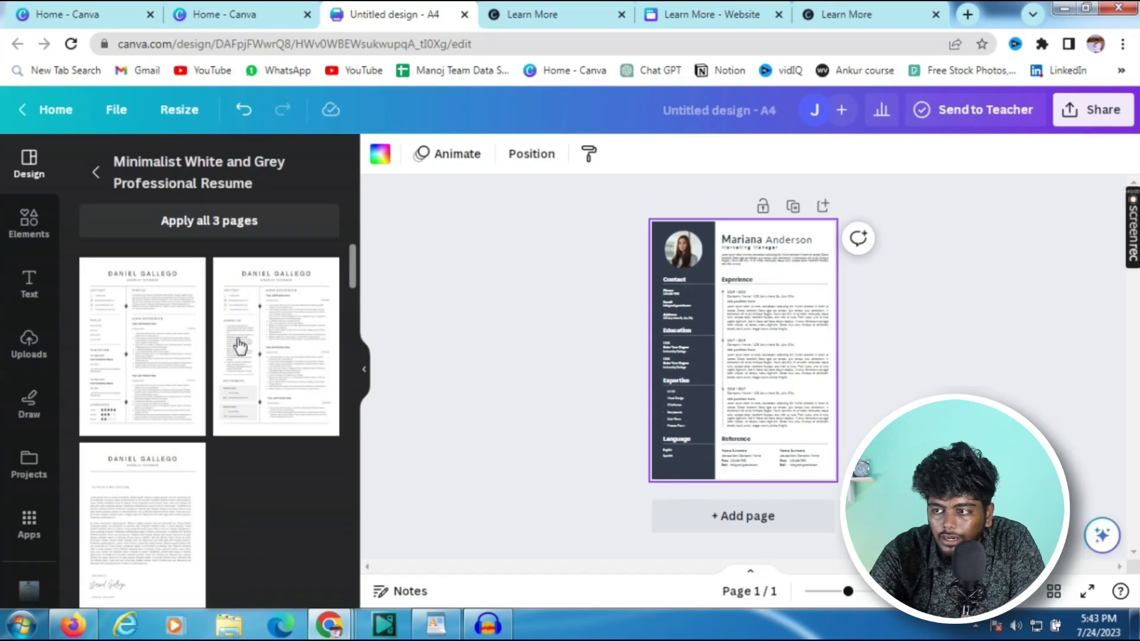
pyautogui.click(161, 371)
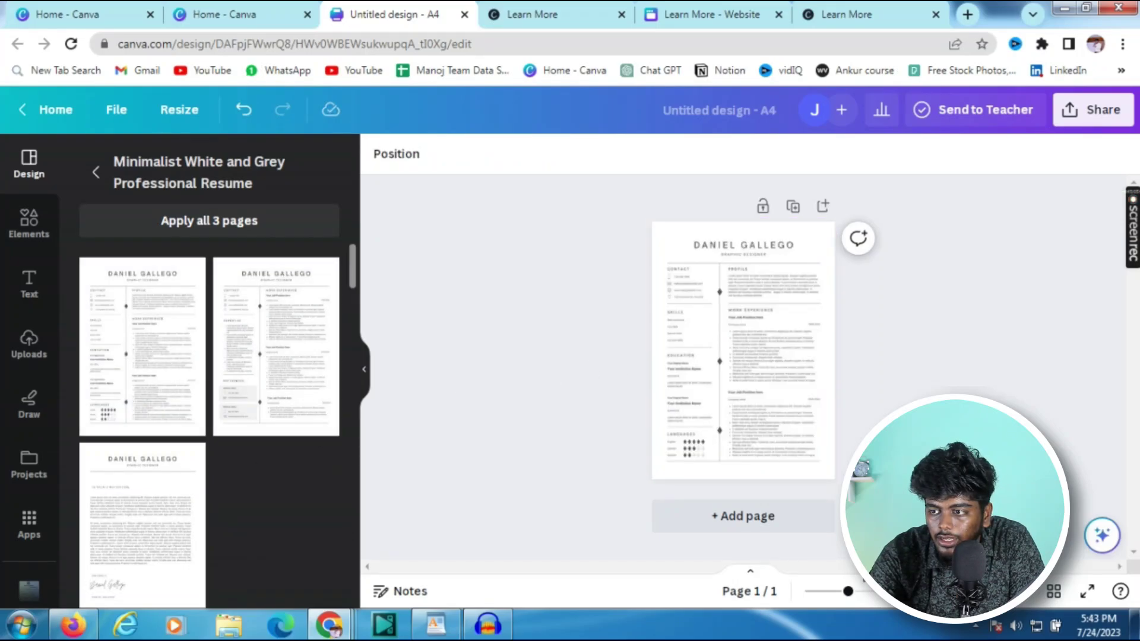
# Replace the resume's sample name heading with the owner's full name.
pyautogui.moveTo(848, 592); pyautogui.dragTo(909, 592)
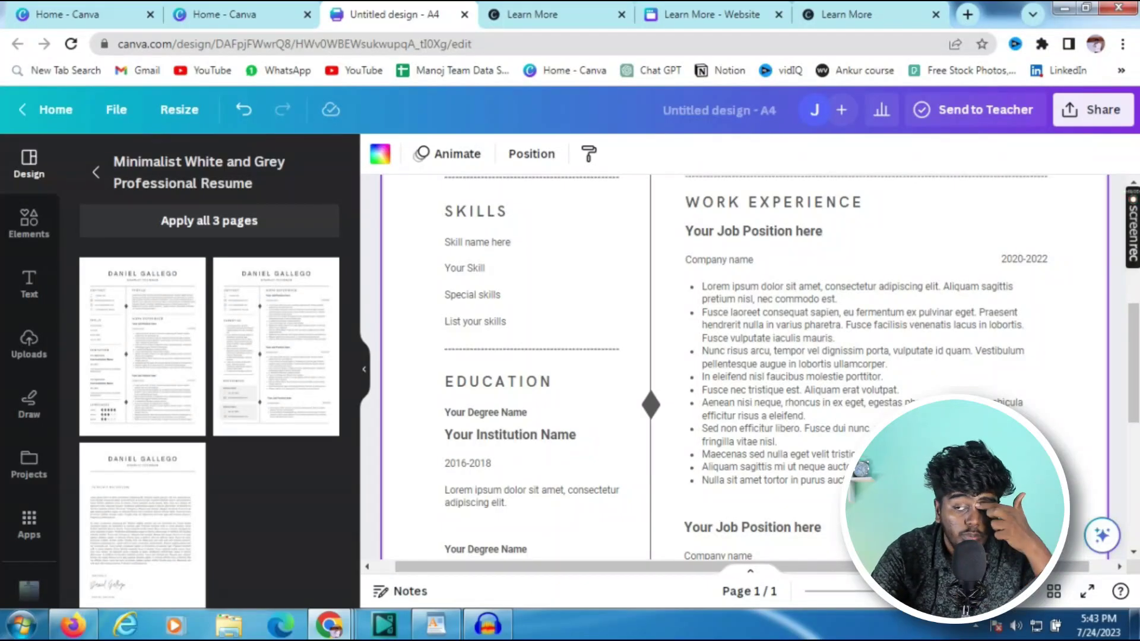
pyautogui.scroll(5, 772, 356)
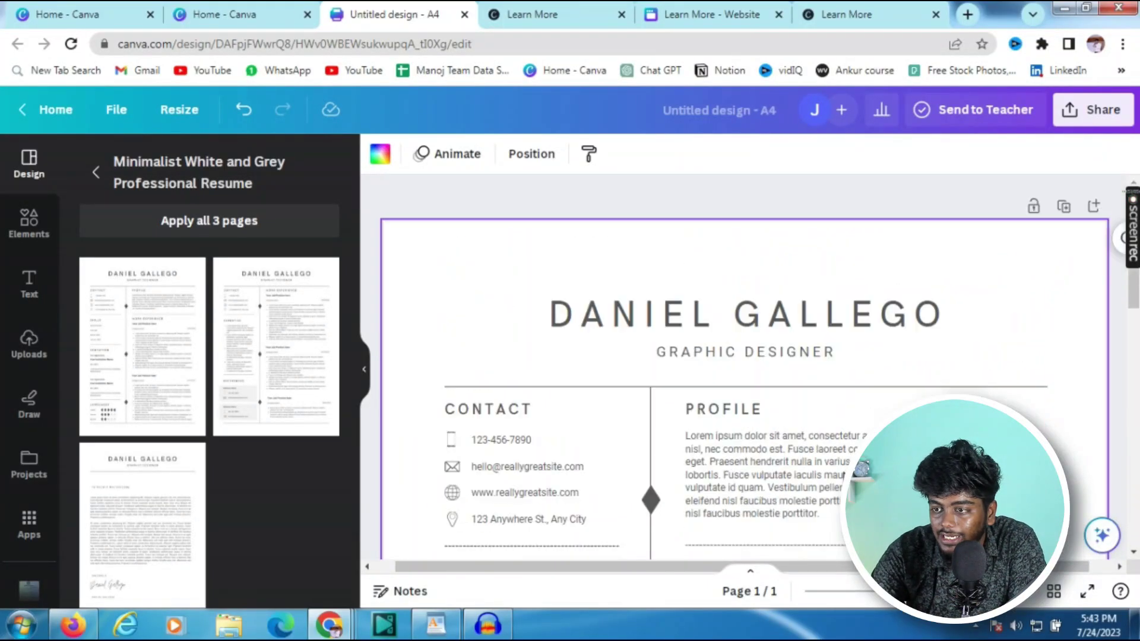
pyautogui.click(721, 331)
pyautogui.click(721, 328)
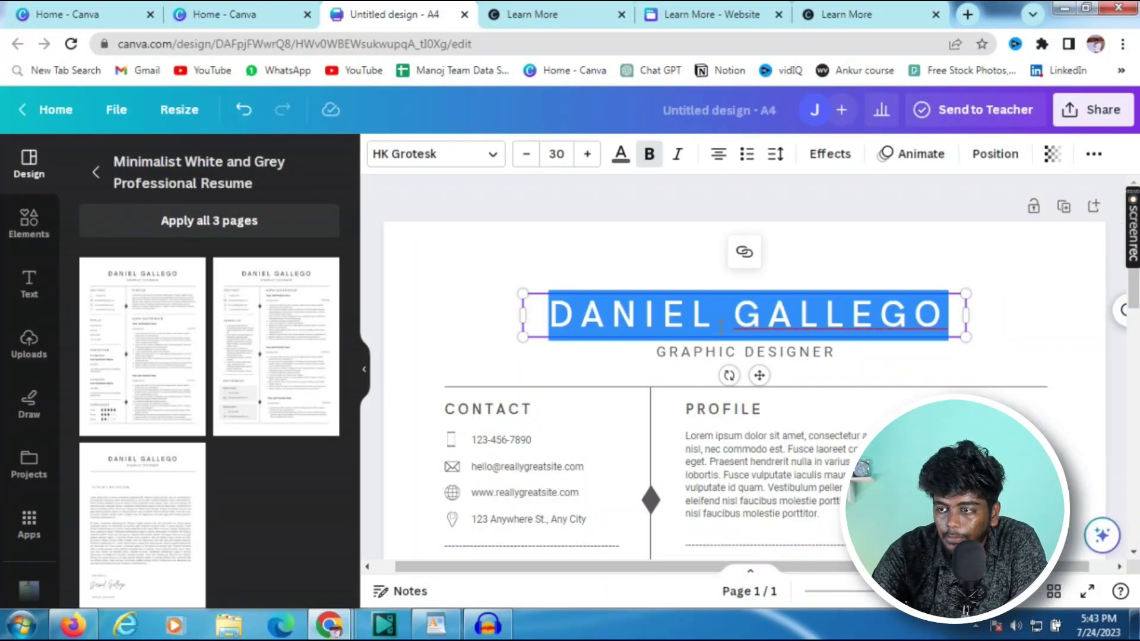
pyautogui.write('NAVEE')
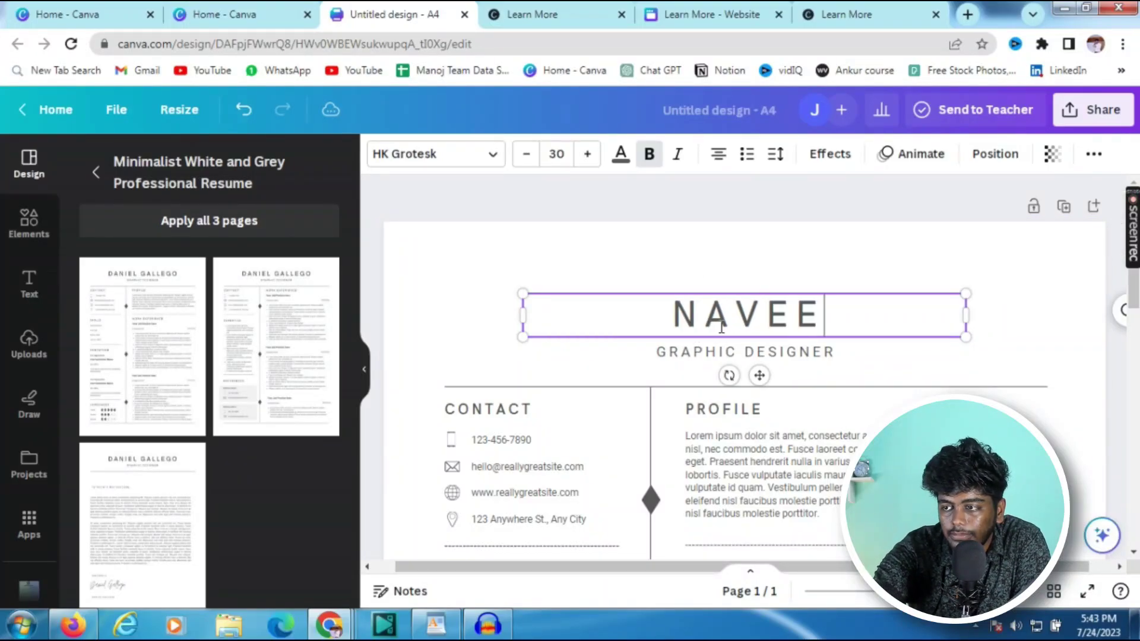
pyautogui.write('N LKUM')
pyautogui.press('BackSpace')
pyautogui.press('BackSpace')
pyautogui.press('BackSpace')
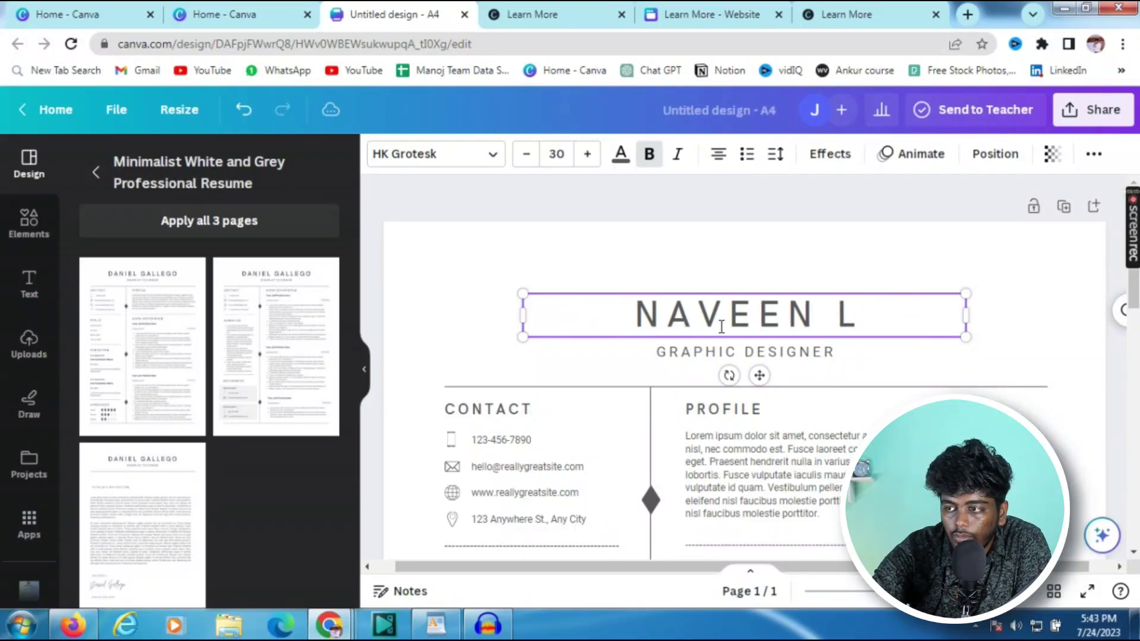
pyautogui.press('BackSpace')
pyautogui.write('KUMAR')
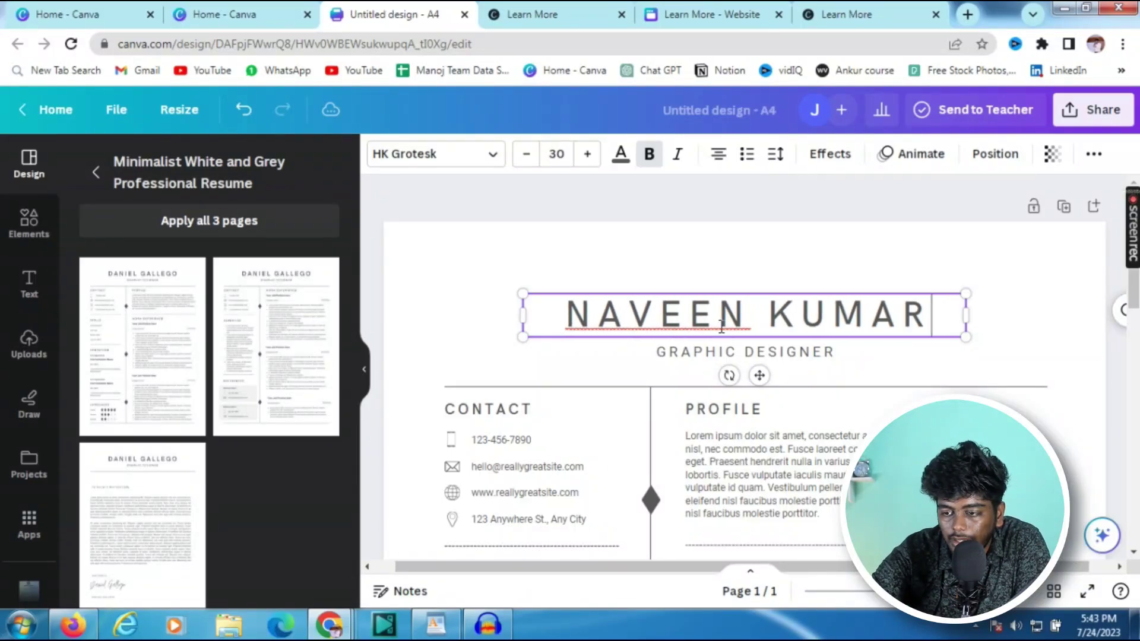
# Change the GRAPHIC DESIGNER subtitle to HR RECRUITER.
pyautogui.doubleClick(720, 353)
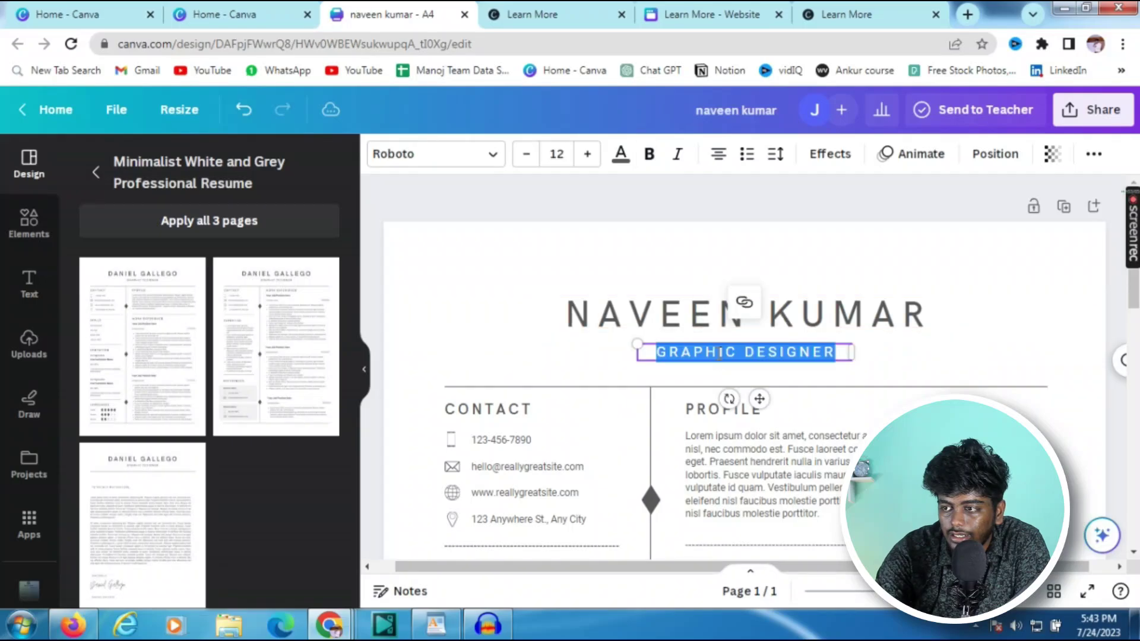
pyautogui.write('HR')
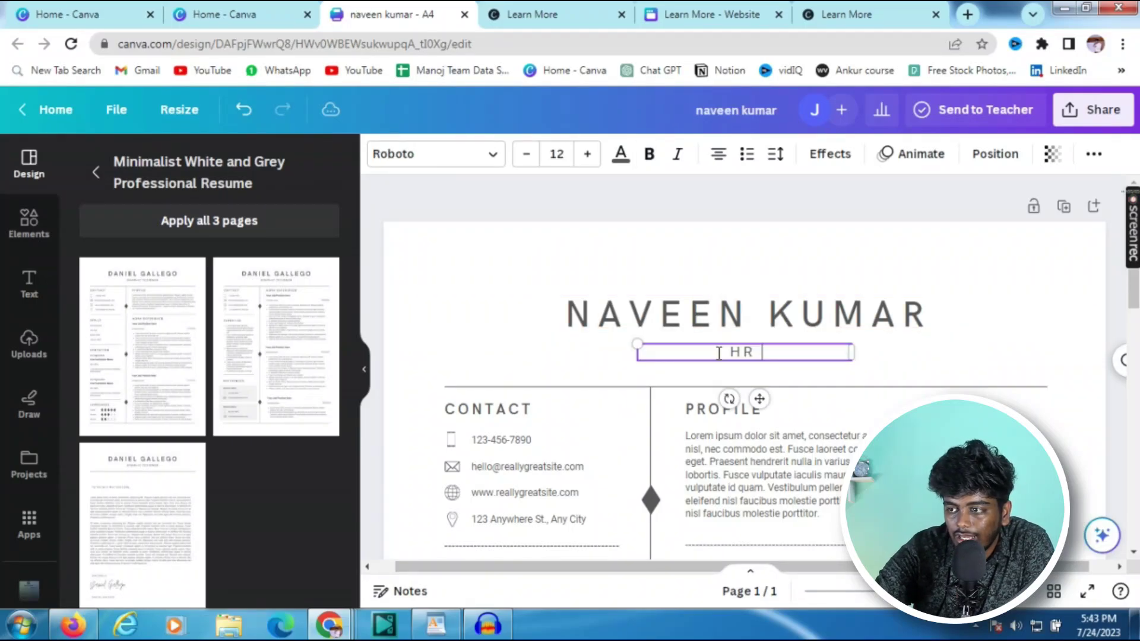
pyautogui.write(' RECR')
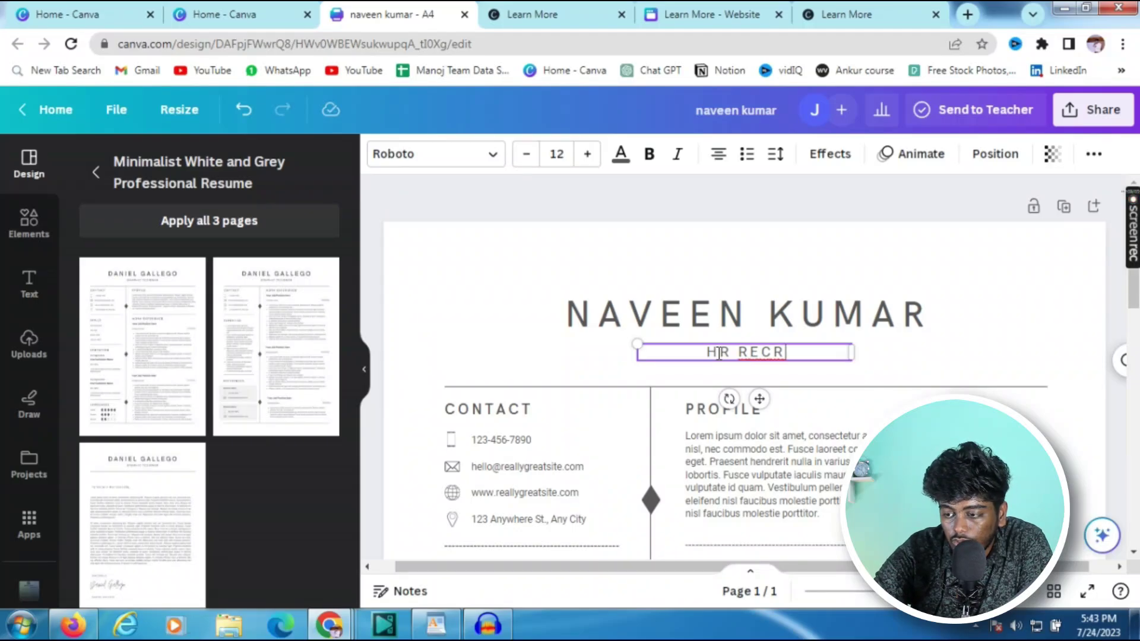
pyautogui.write('UITER')
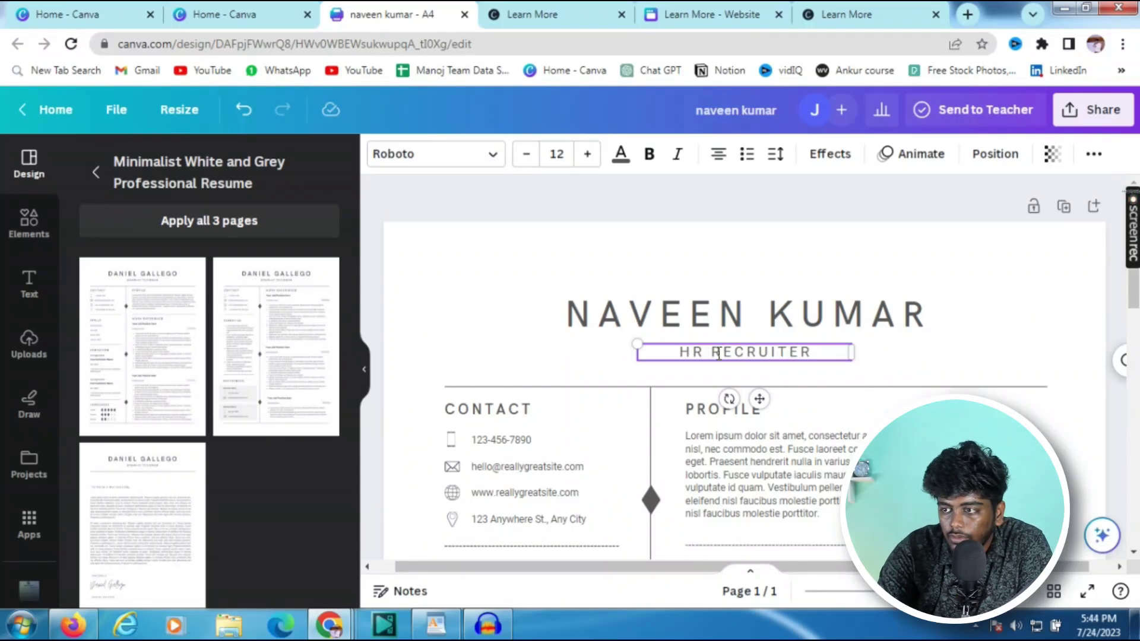
pyautogui.tripleClick(719, 355)
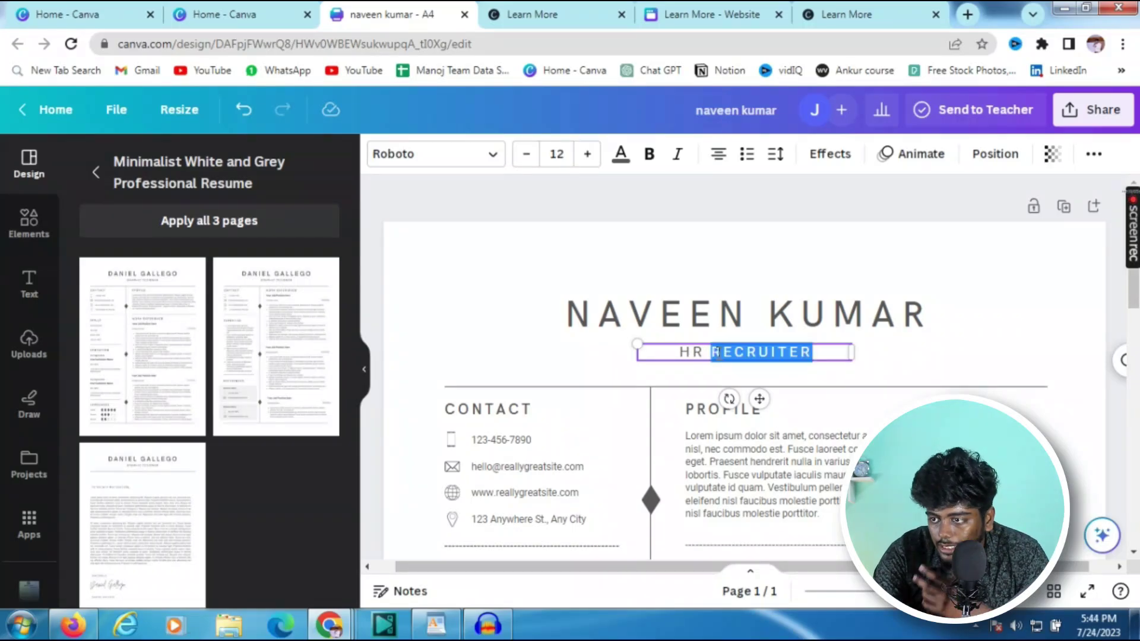
pyautogui.click(871, 387)
pyautogui.scroll(-10, 878, 398)
pyautogui.scroll(-3, 881, 404)
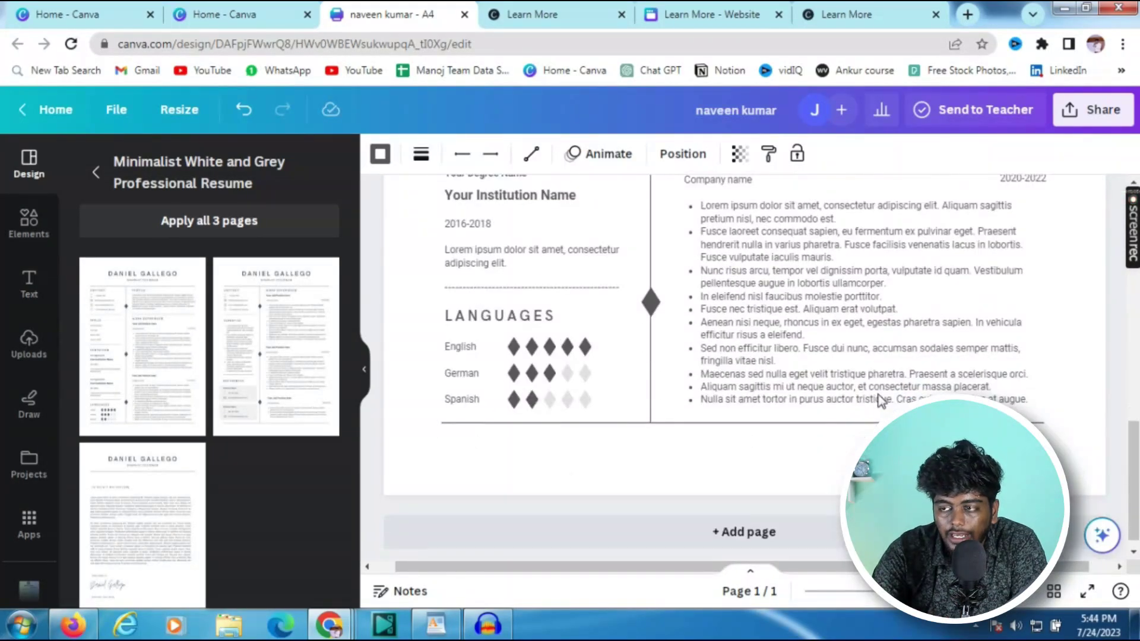
pyautogui.scroll(3, 882, 402)
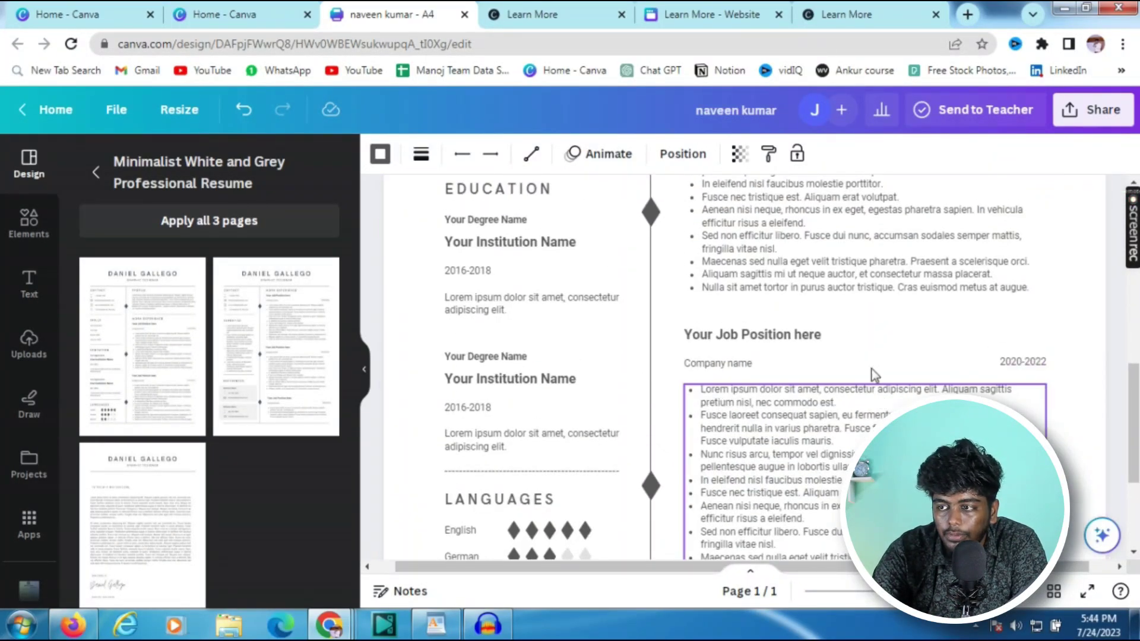
pyautogui.scroll(-4, 855, 338)
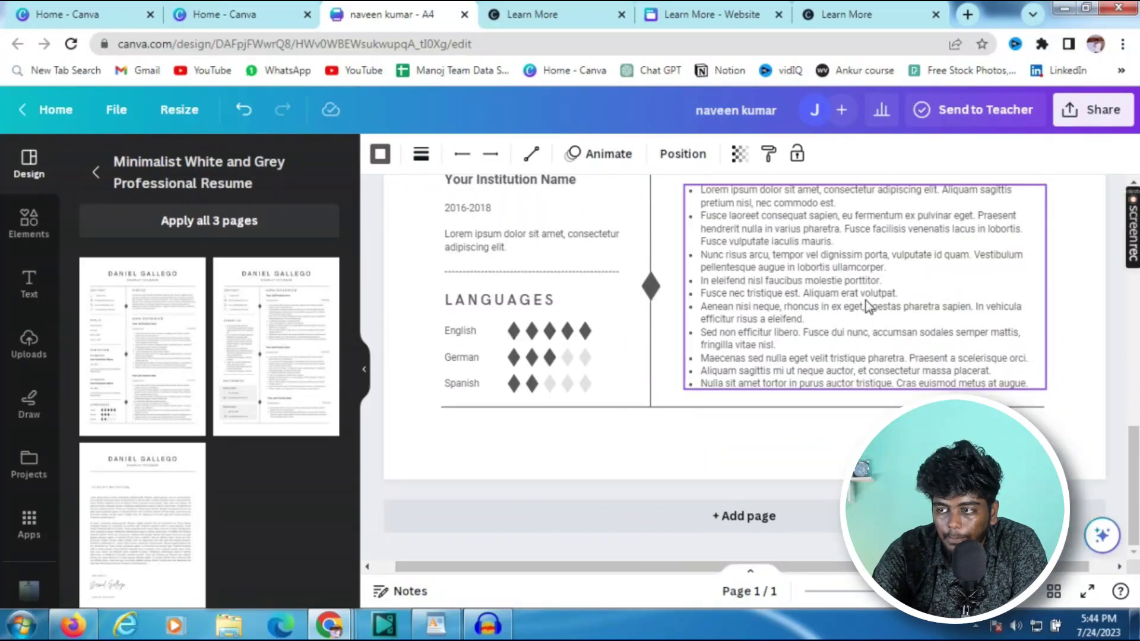
pyautogui.scroll(1, 868, 306)
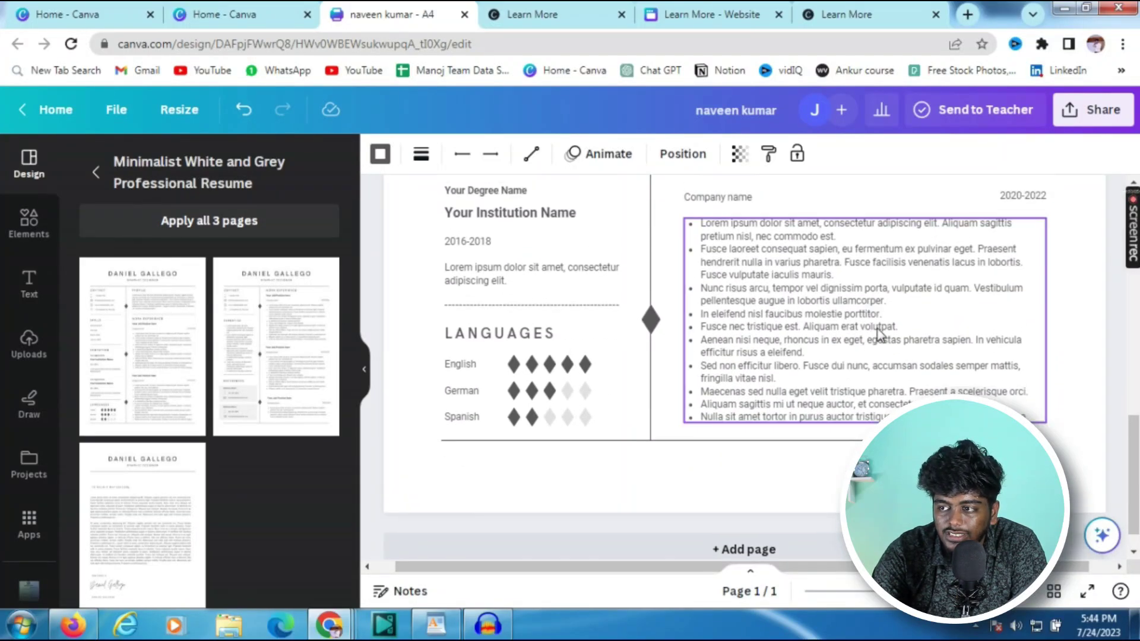
pyautogui.click(880, 335)
pyautogui.tripleClick(879, 331)
pyautogui.hotkey('ctrl', 'a')
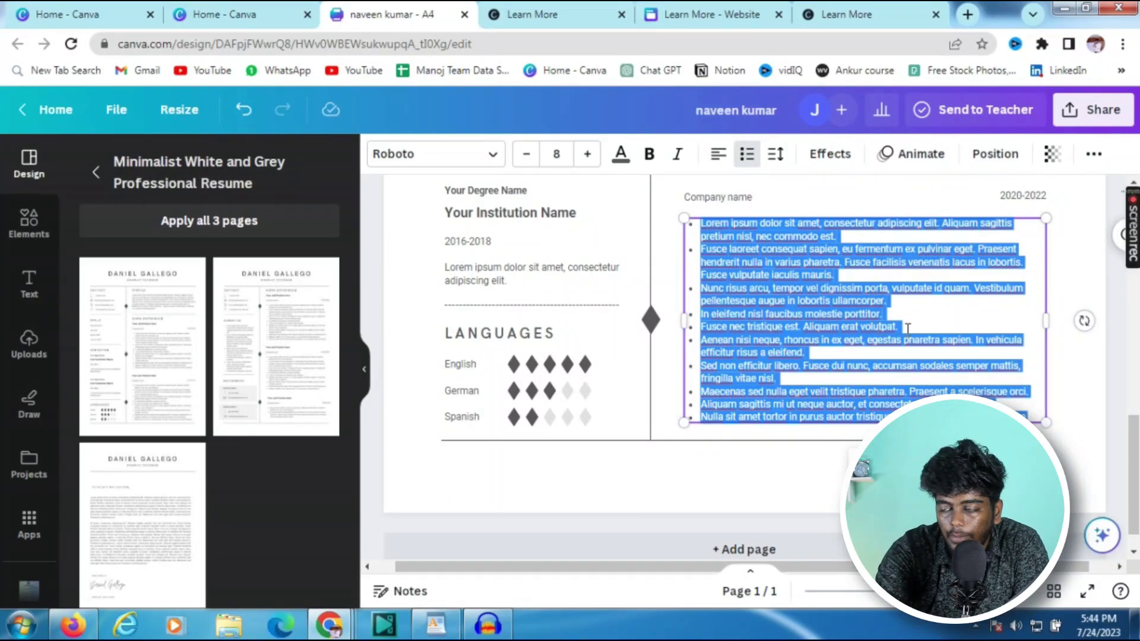
pyautogui.click(664, 469)
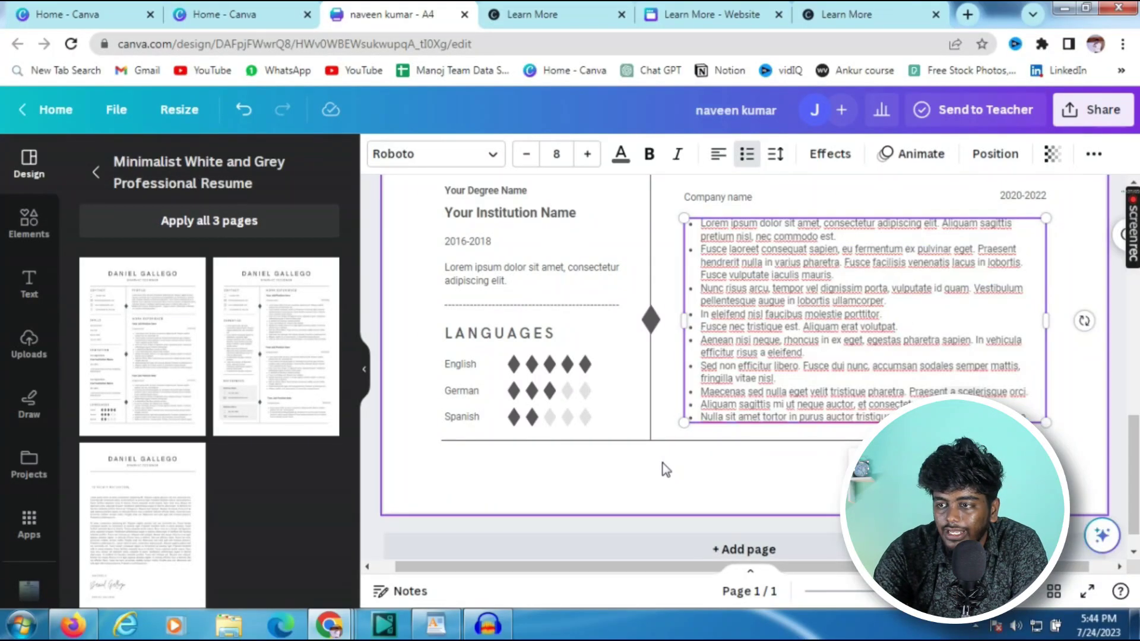
pyautogui.scroll(6, 664, 468)
pyautogui.scroll(-6, 667, 473)
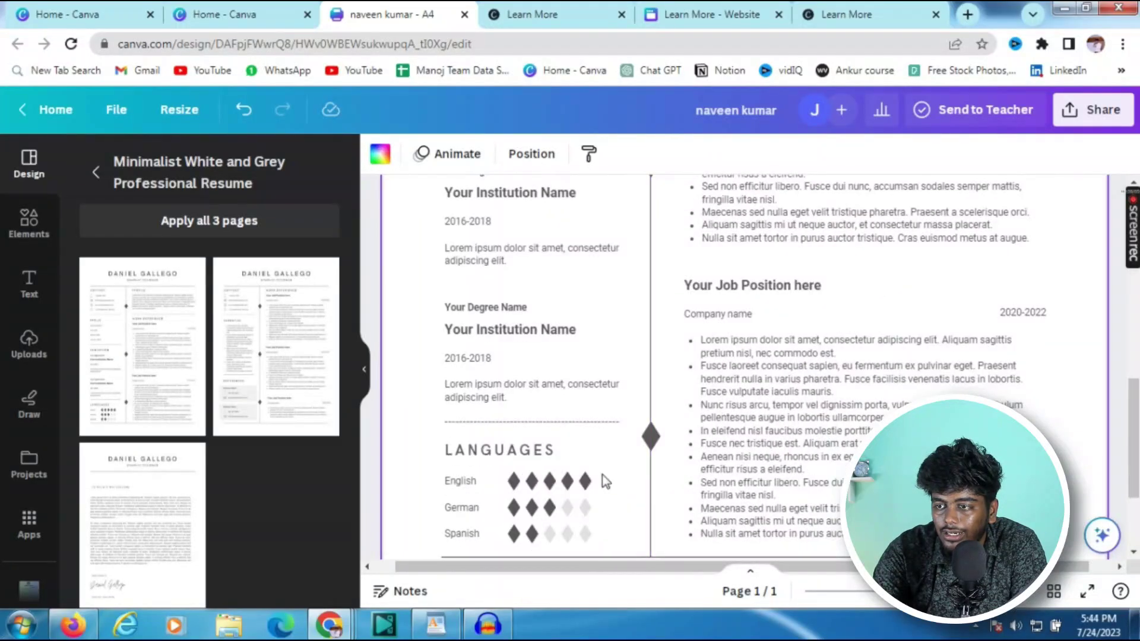
pyautogui.click(585, 485)
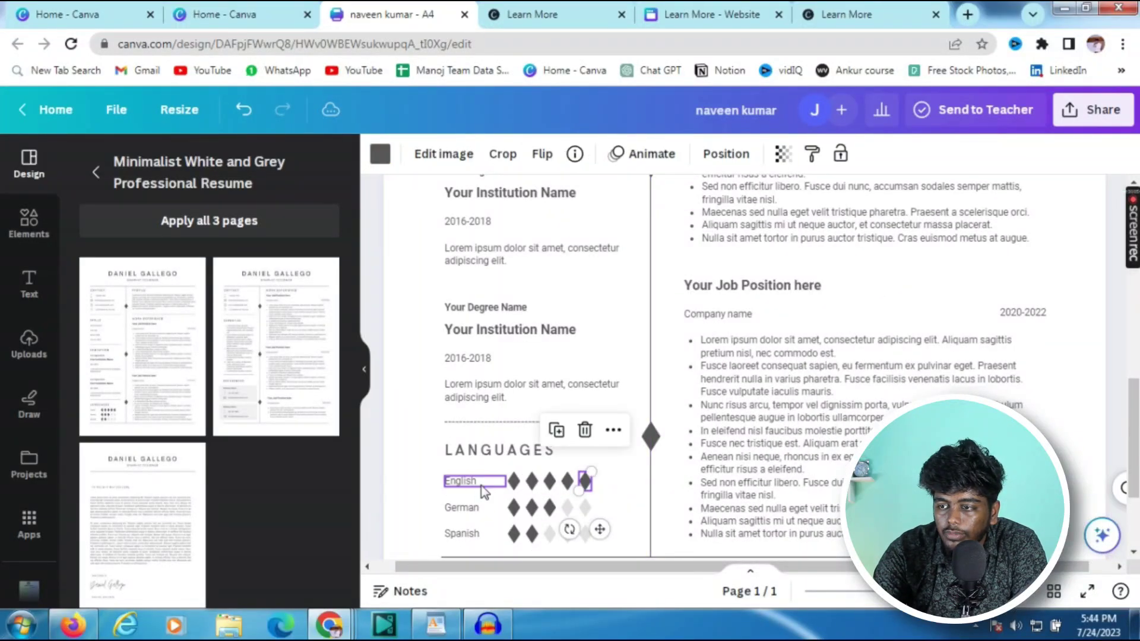
pyautogui.press('Escape')
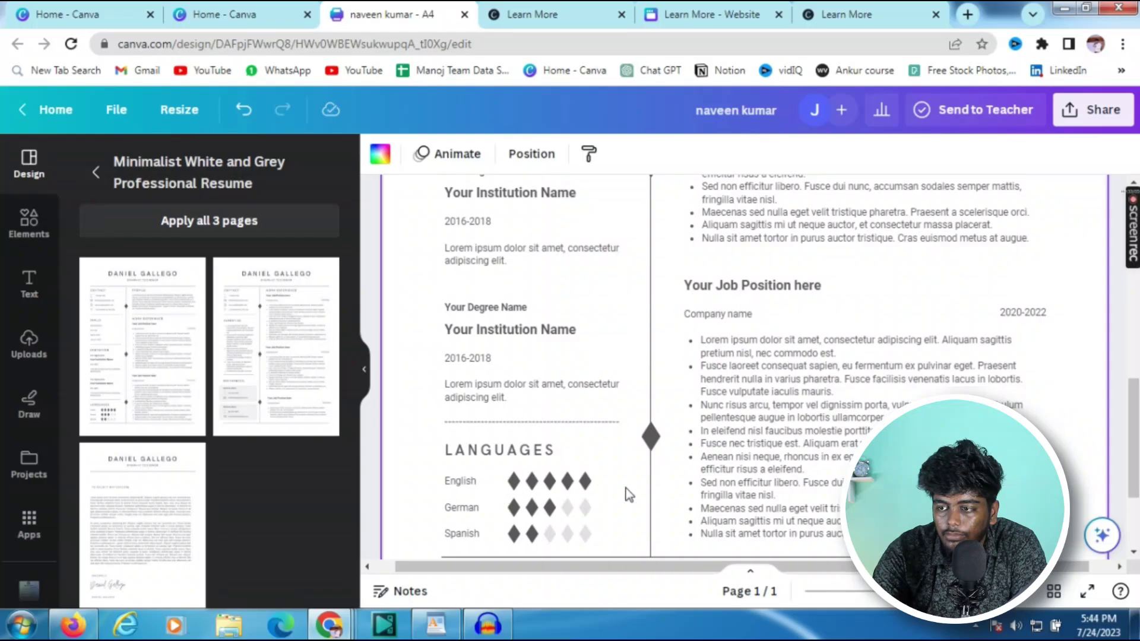
pyautogui.scroll(-1, 631, 501)
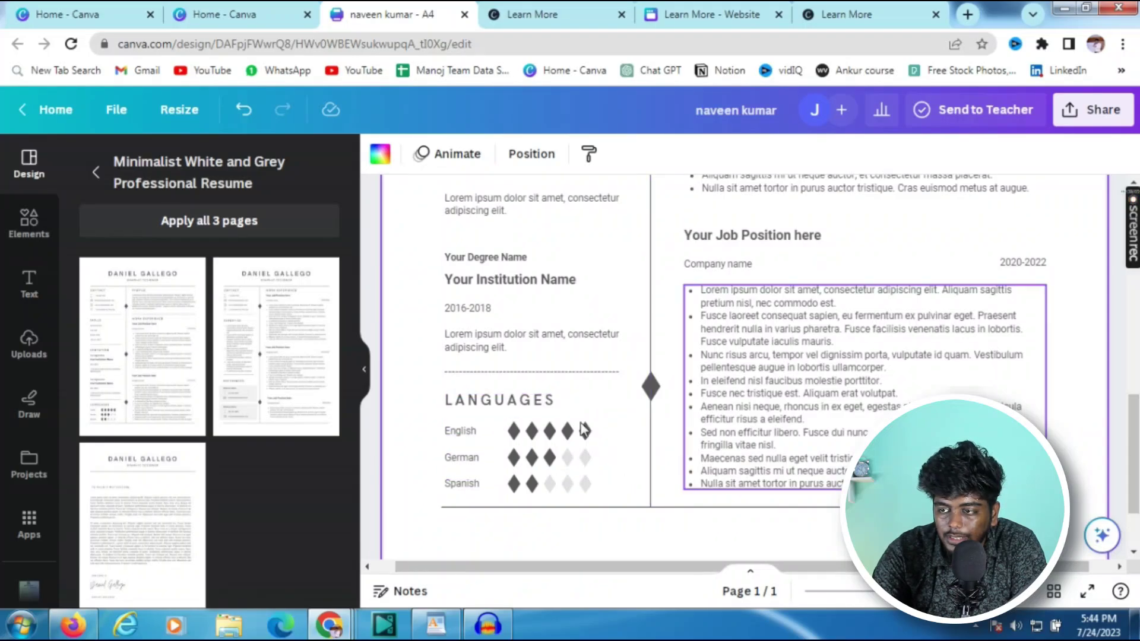
pyautogui.scroll(10, 499, 453)
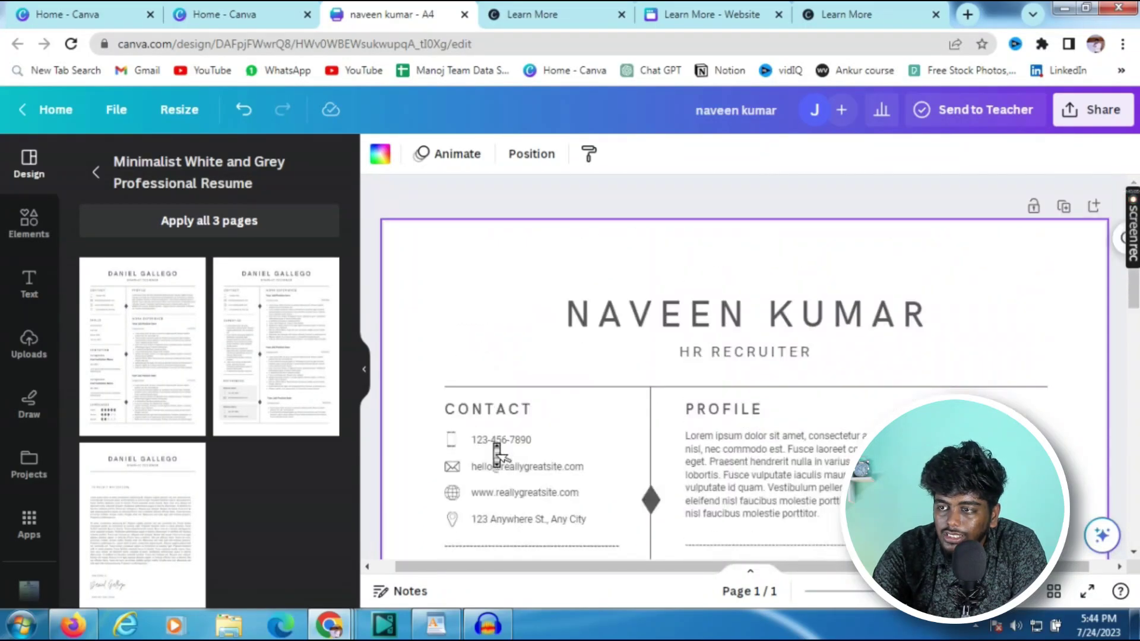
pyautogui.scroll(-10, 497, 453)
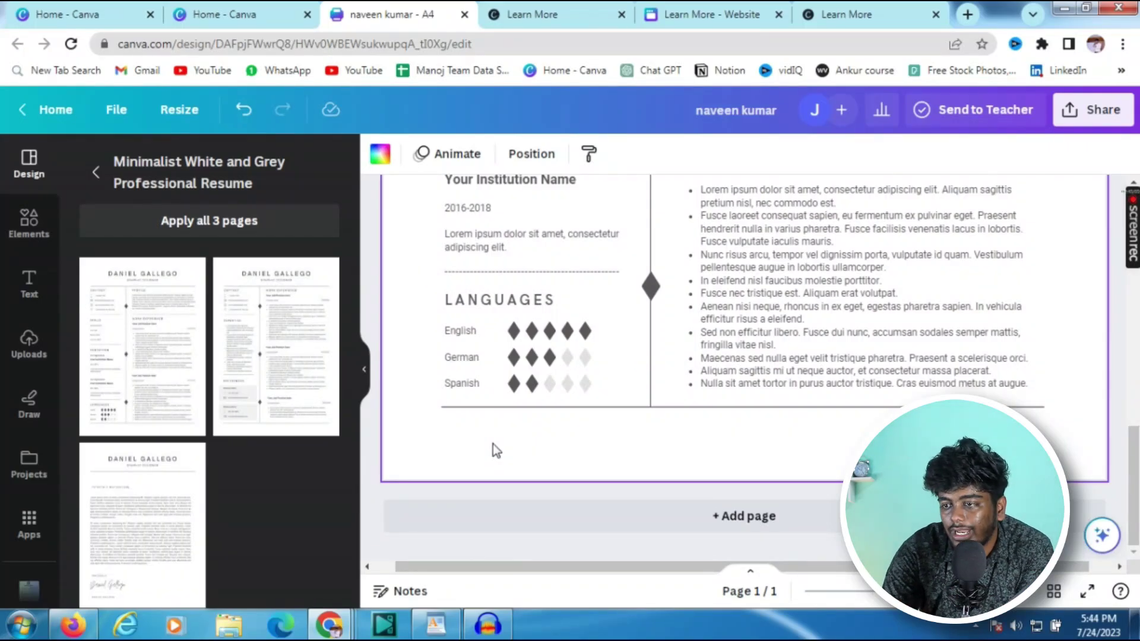
pyautogui.moveTo(344, 623)
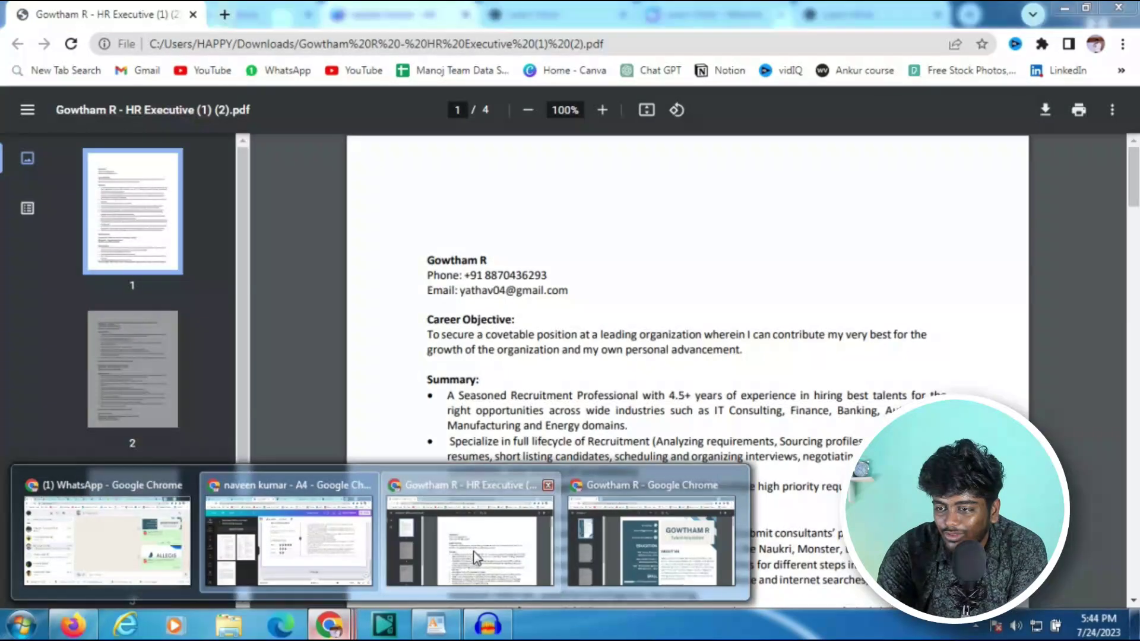
pyautogui.click(474, 557)
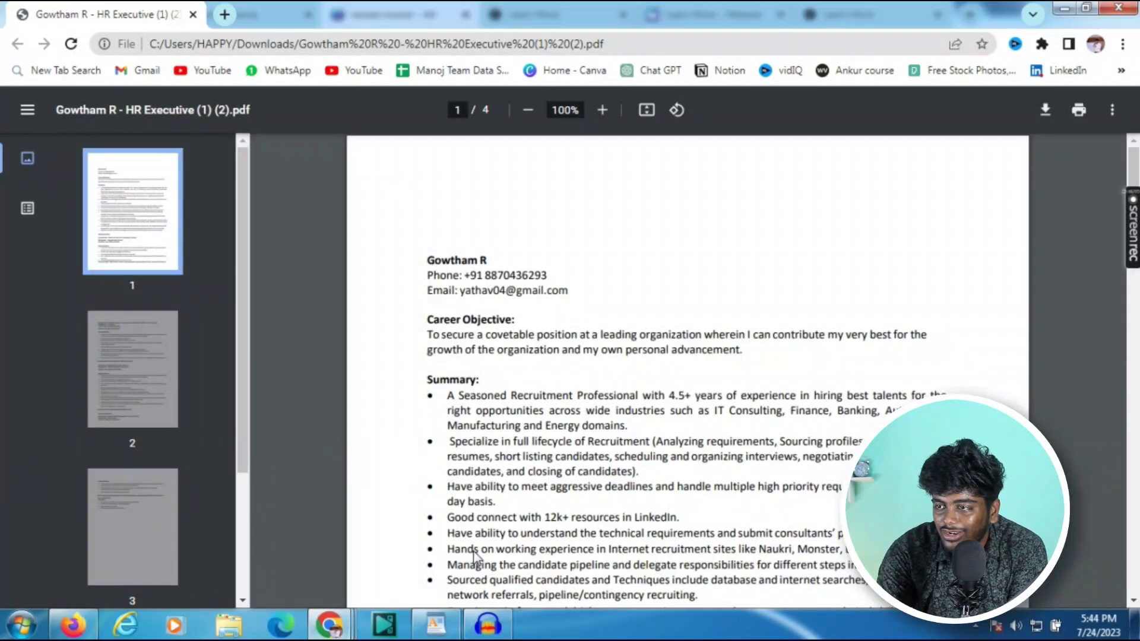
pyautogui.scroll(-20, 582, 409)
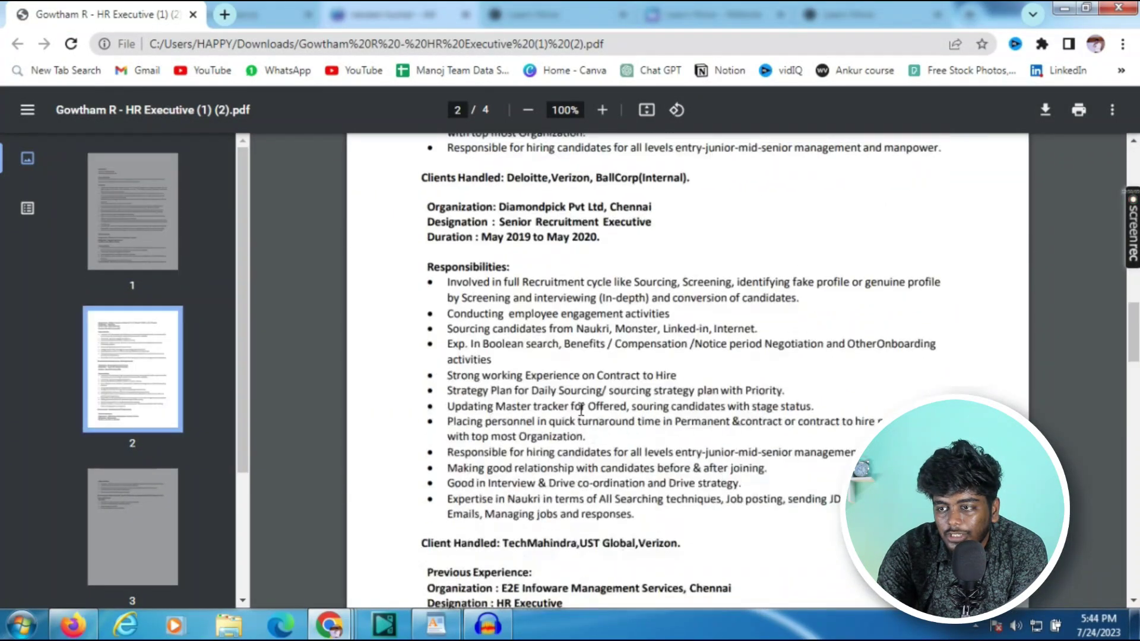
pyautogui.scroll(-8, 583, 419)
pyautogui.scroll(20, 582, 410)
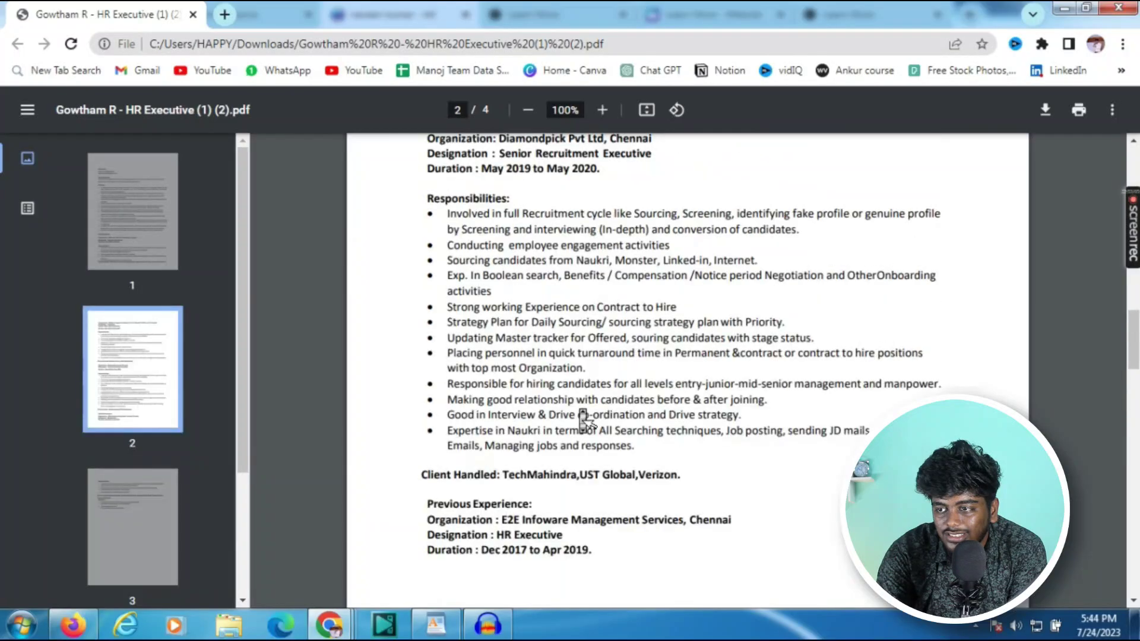
pyautogui.scroll(8, 581, 410)
pyautogui.scroll(-6, 583, 419)
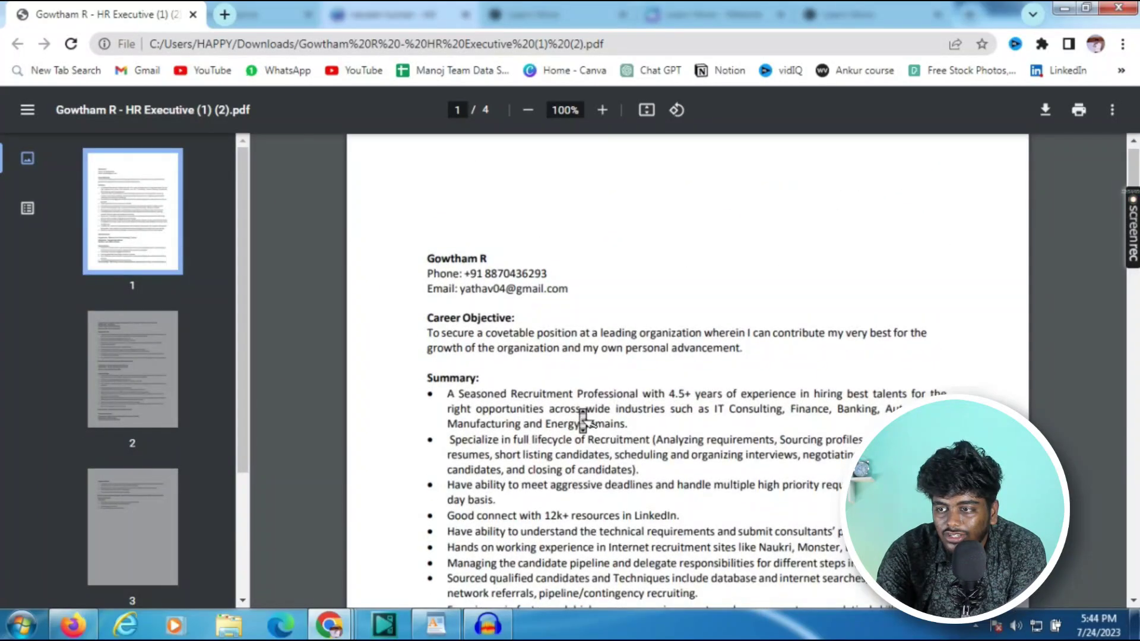
pyautogui.scroll(-5, 582, 414)
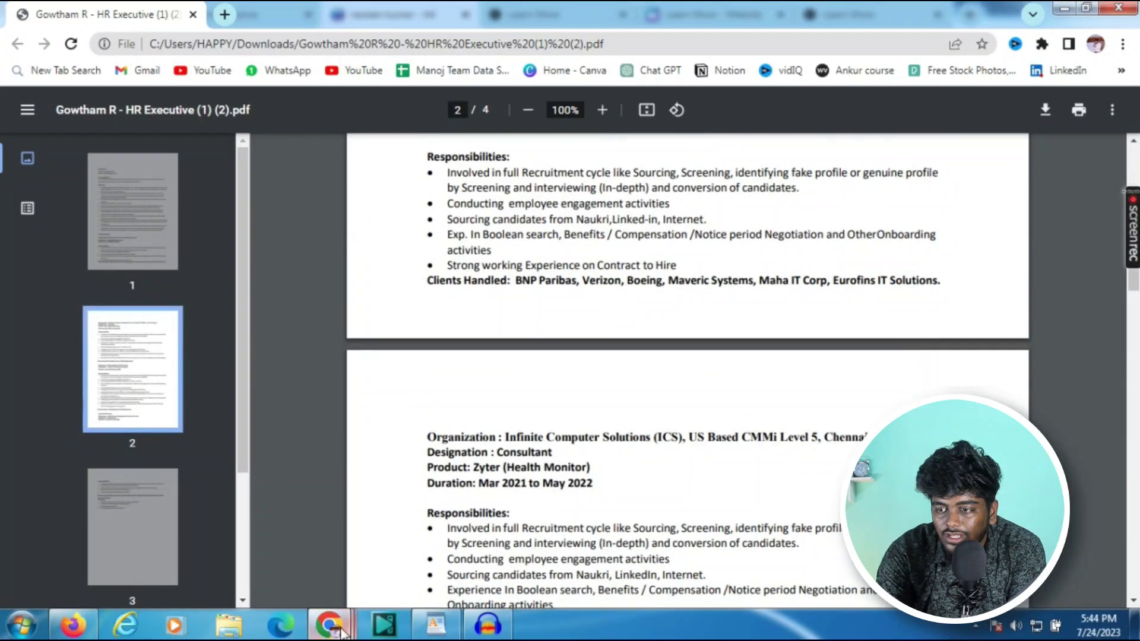
pyautogui.moveTo(343, 633)
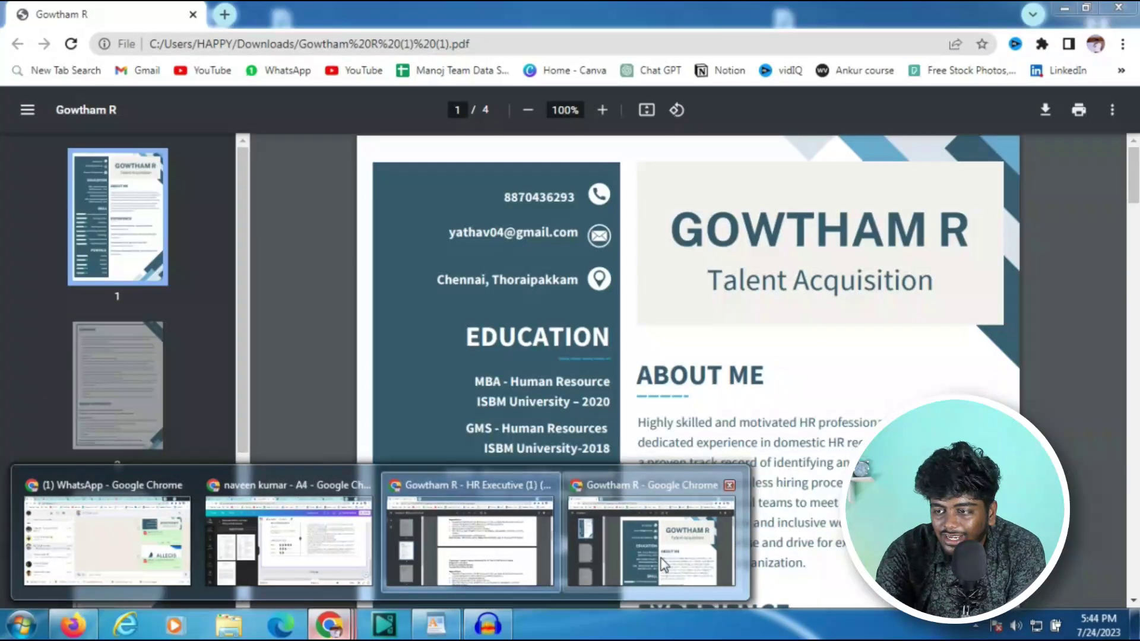
pyautogui.click(662, 559)
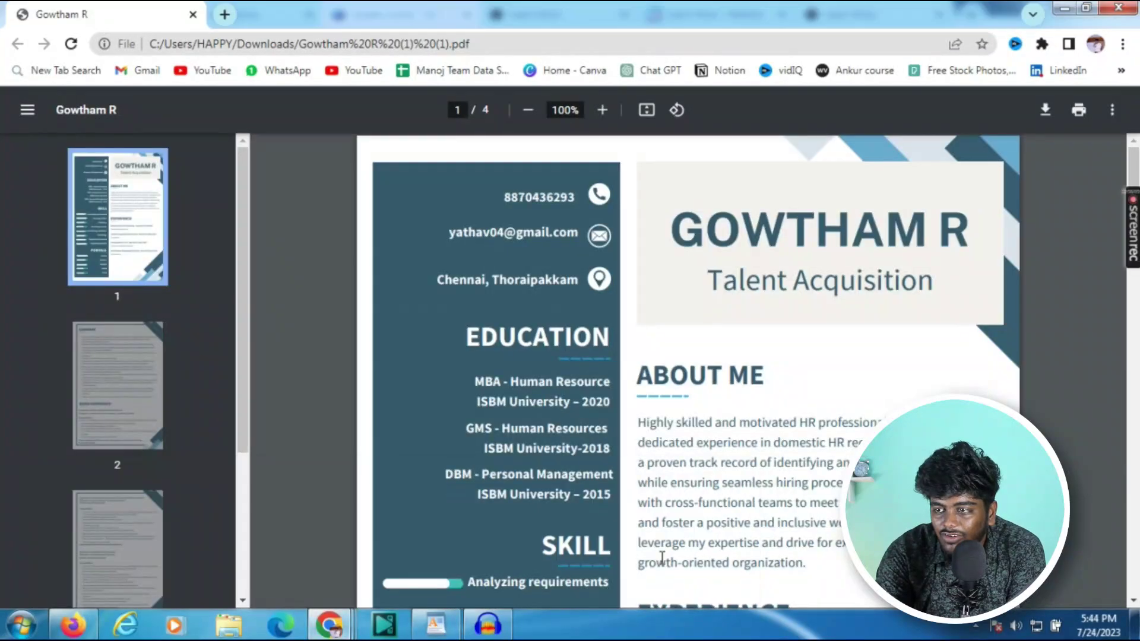
pyautogui.scroll(-5, 740, 409)
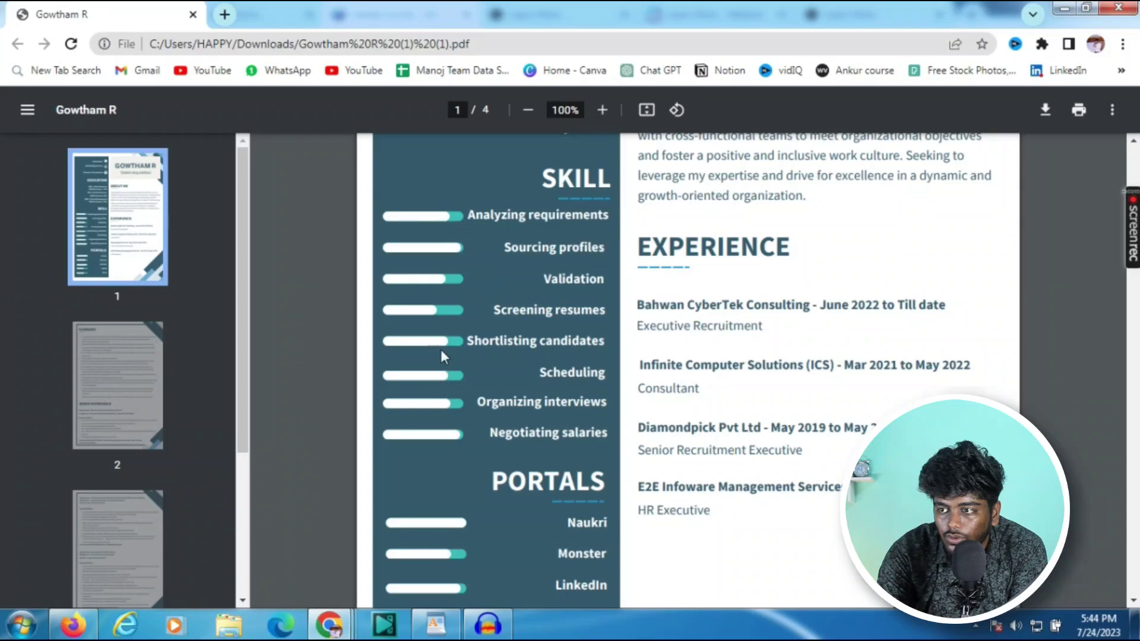
pyautogui.scroll(-10, 509, 422)
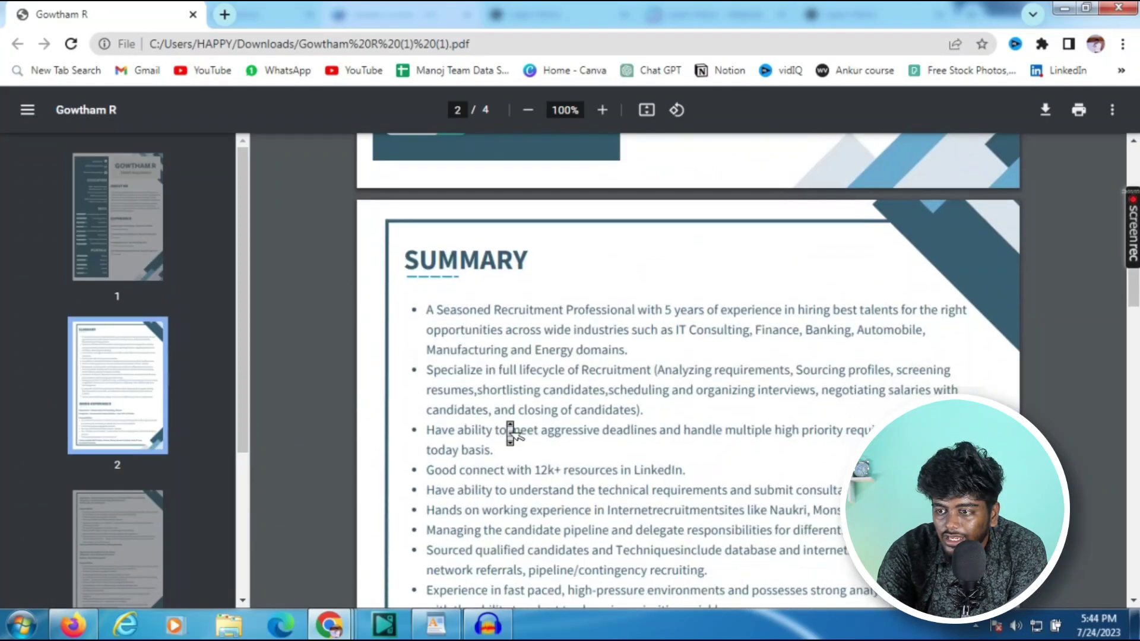
pyautogui.scroll(-5, 510, 432)
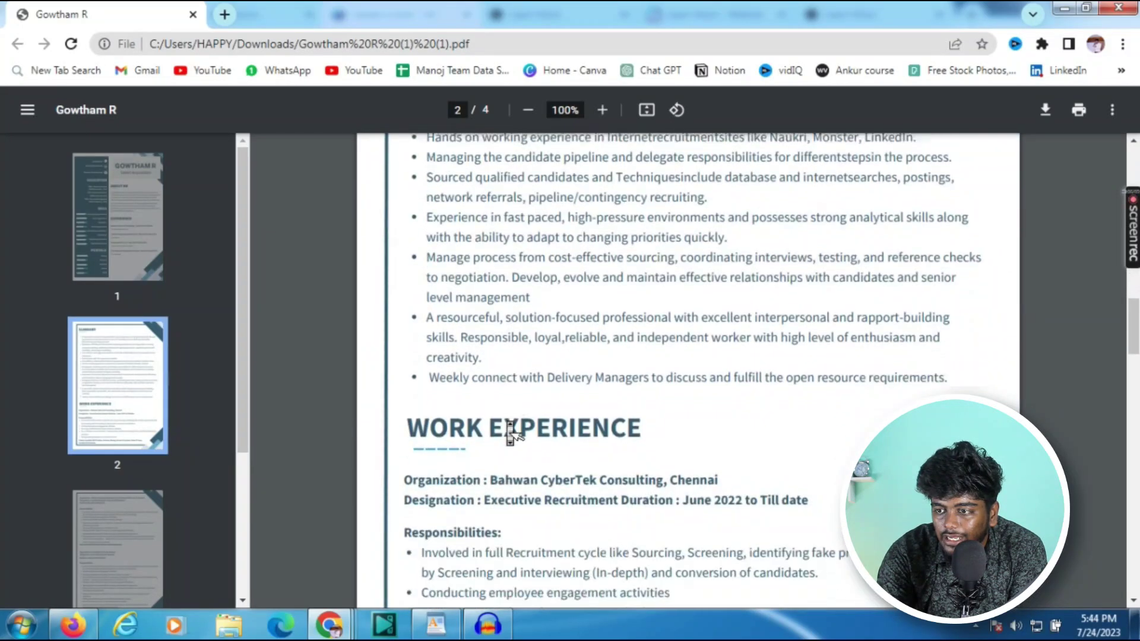
pyautogui.scroll(-8, 508, 421)
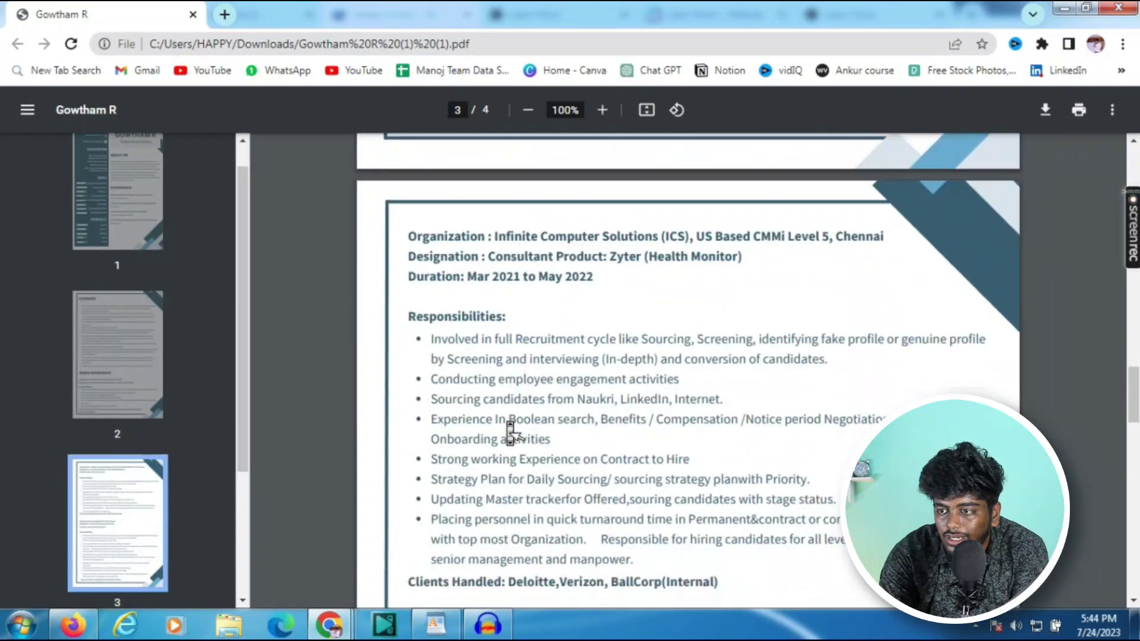
pyautogui.scroll(-4, 508, 422)
pyautogui.keyDown('ctrl'); pyautogui.scroll(-5, 506, 421); pyautogui.keyUp('ctrl')
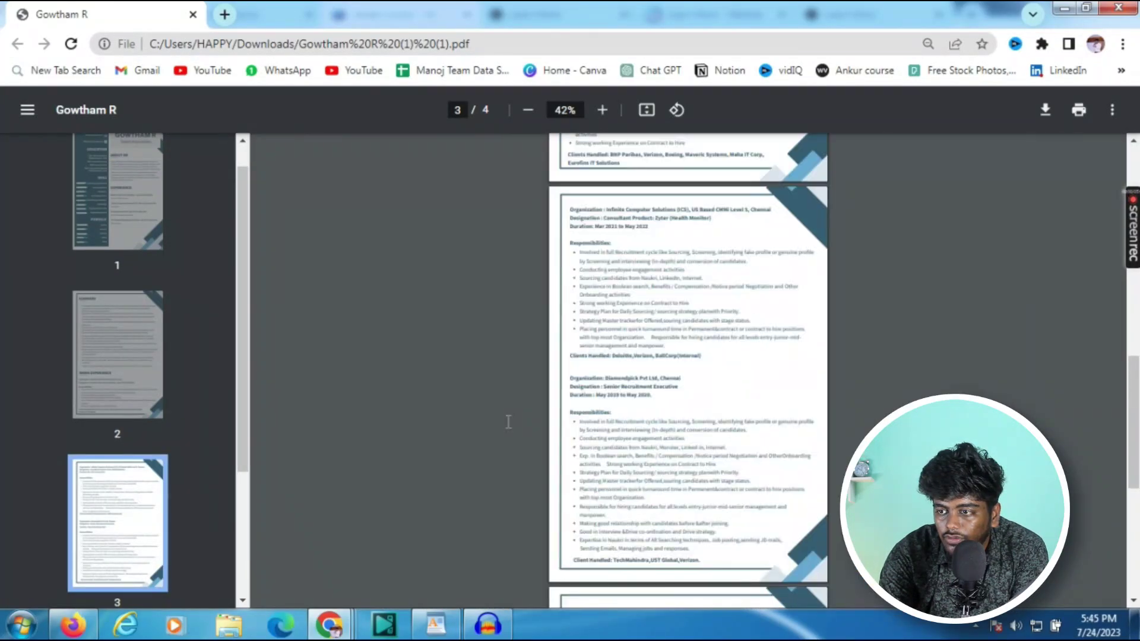
pyautogui.scroll(-5, 846, 343)
pyautogui.press('Home')
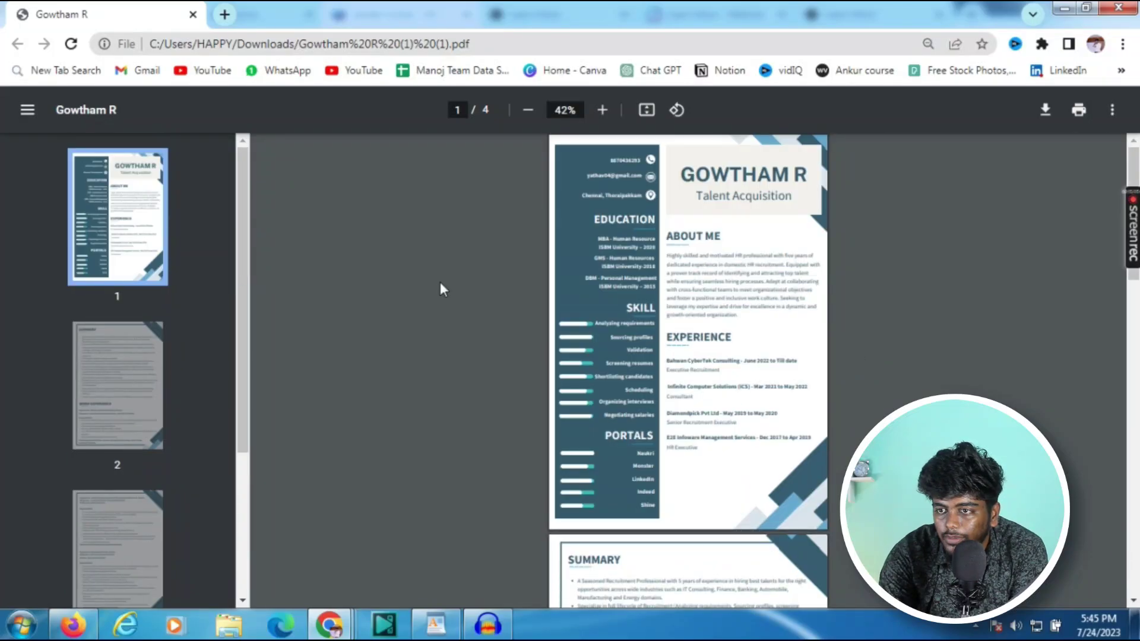
pyautogui.moveTo(329, 626)
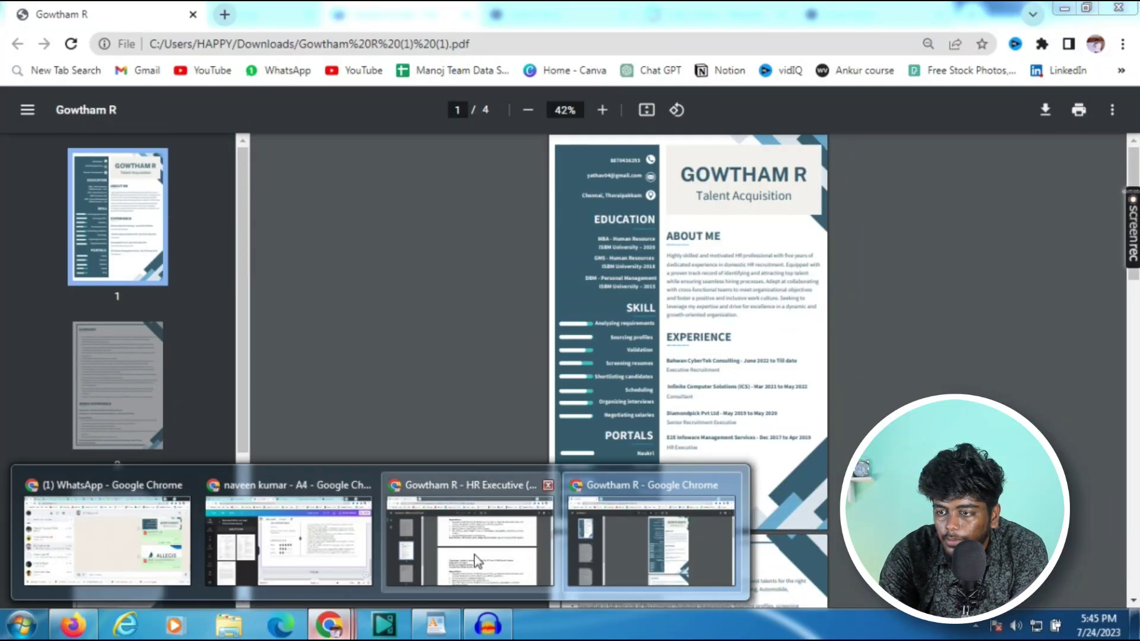
pyautogui.click(480, 561)
pyautogui.scroll(-6, 723, 429)
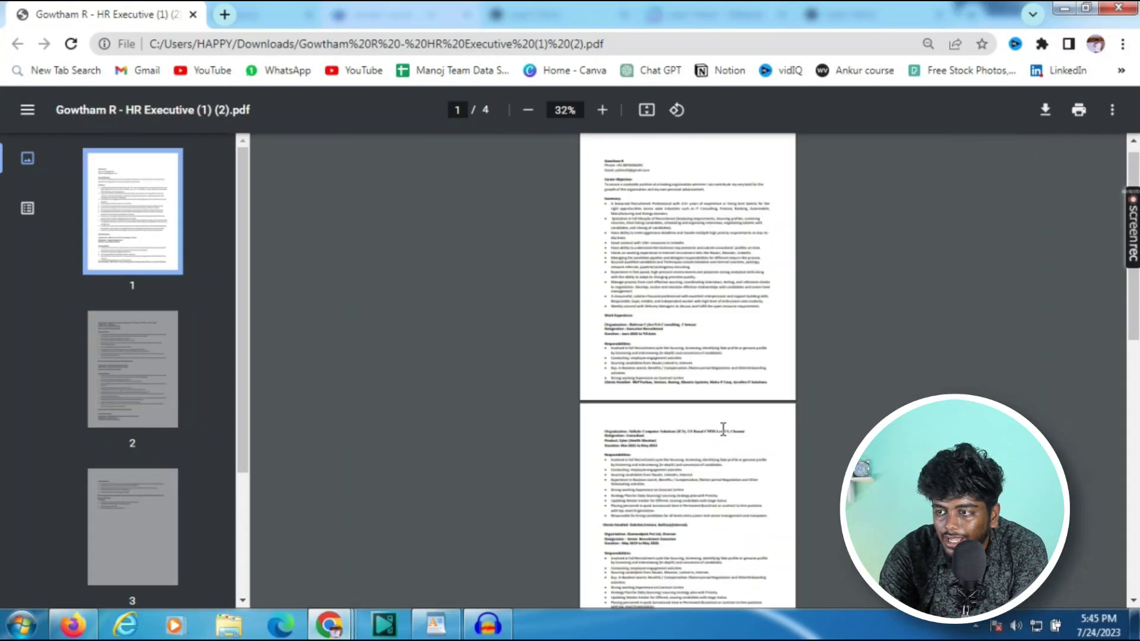
pyautogui.scroll(-10, 723, 429)
pyautogui.middleClick(725, 438)
pyautogui.scroll(10, 724, 438)
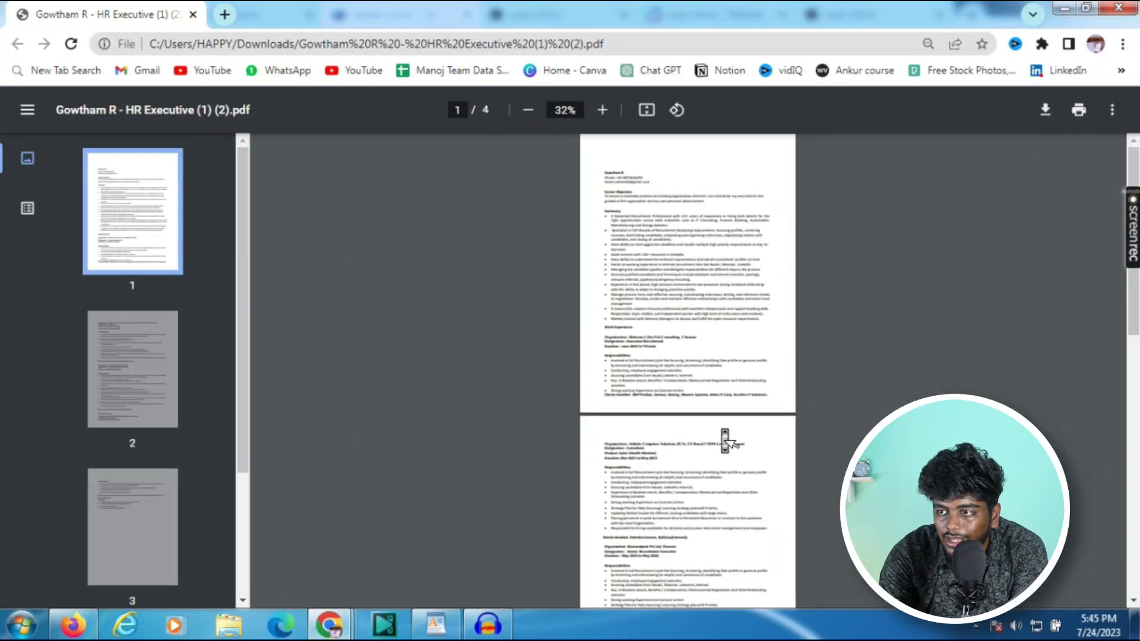
pyautogui.moveTo(350, 627)
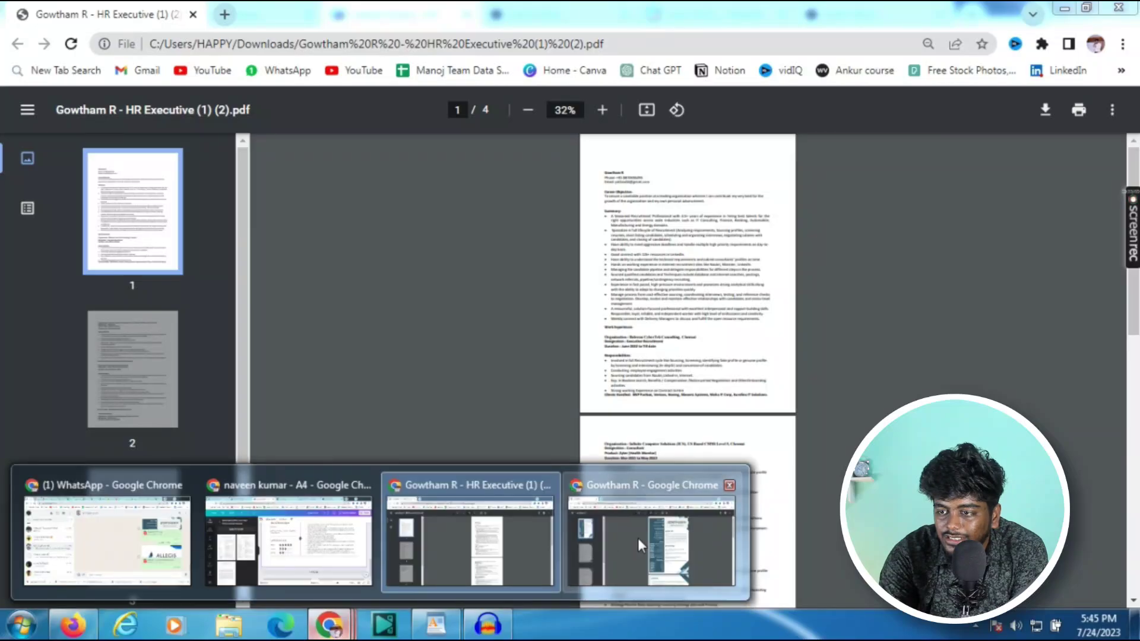
pyautogui.click(642, 537)
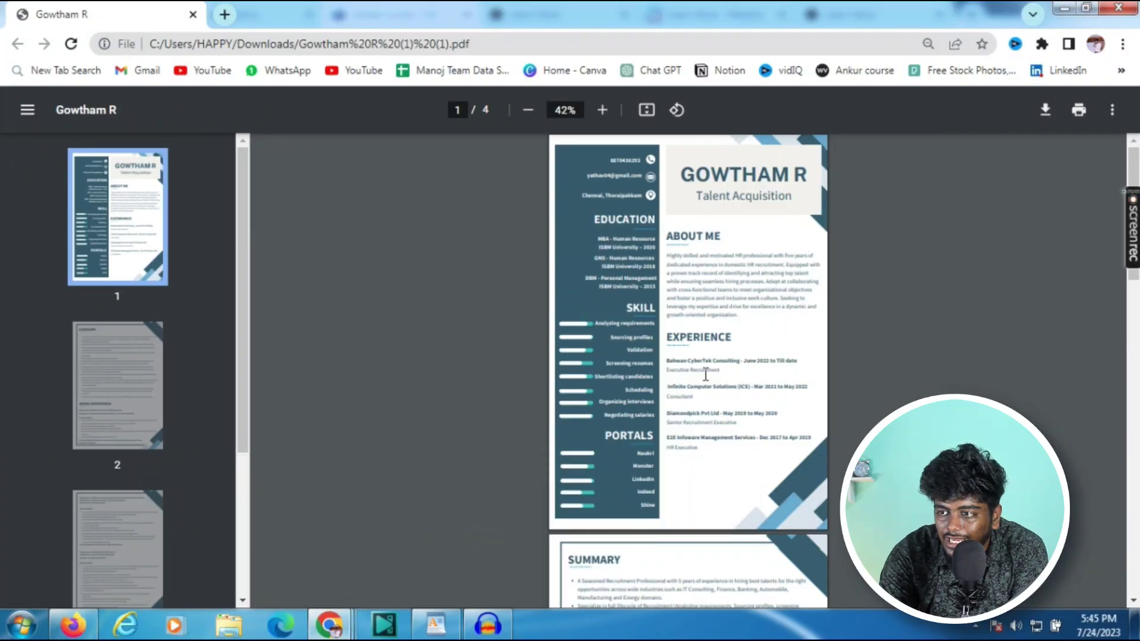
pyautogui.scroll(-10, 671, 404)
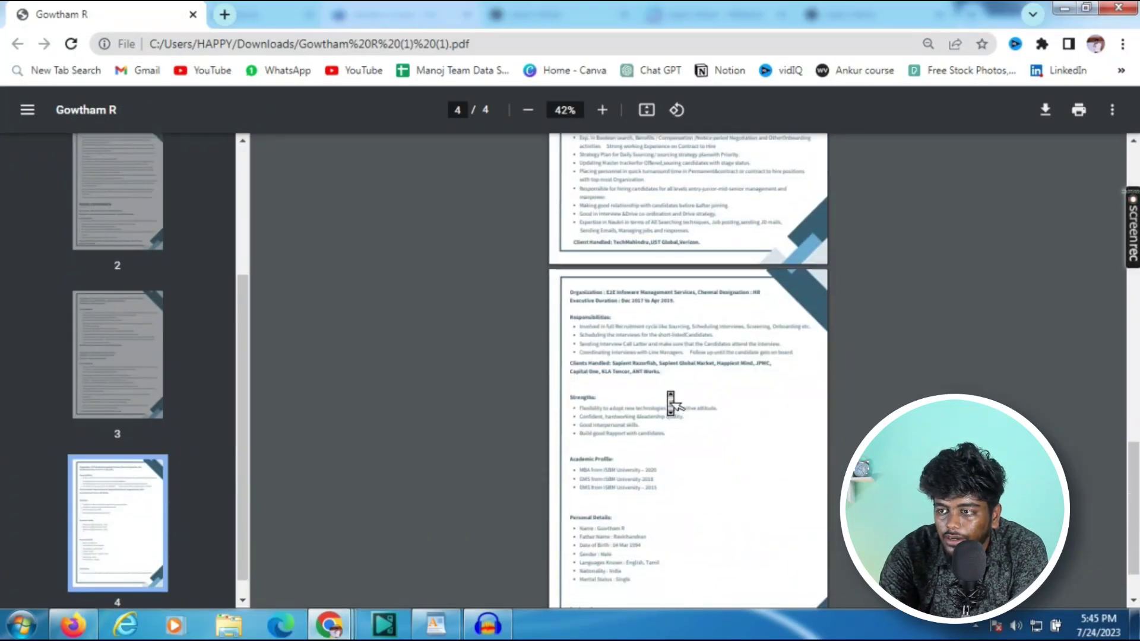
pyautogui.scroll(6, 669, 392)
pyautogui.scroll(5, 669, 392)
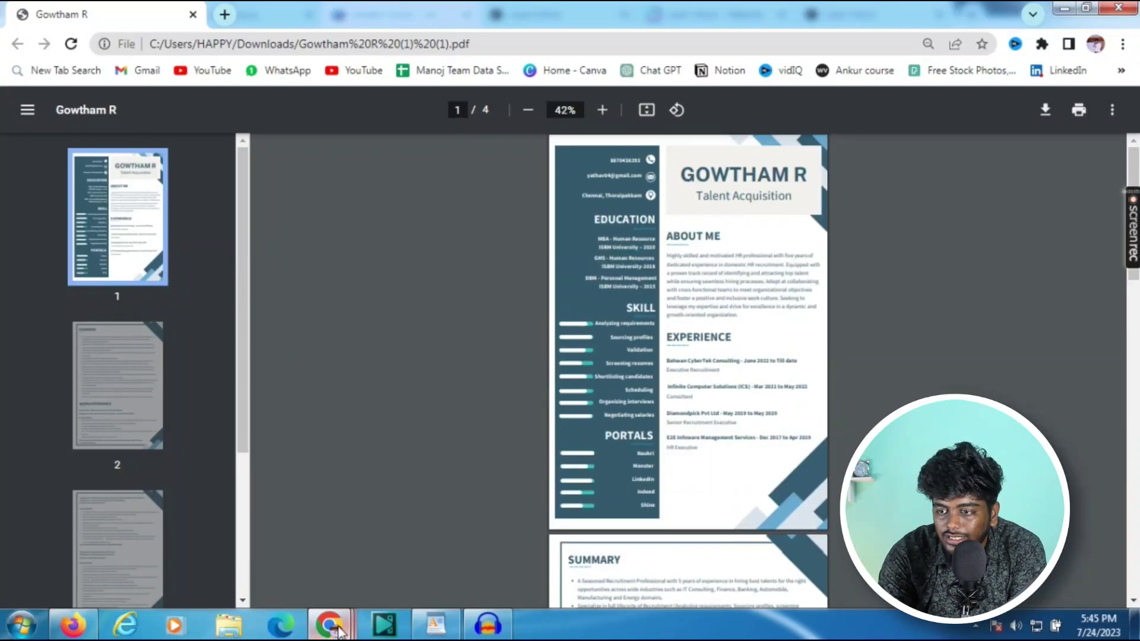
pyautogui.moveTo(339, 631)
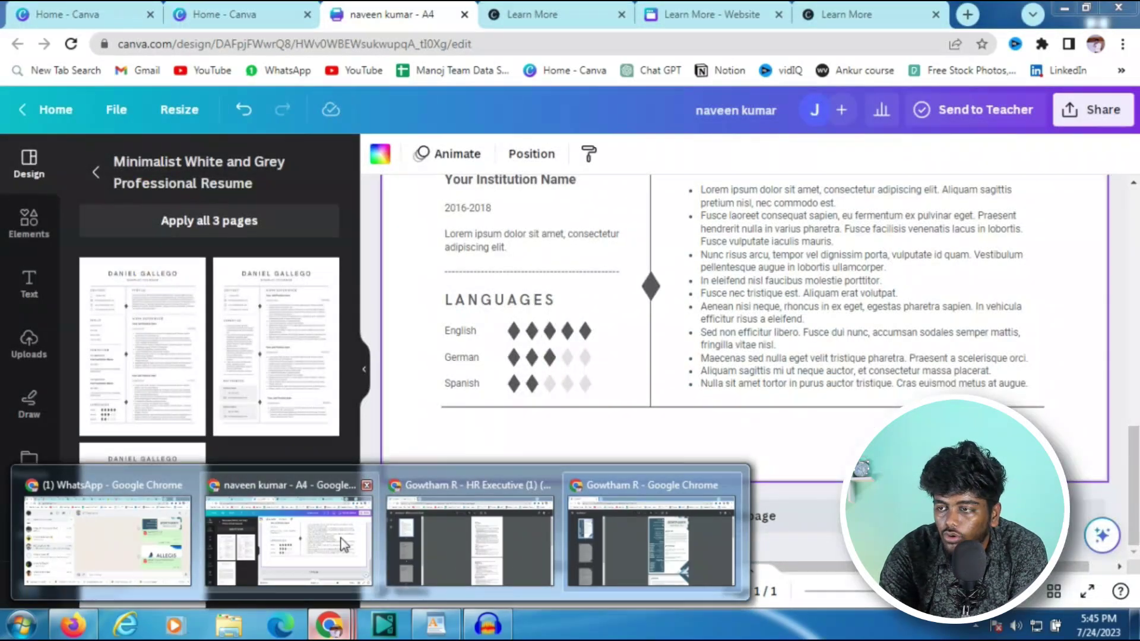
# Select a lorem ipsum job bullet, deselect it, then go to the Canva home tab.
pyautogui.click(344, 545)
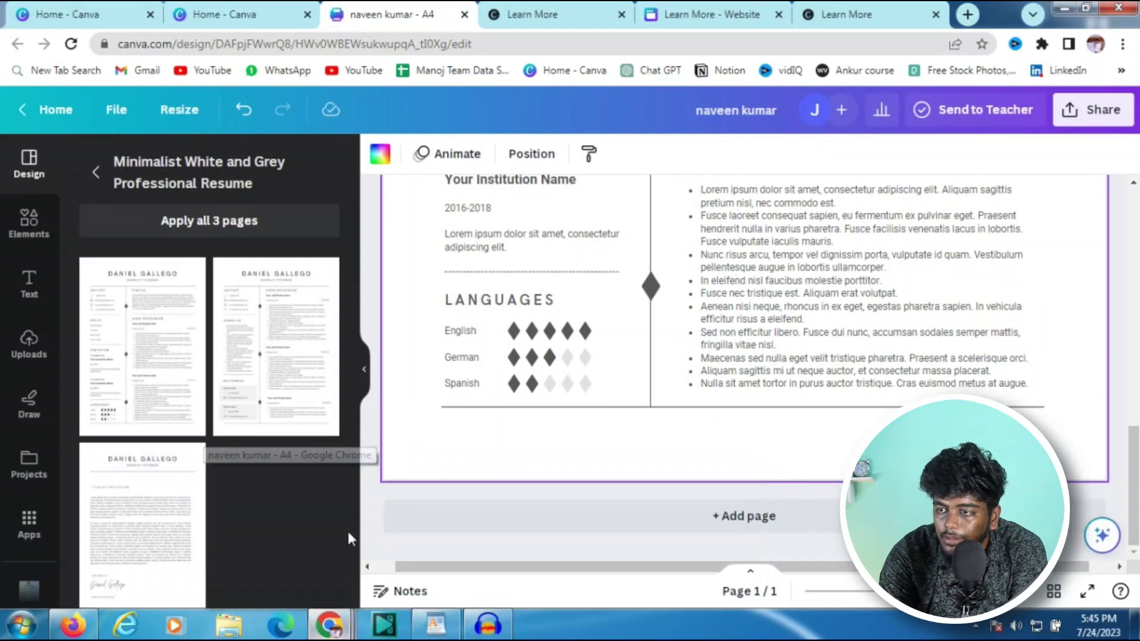
pyautogui.tripleClick(792, 349)
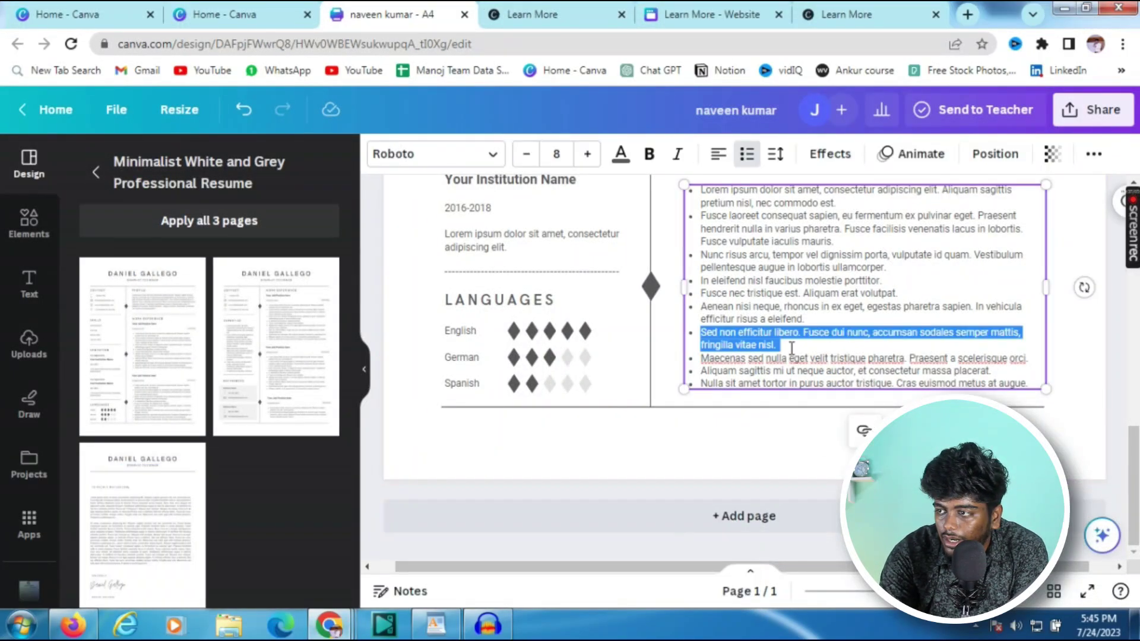
pyautogui.click(1066, 410)
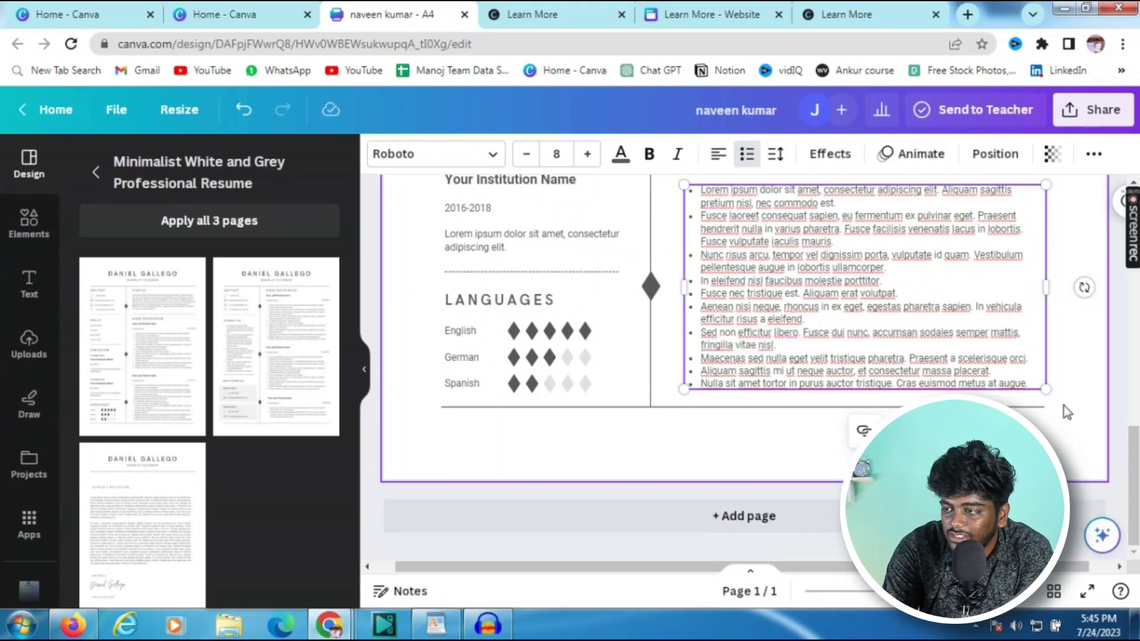
pyautogui.click(226, 15)
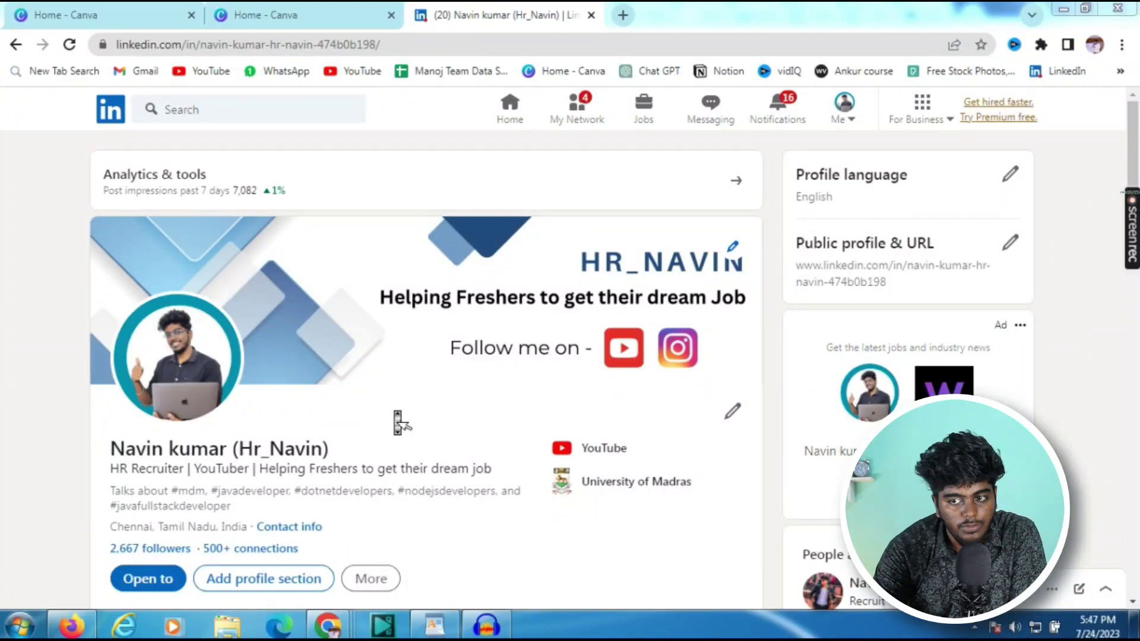
# Inspect the LinkedIn profile photo, then expand and scroll through the Messaging list.
pyautogui.click(204, 385)
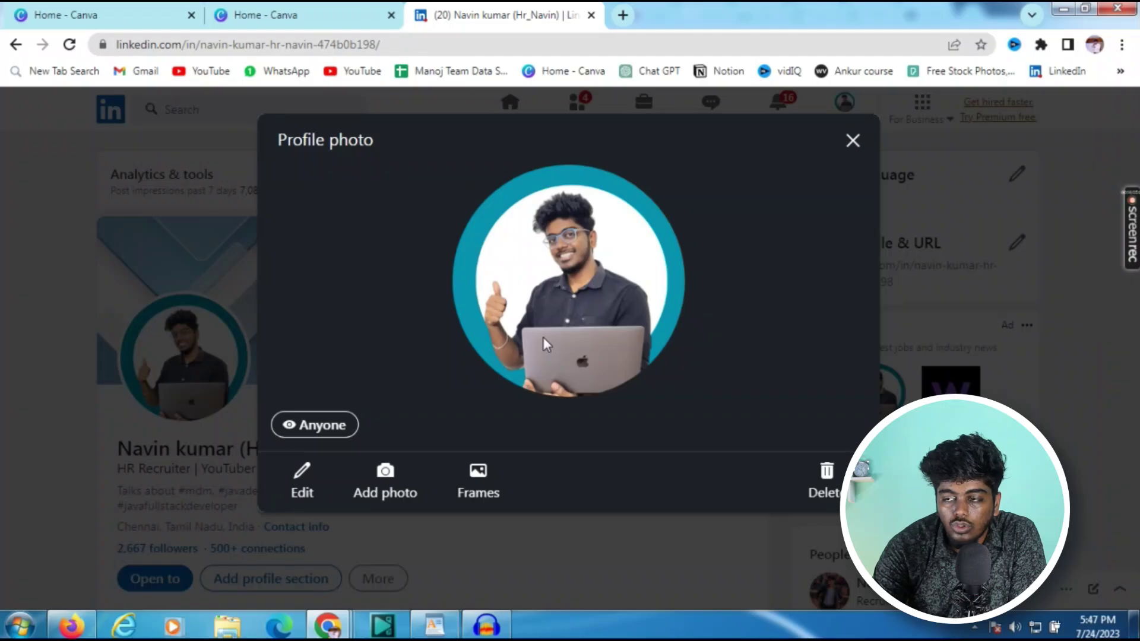
pyautogui.click(851, 141)
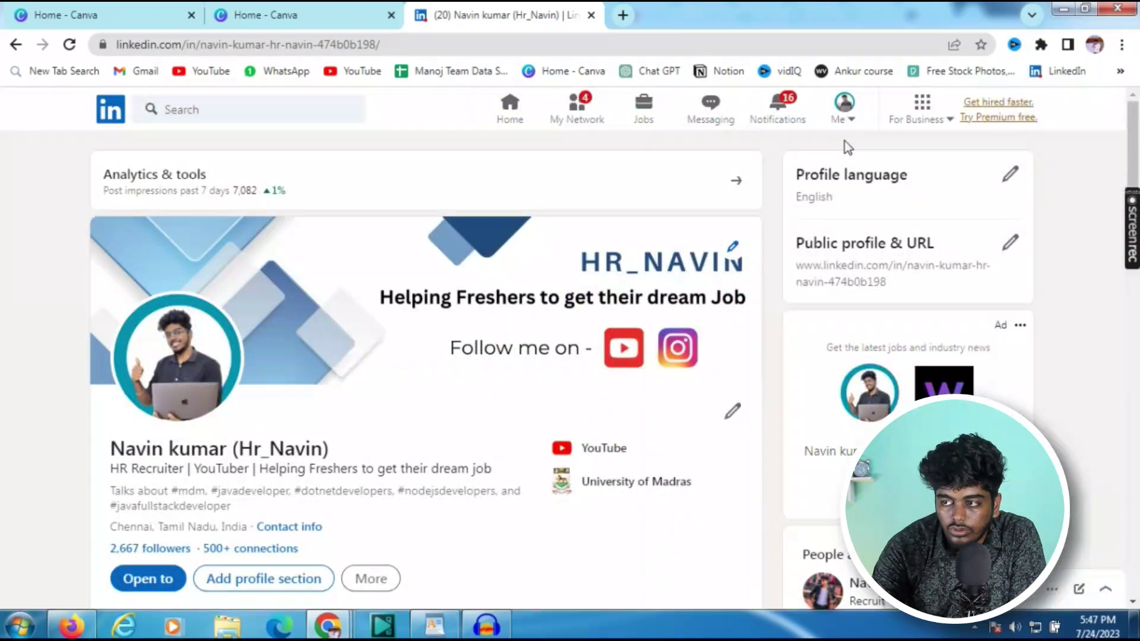
pyautogui.click(1105, 590)
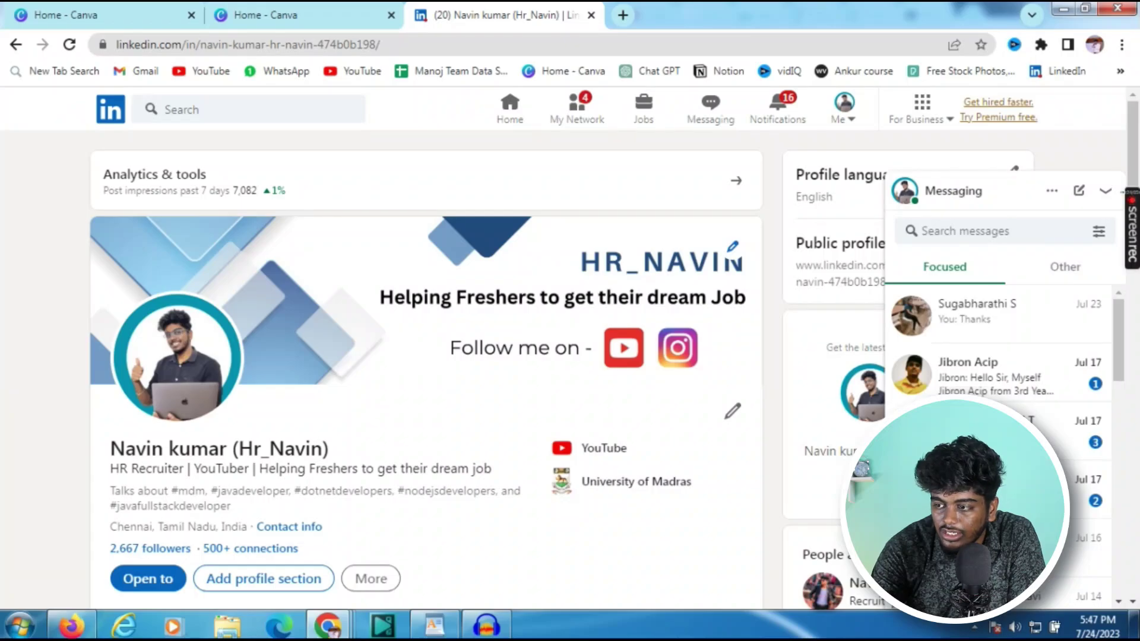
pyautogui.scroll(-5, 997, 380)
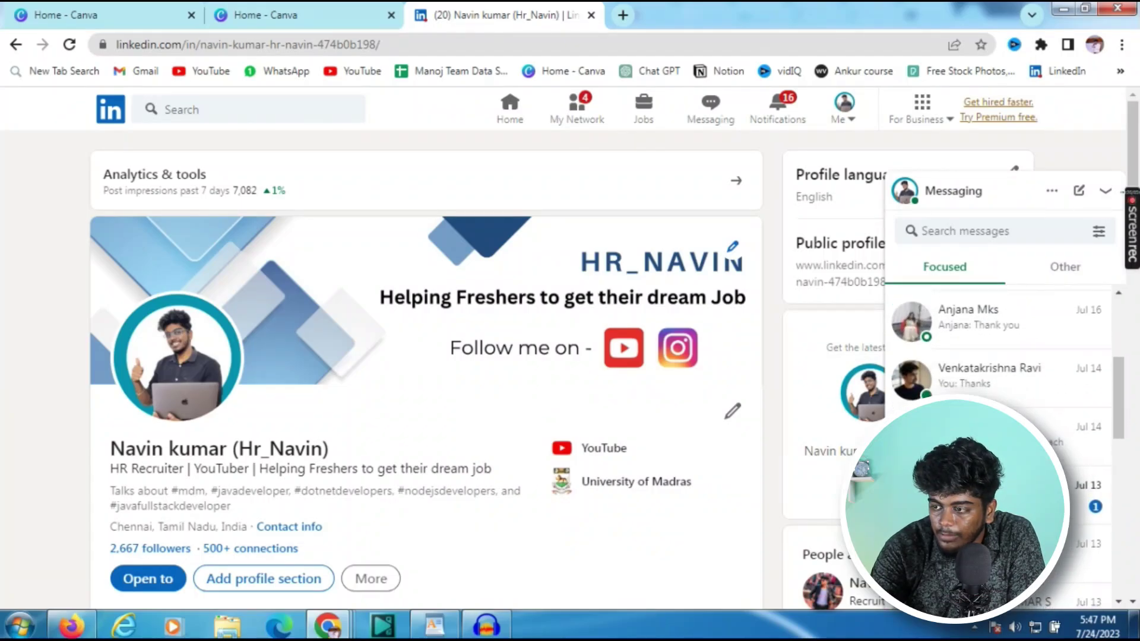
pyautogui.scroll(-2, 997, 380)
pyautogui.scroll(-5, 998, 380)
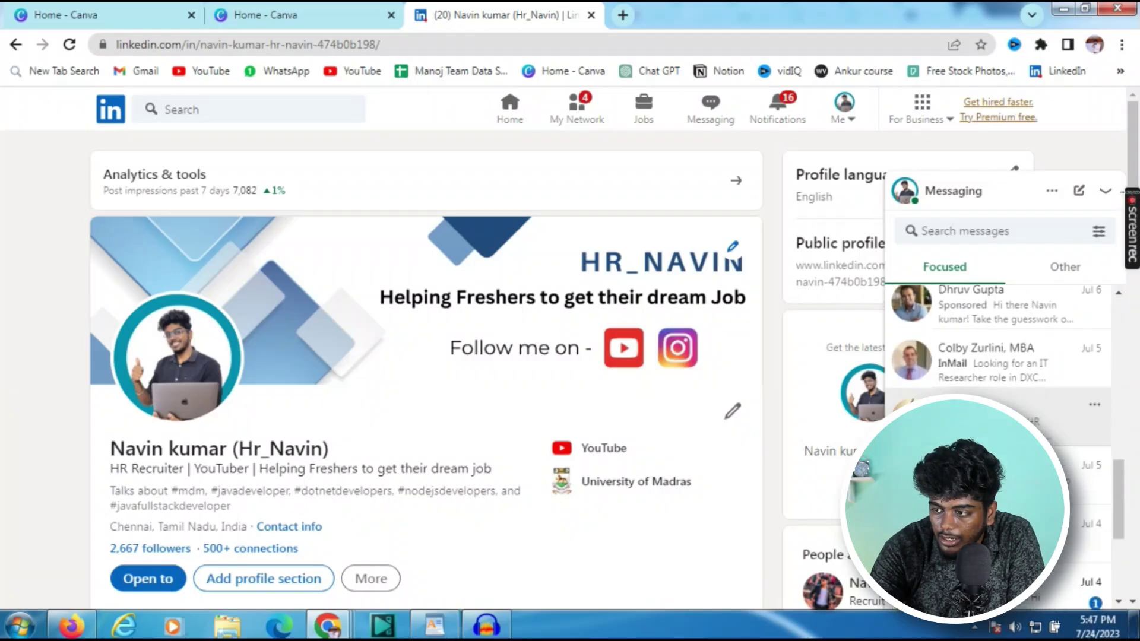
pyautogui.scroll(-3, 998, 380)
pyautogui.scroll(-6, 997, 380)
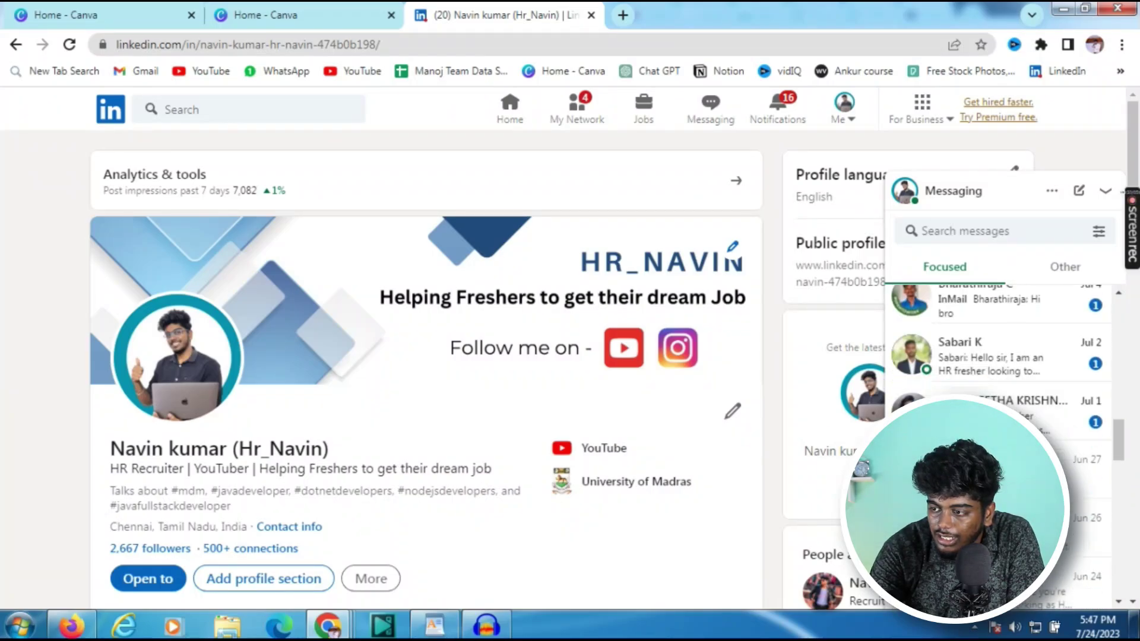
pyautogui.scroll(-5, 997, 380)
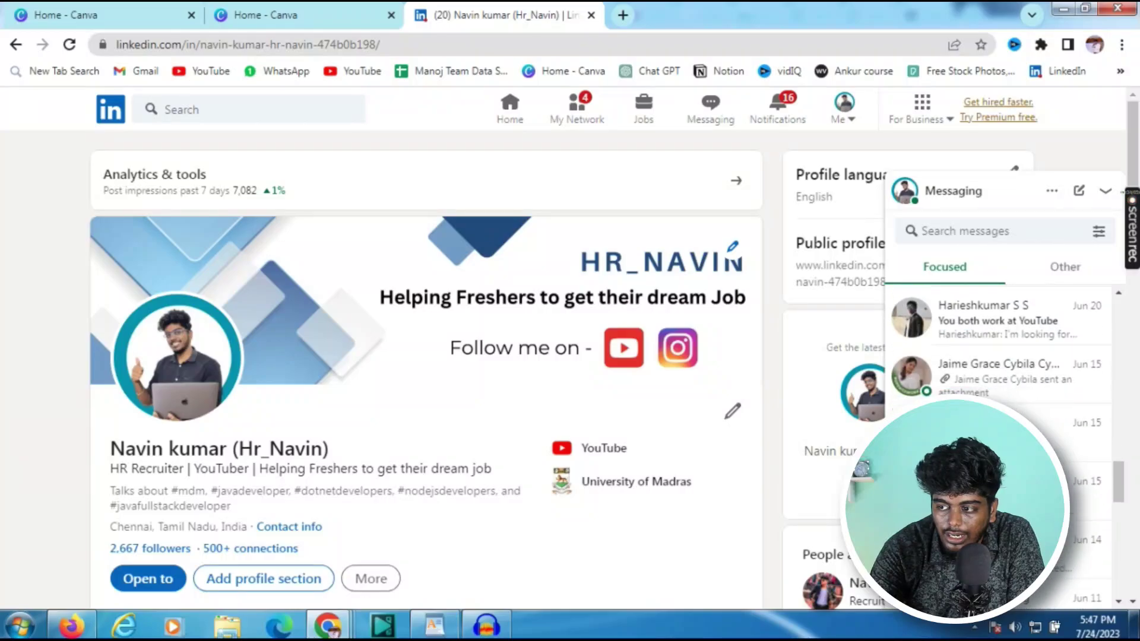
pyautogui.scroll(-5, 997, 380)
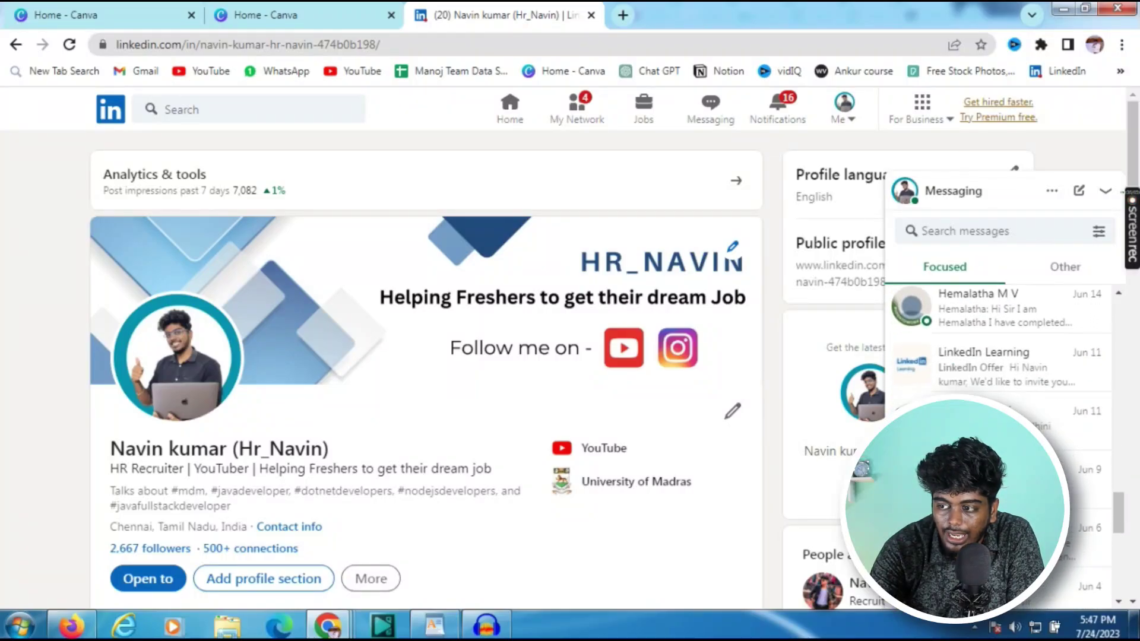
pyautogui.scroll(-1, 997, 379)
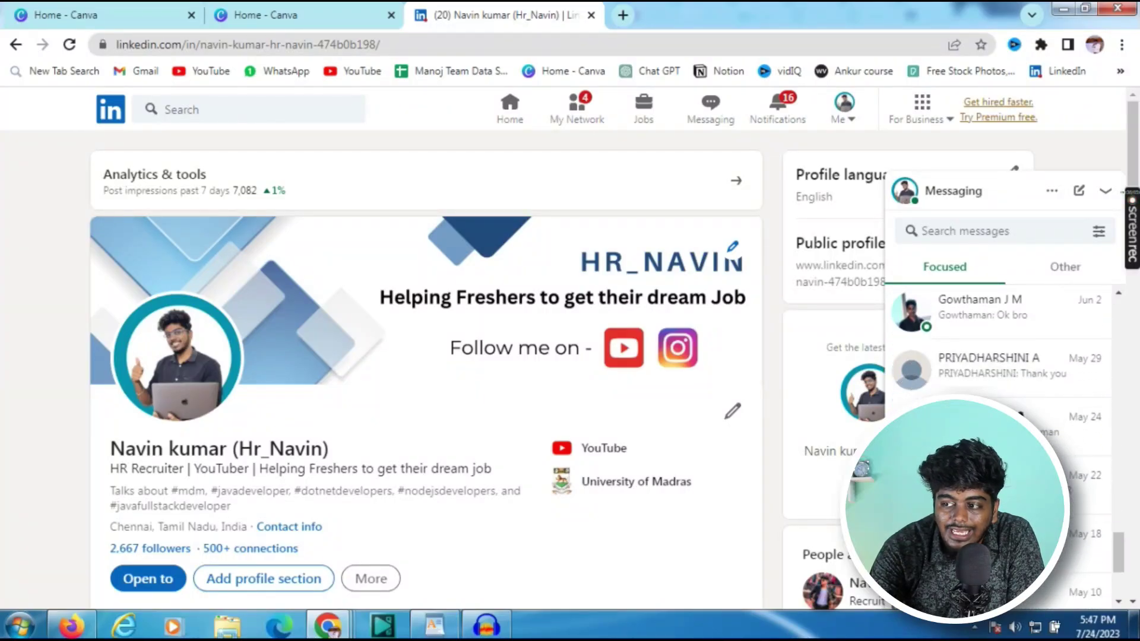
pyautogui.scroll(-4, 997, 379)
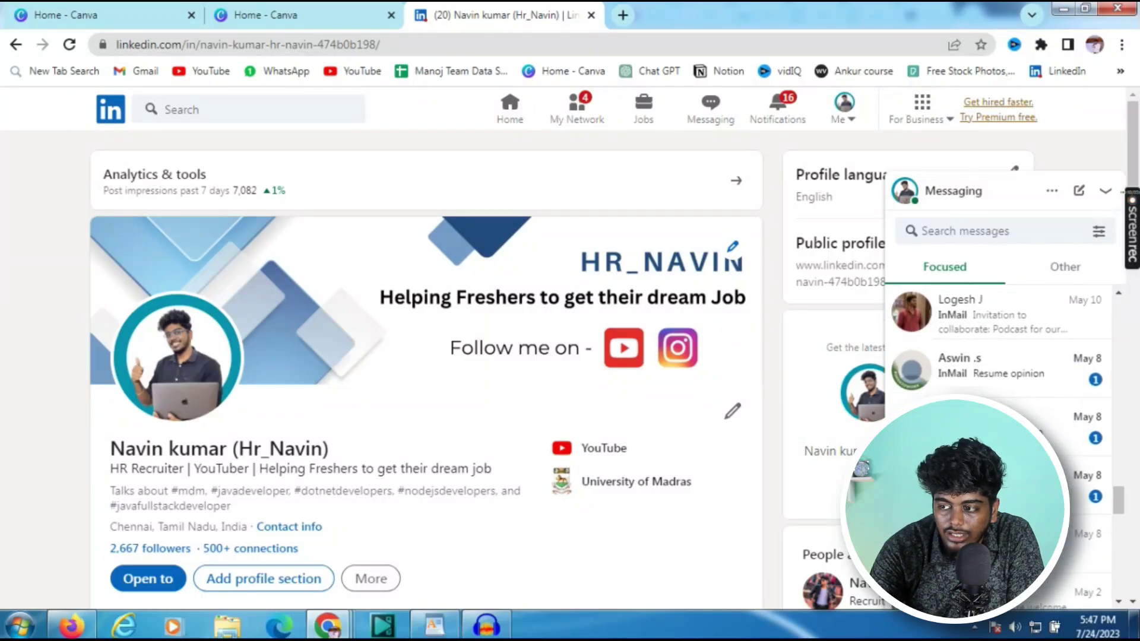
# View the LinkedIn profile photo once more, then return to the Canva home tab.
pyautogui.click(192, 380)
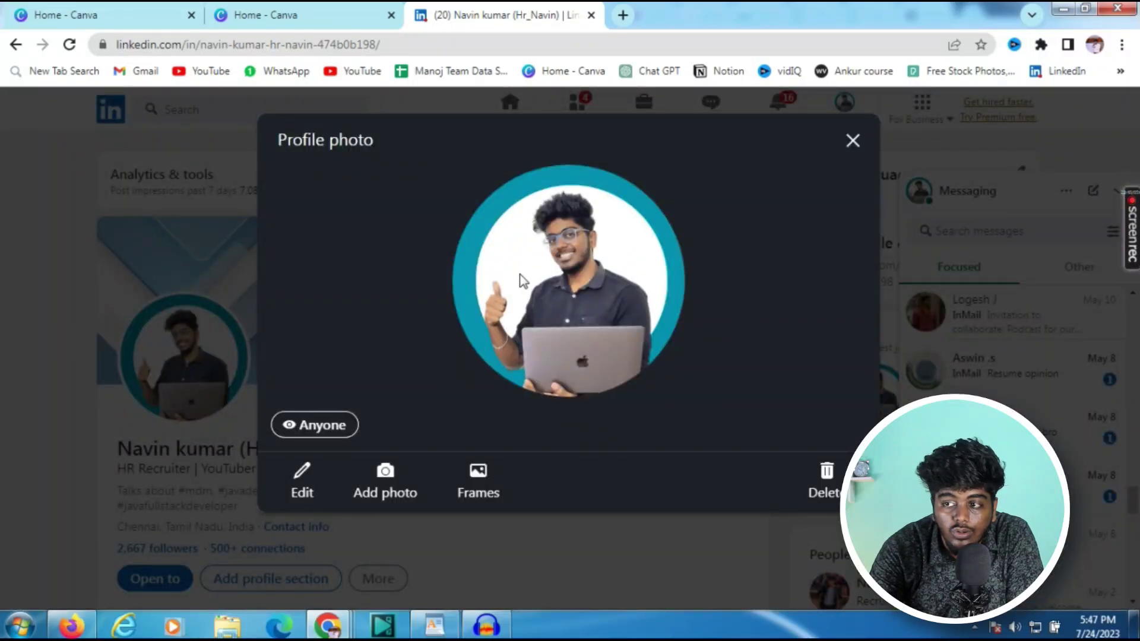
pyautogui.click(853, 140)
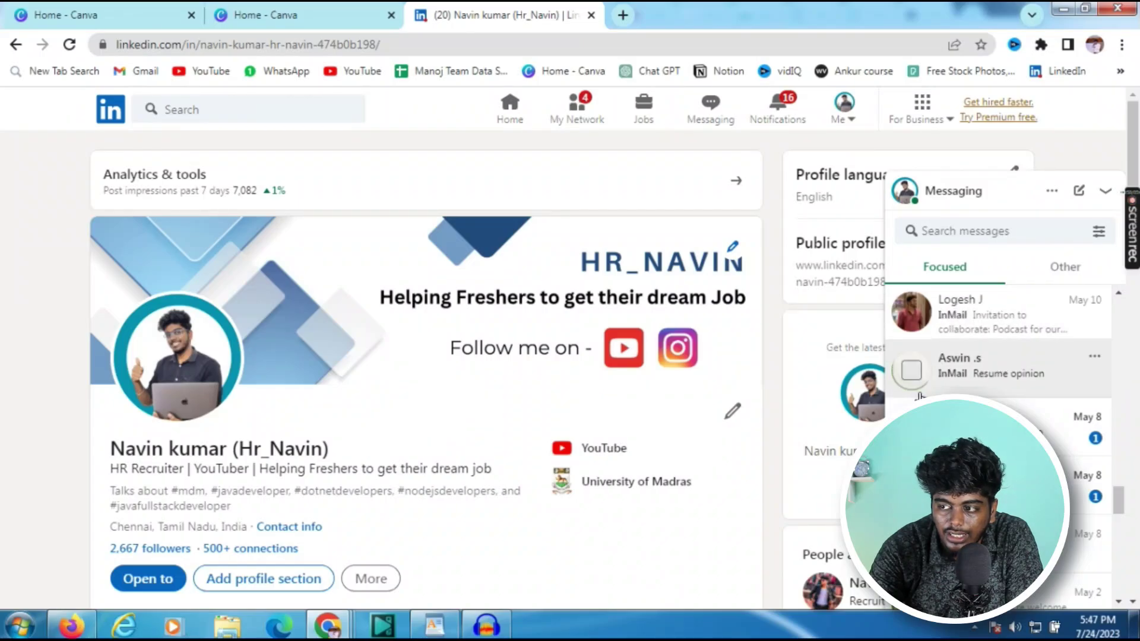
pyautogui.scroll(5, 1003, 446)
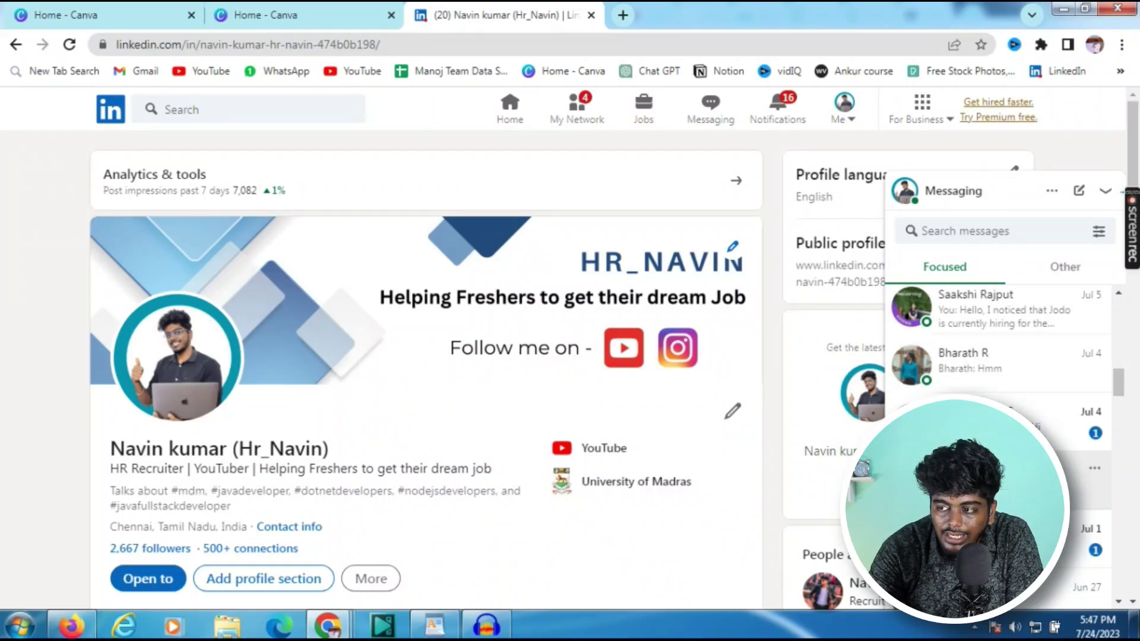
pyautogui.scroll(-5, 1003, 445)
pyautogui.scroll(5, 1003, 386)
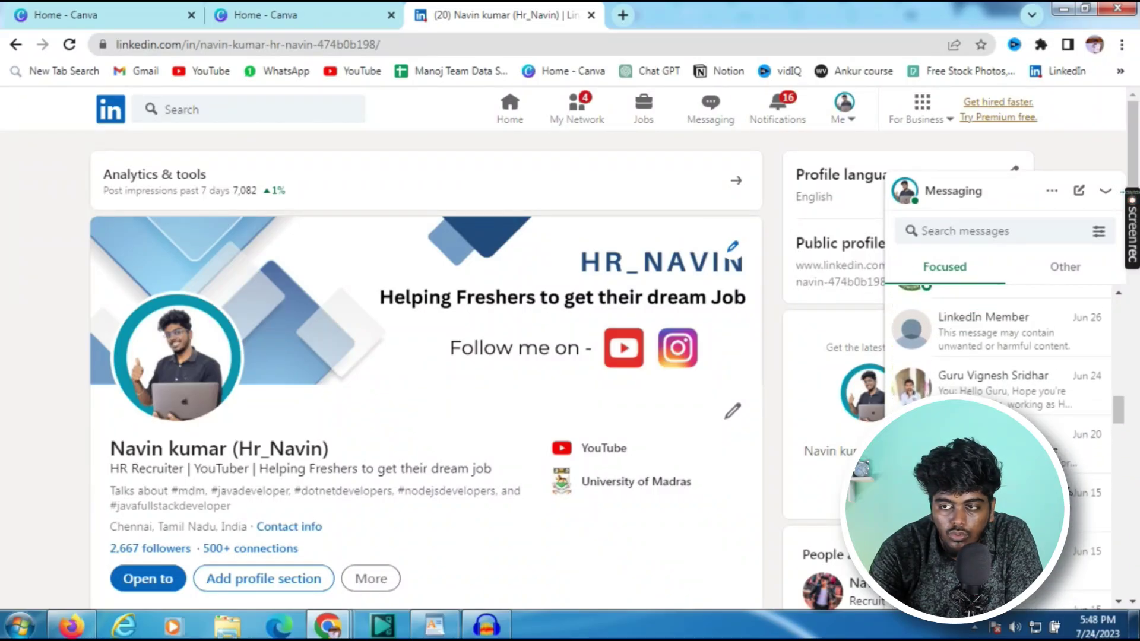
pyautogui.click(324, 19)
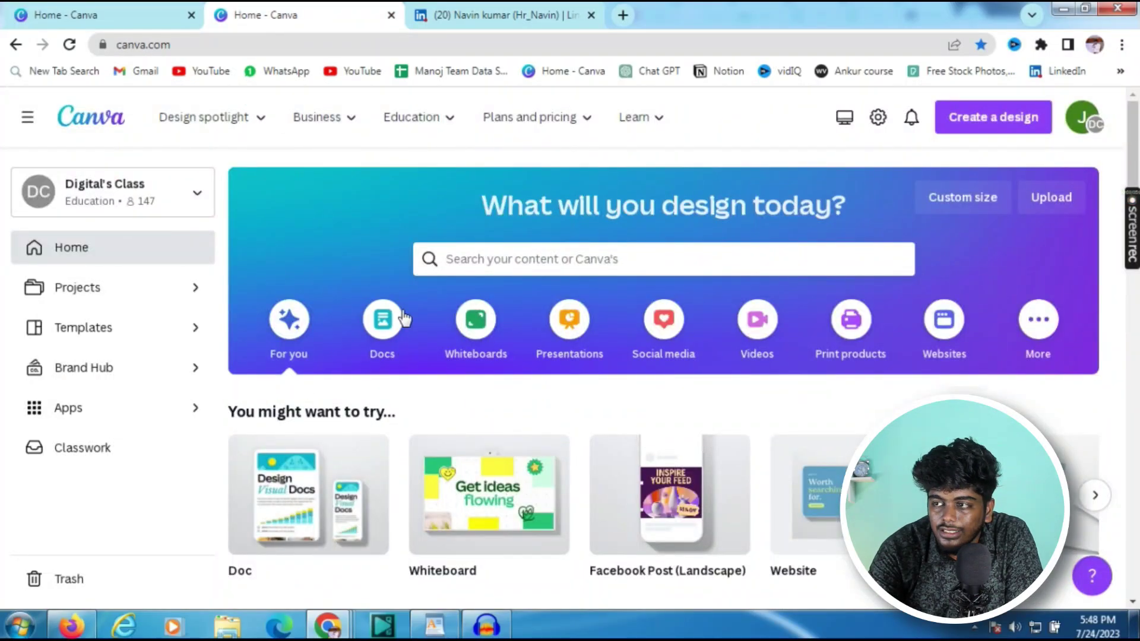
# Create a new blank Instagram Post from the Create a design list.
pyautogui.click(994, 125)
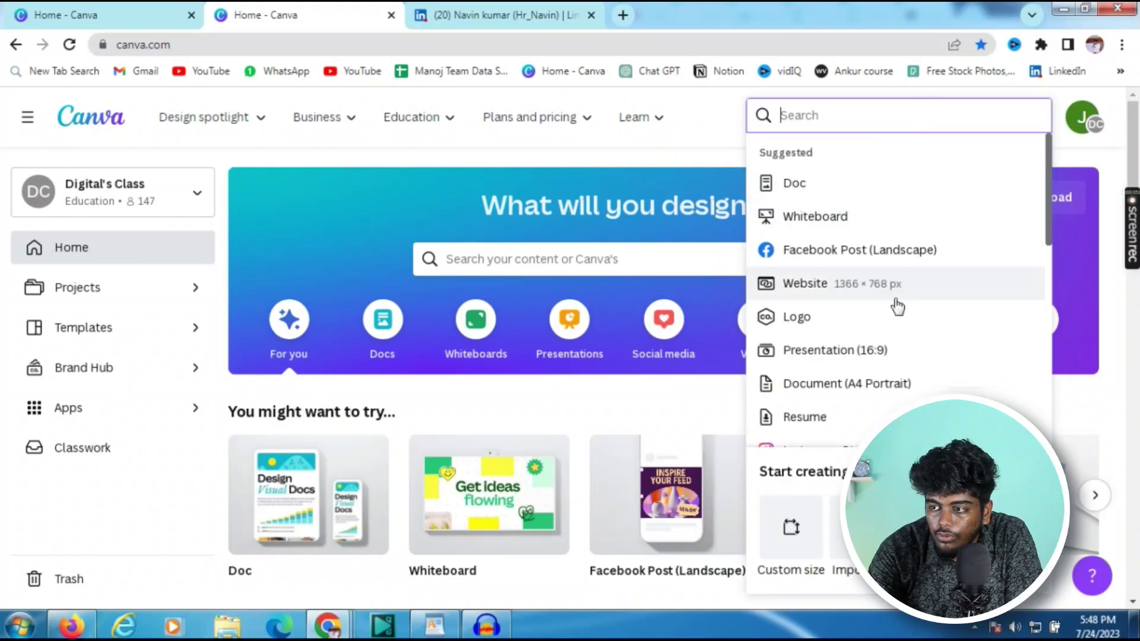
pyautogui.scroll(-4, 896, 306)
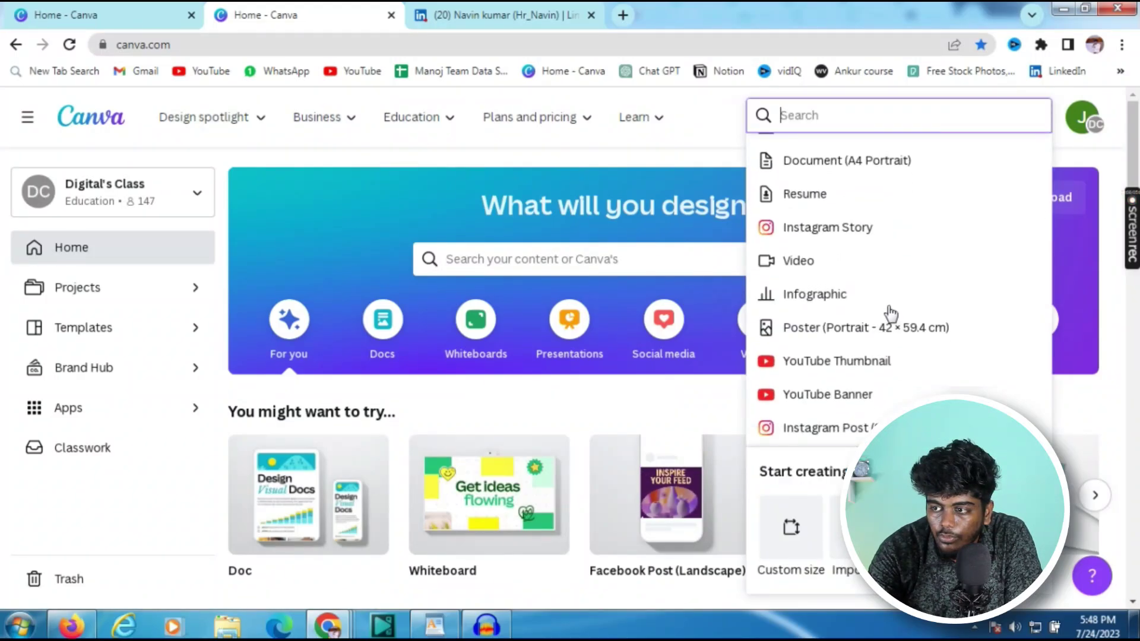
pyautogui.click(884, 420)
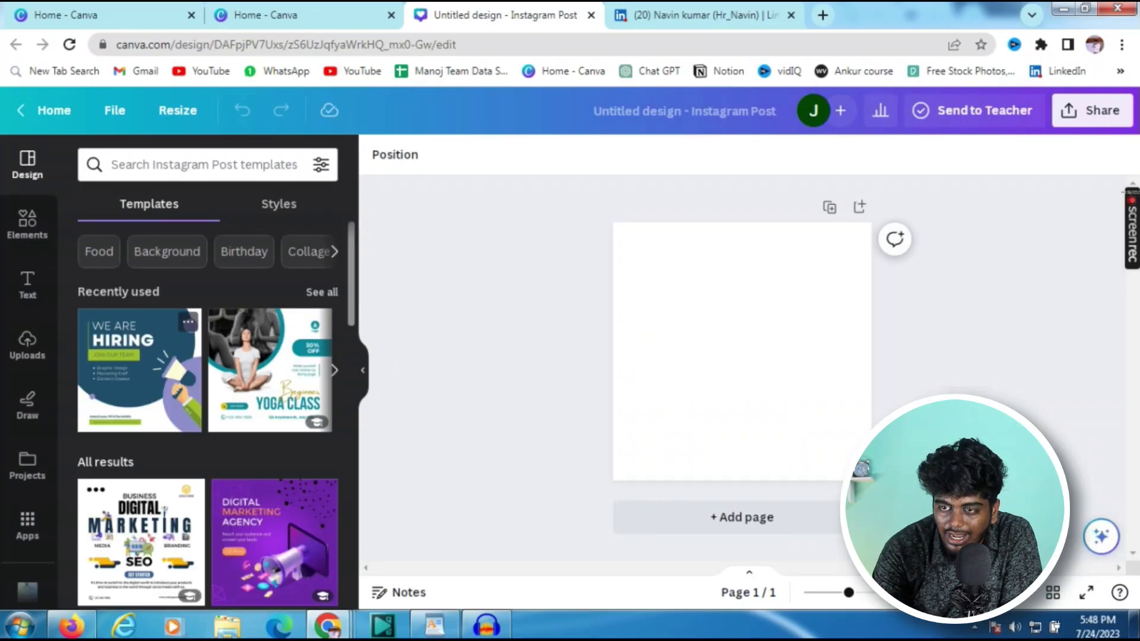
# Add the uploaded man-with-laptop photo to the Instagram post.
pyautogui.click(45, 227)
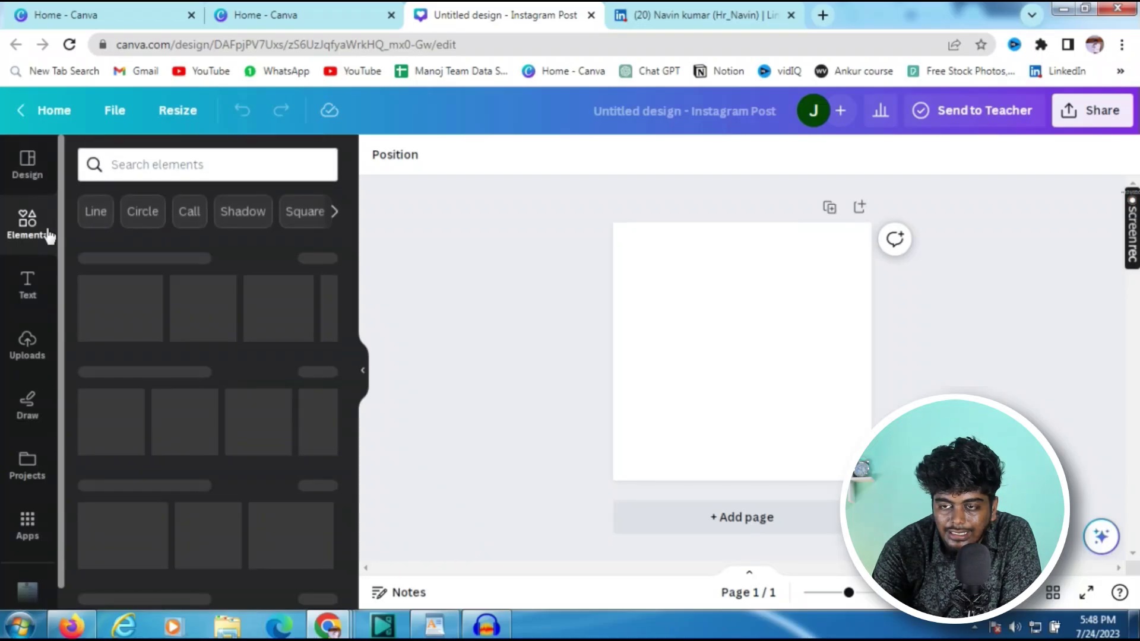
pyautogui.click(25, 342)
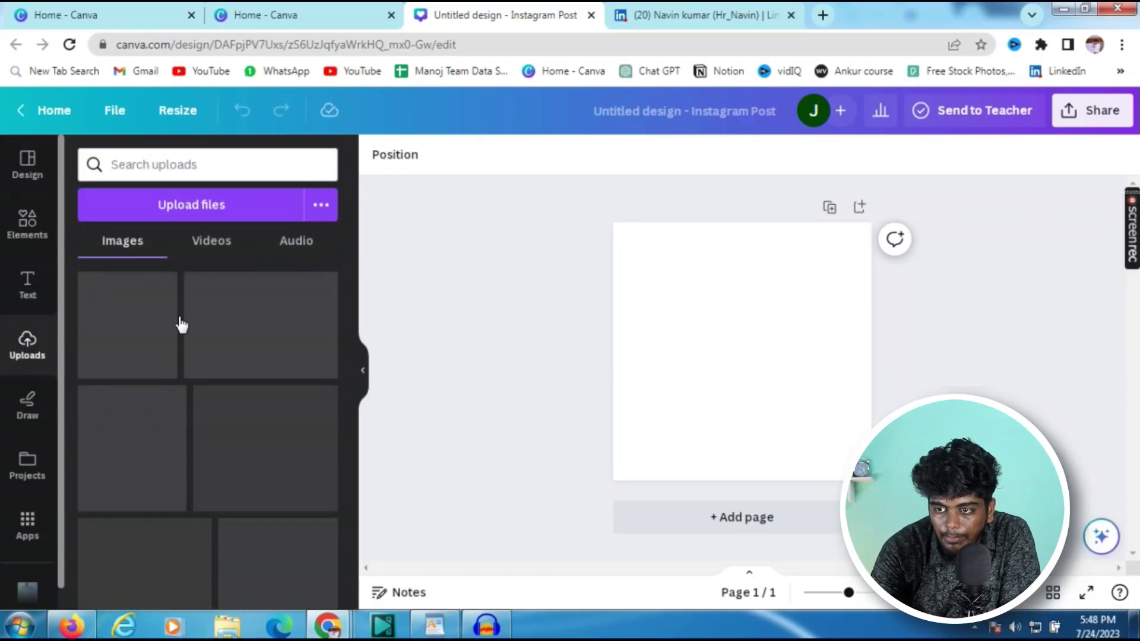
pyautogui.scroll(-10, 234, 489)
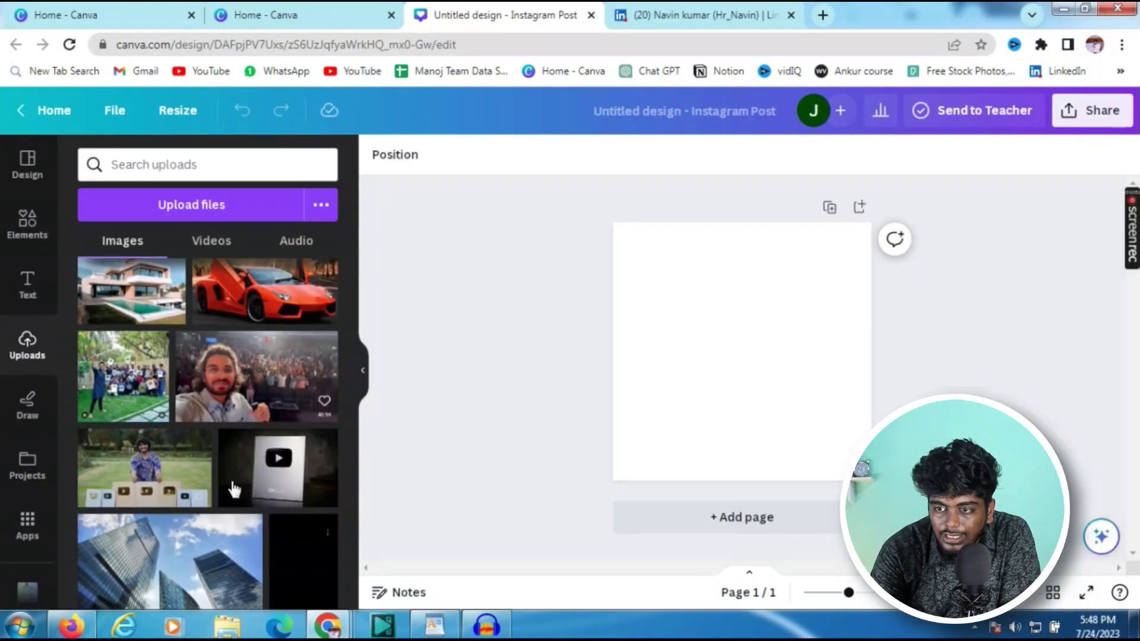
pyautogui.scroll(-10, 241, 495)
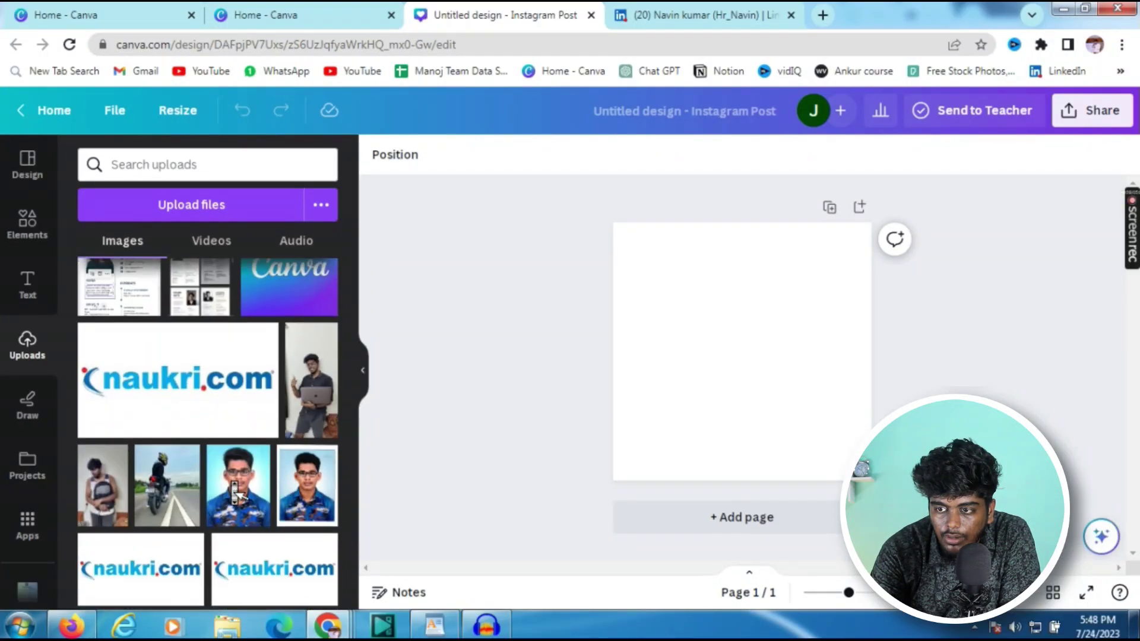
pyautogui.click(308, 328)
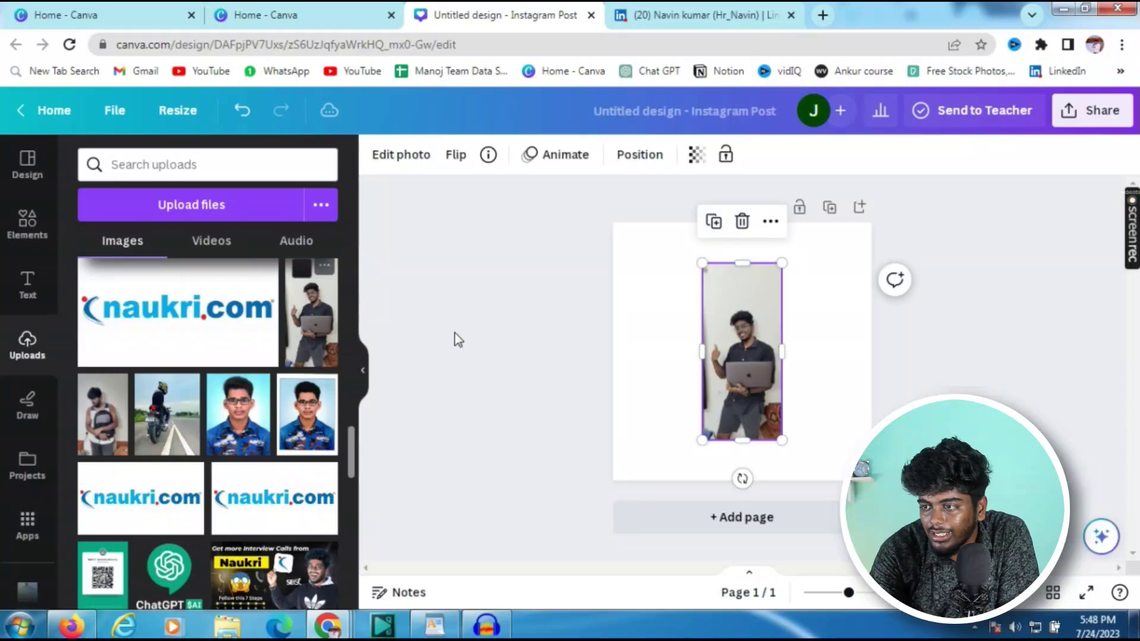
# Crop the photo's bottom edge upward and its top edge downward.
pyautogui.moveTo(849, 597); pyautogui.dragTo(874, 594)
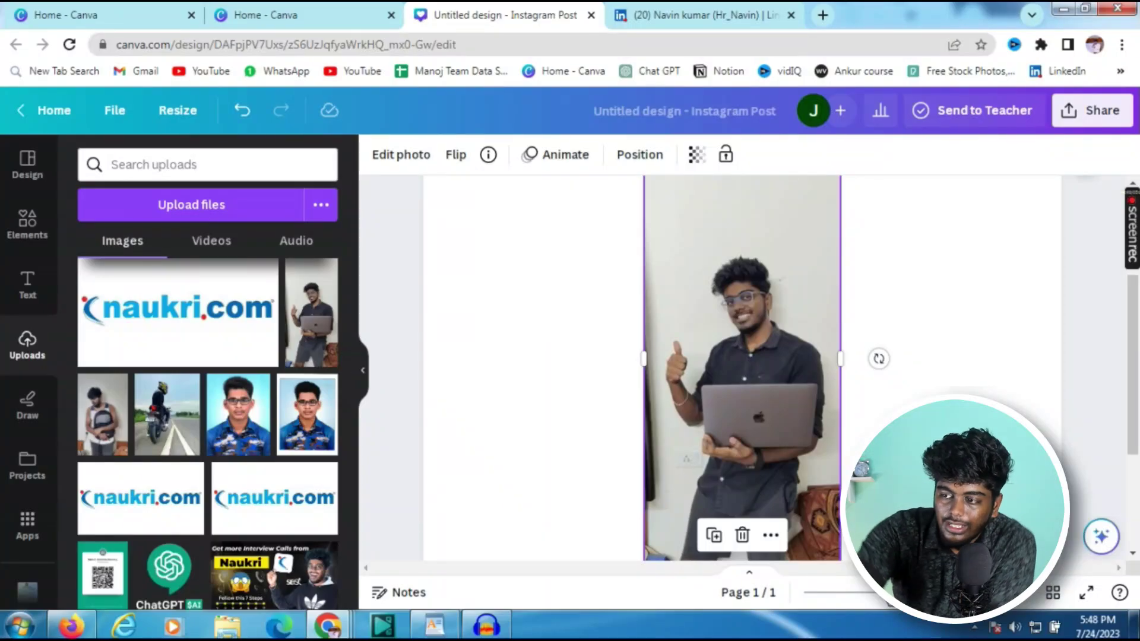
pyautogui.scroll(-1, 870, 423)
pyautogui.scroll(-2, 870, 423)
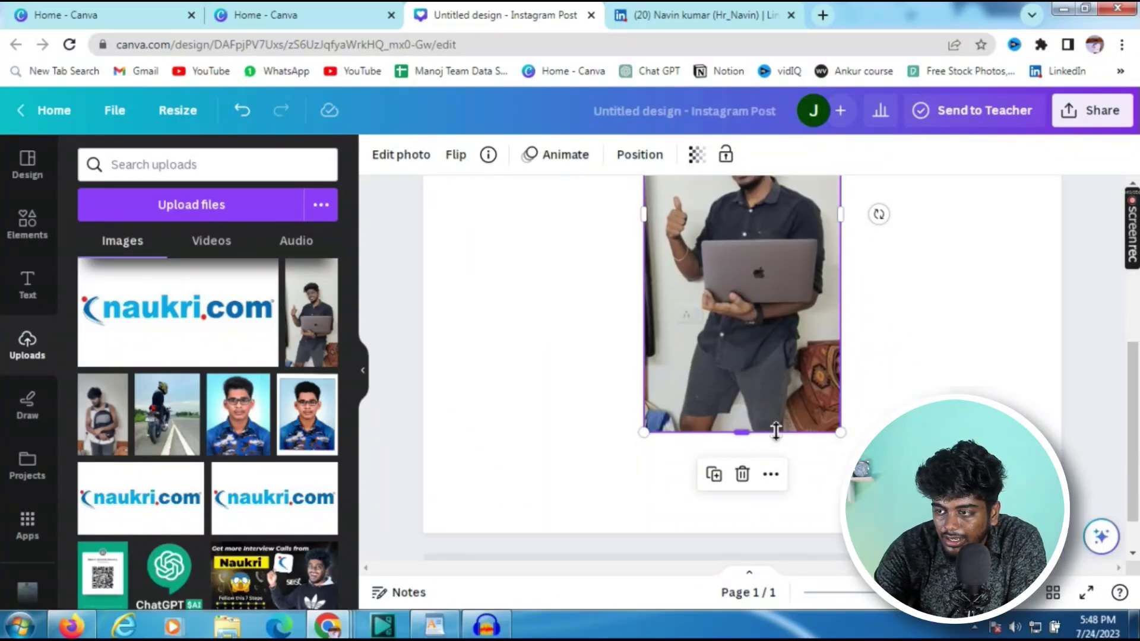
pyautogui.moveTo(754, 429); pyautogui.dragTo(772, 329)
pyautogui.scroll(3, 888, 402)
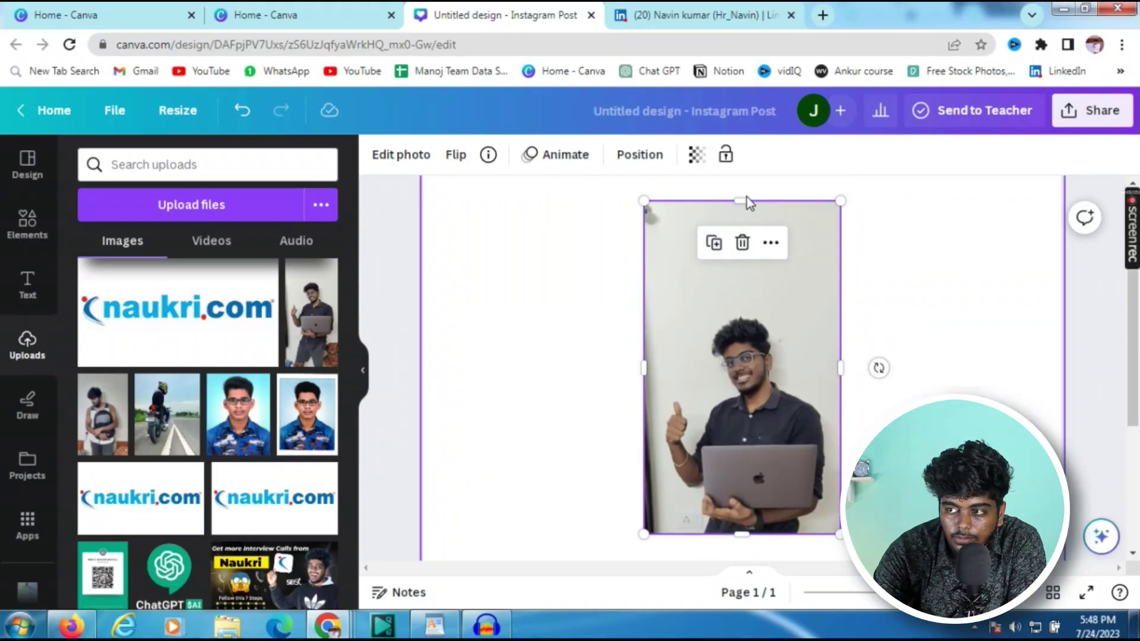
pyautogui.moveTo(742, 201); pyautogui.dragTo(743, 297)
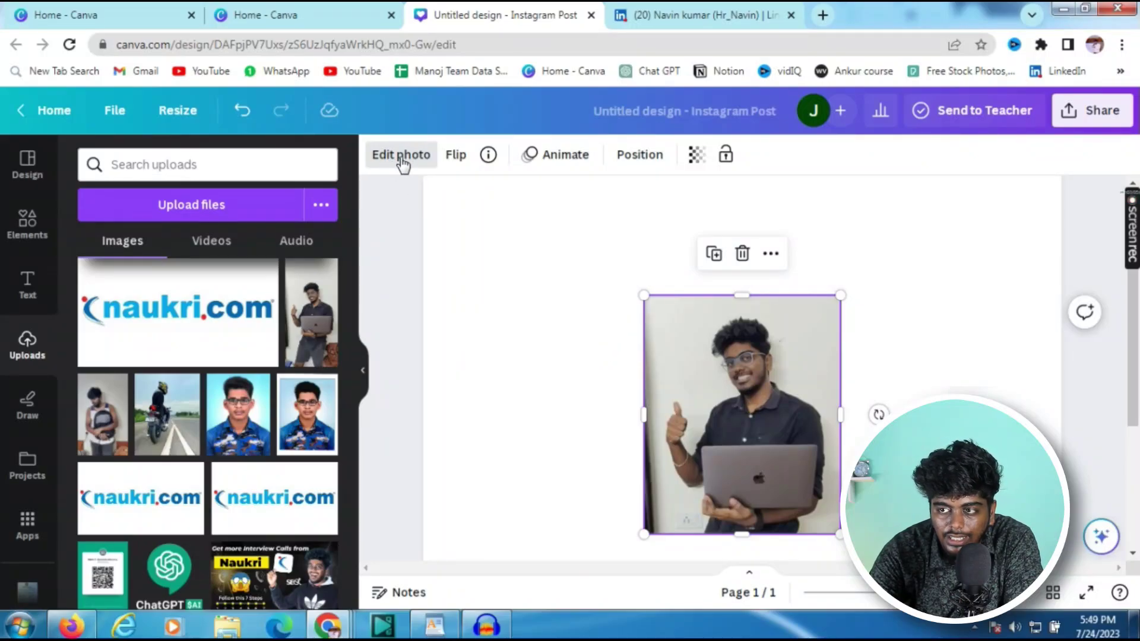
# Remove the photo's background with BG Remover, then move it up-left and enlarge it.
pyautogui.click(922, 343)
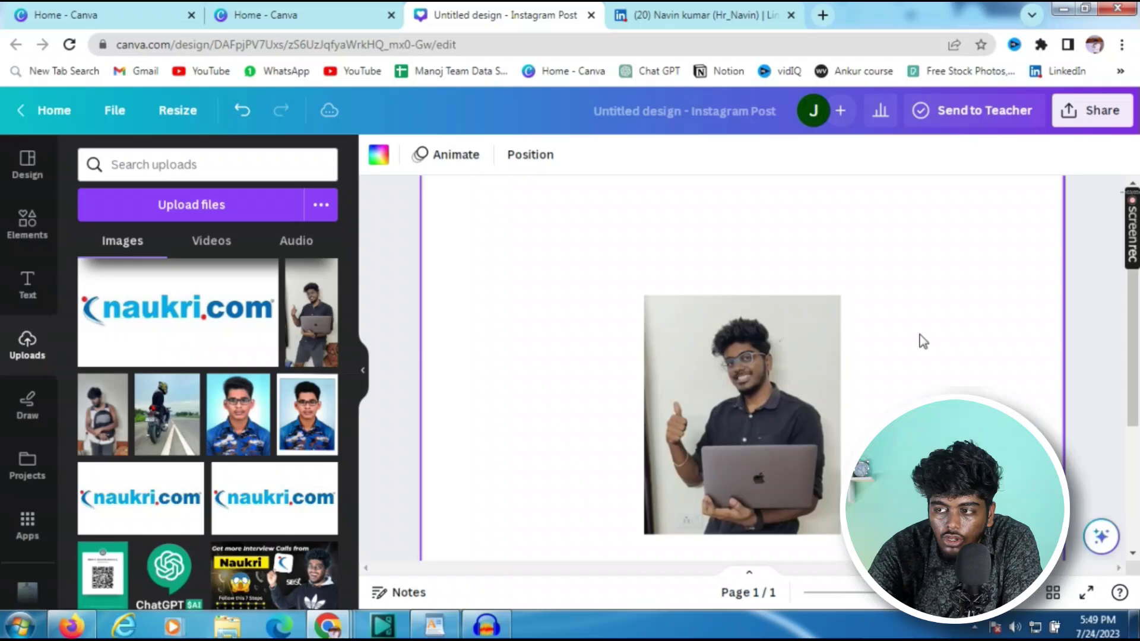
pyautogui.click(814, 356)
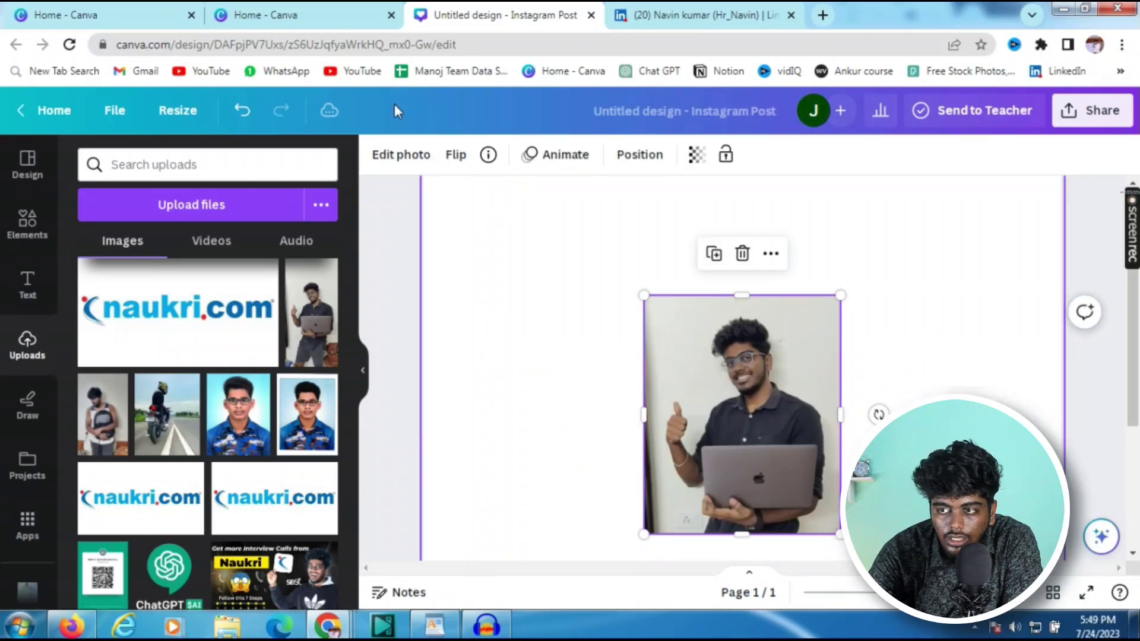
pyautogui.click(393, 163)
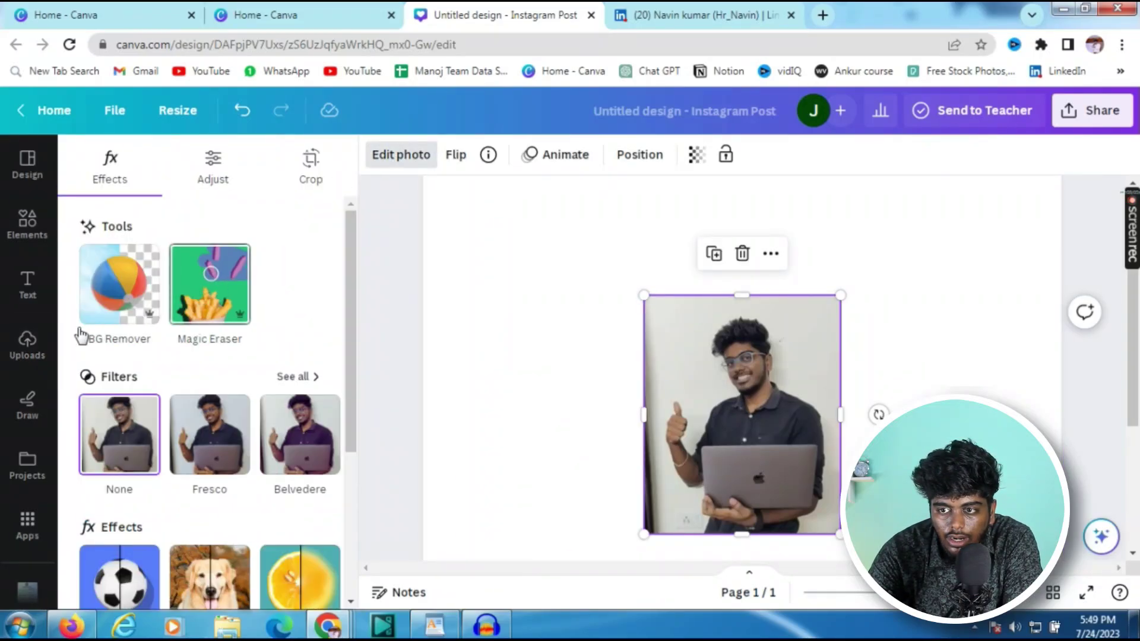
pyautogui.click(116, 282)
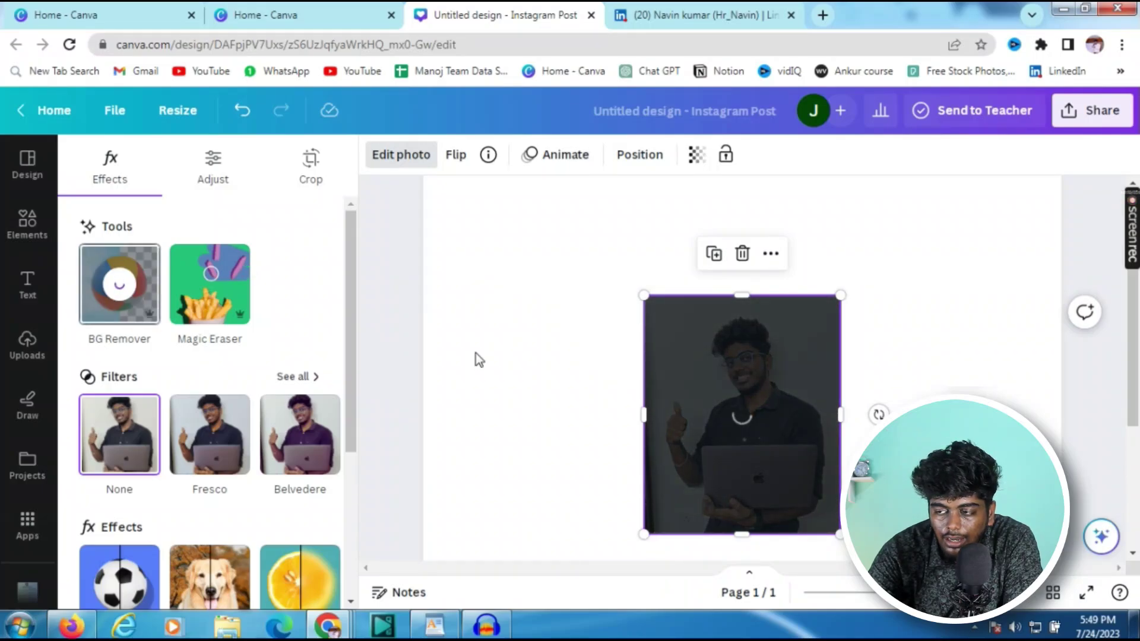
pyautogui.scroll(-2, 966, 373)
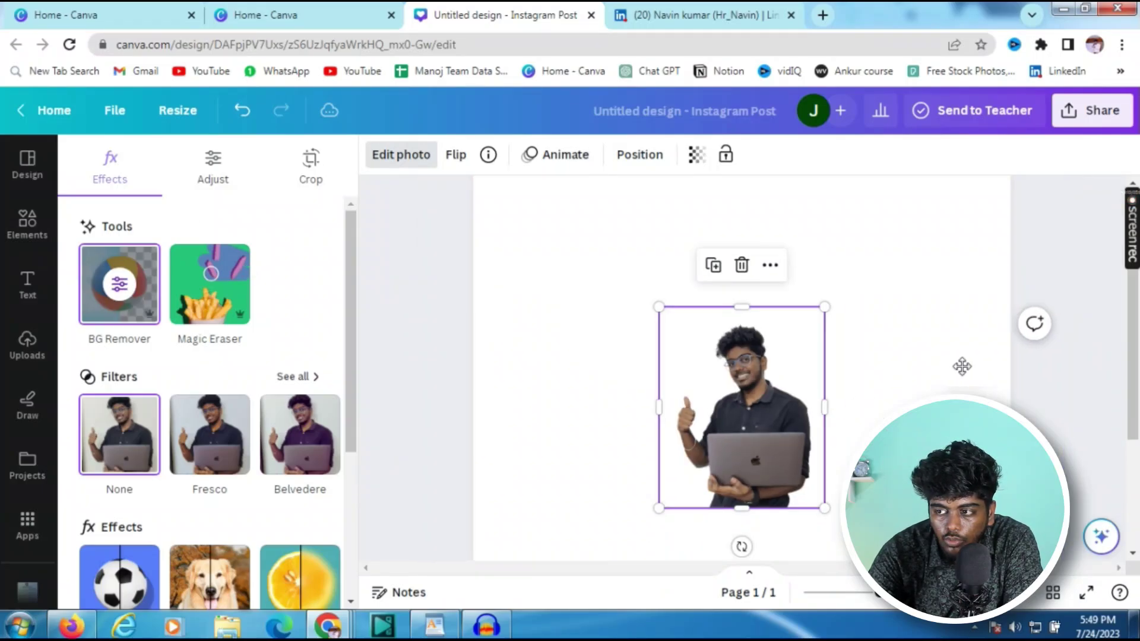
pyautogui.moveTo(745, 345); pyautogui.dragTo(688, 279)
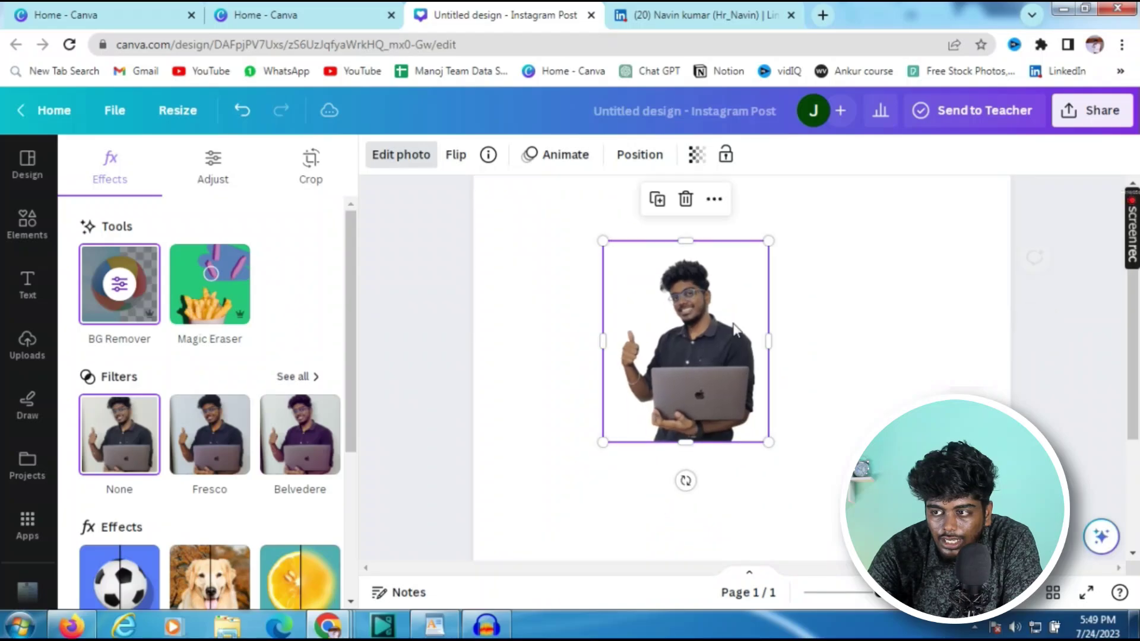
pyautogui.moveTo(768, 442); pyautogui.dragTo(866, 561)
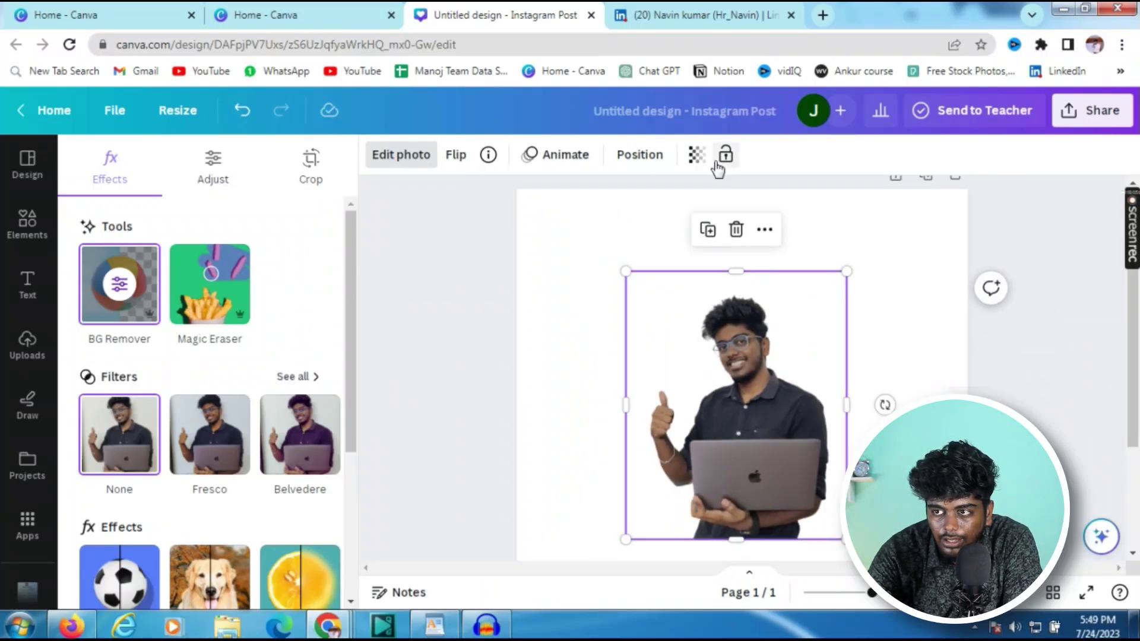
# Compare against the LinkedIn profile photo and return to the Instagram post.
pyautogui.click(700, 14)
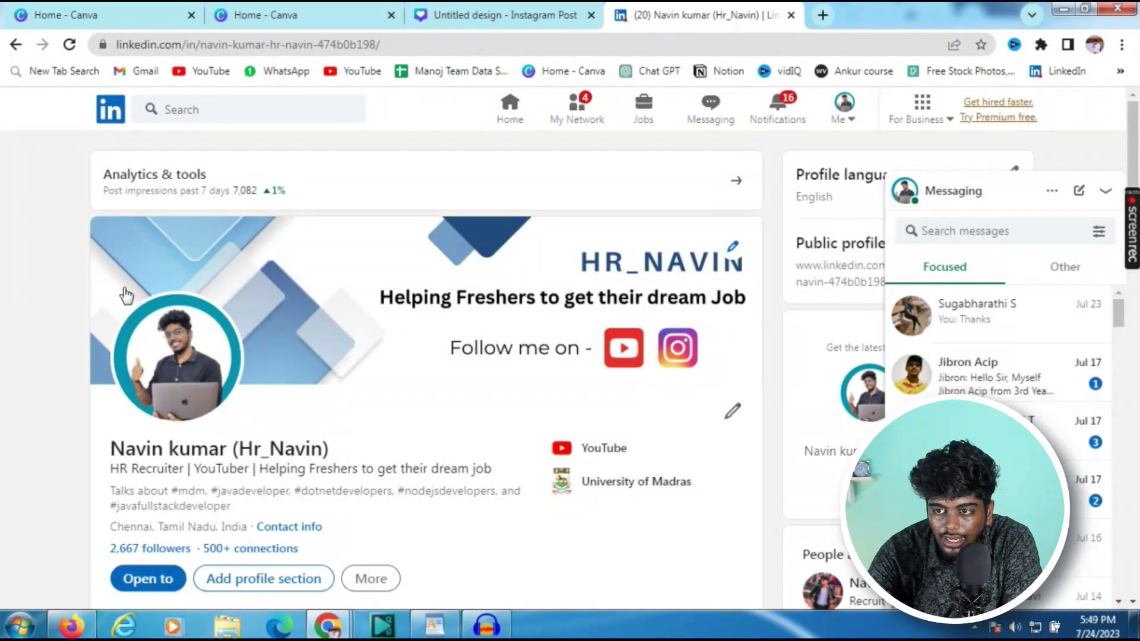
pyautogui.click(182, 378)
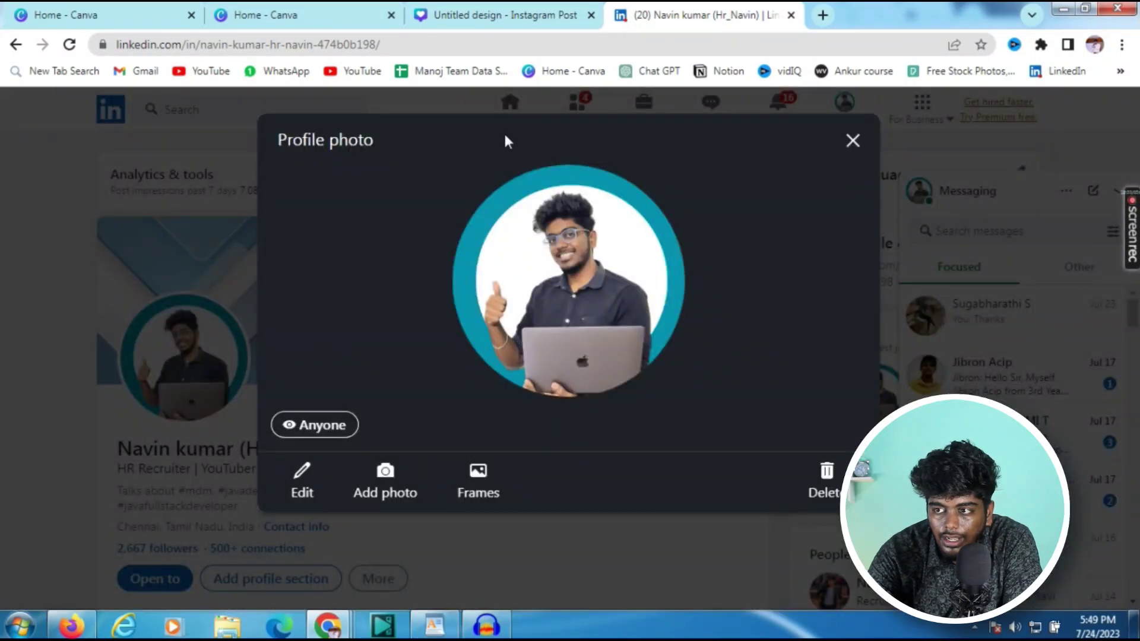
pyautogui.click(510, 15)
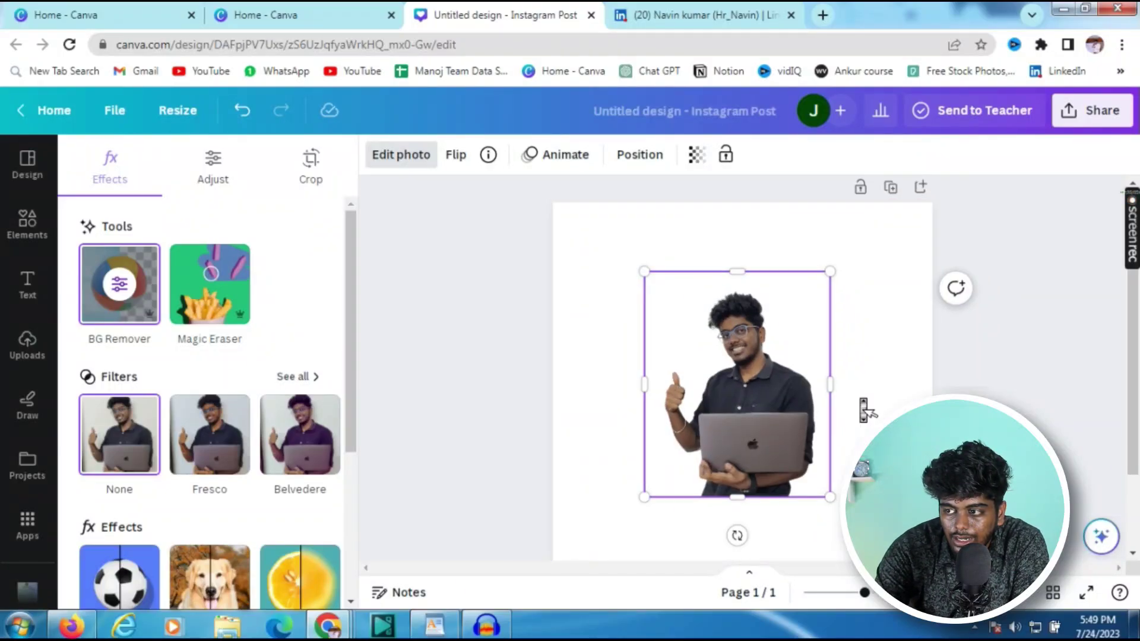
# Set the page background to violet after trying red, and enlarge the person's photo.
pyautogui.scroll(-2, 867, 333)
pyautogui.moveTo(730, 310); pyautogui.dragTo(731, 381)
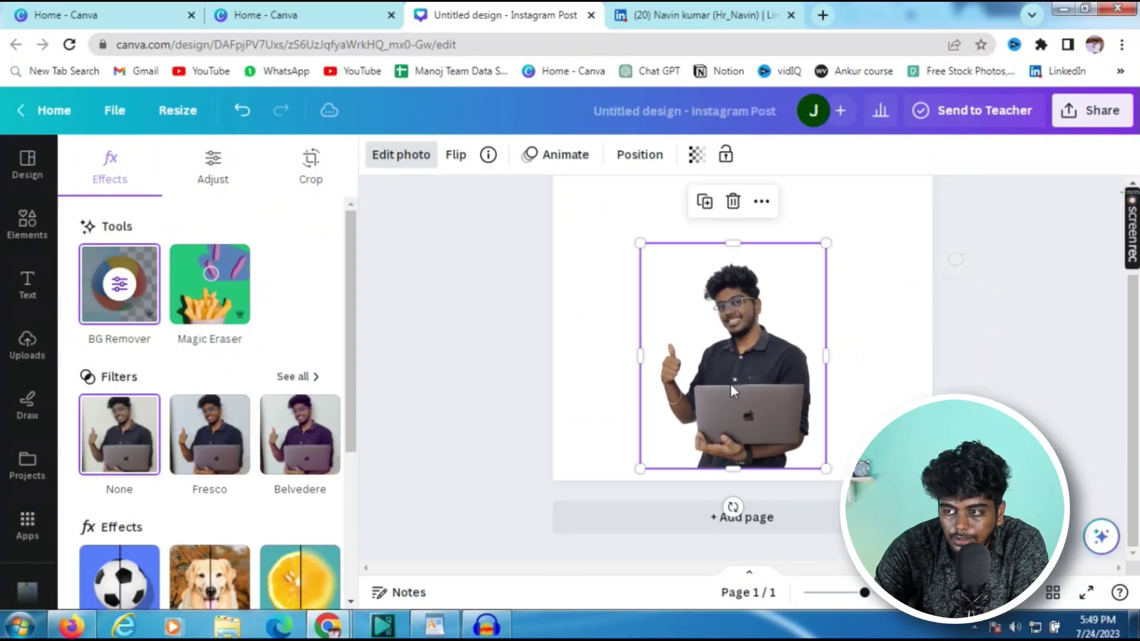
pyautogui.click(596, 332)
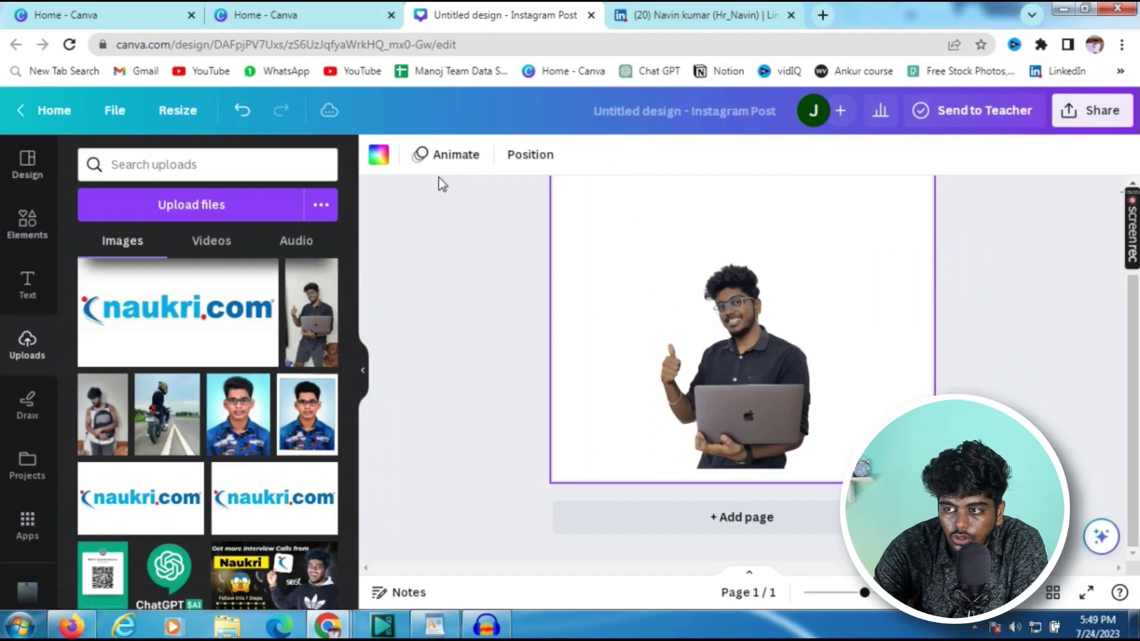
pyautogui.click(379, 155)
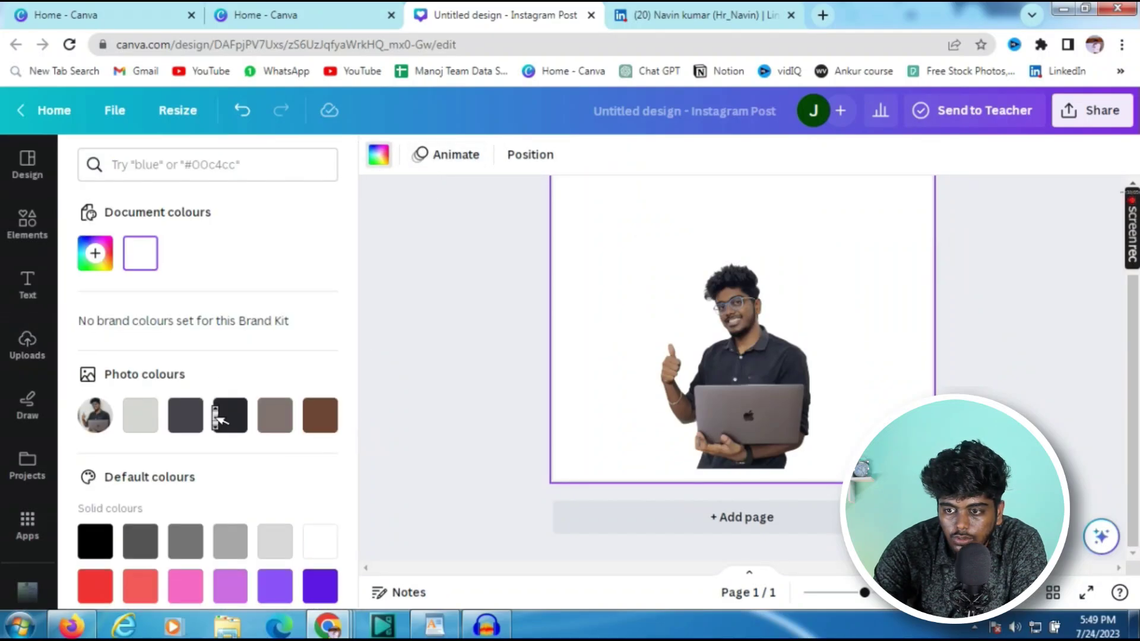
pyautogui.scroll(-2, 214, 398)
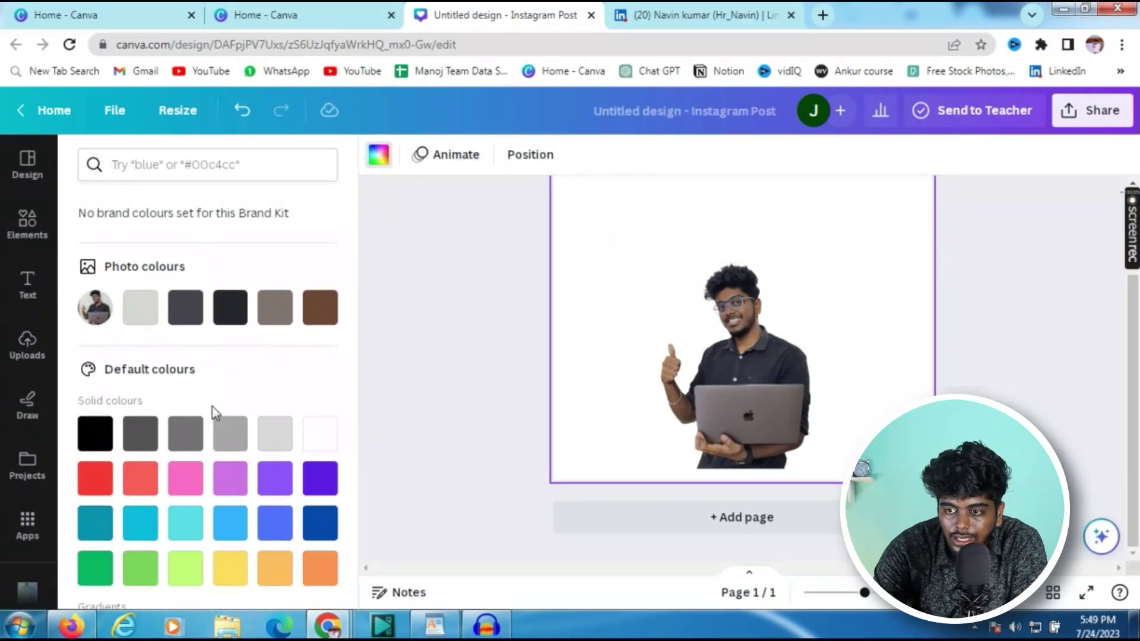
pyautogui.click(95, 466)
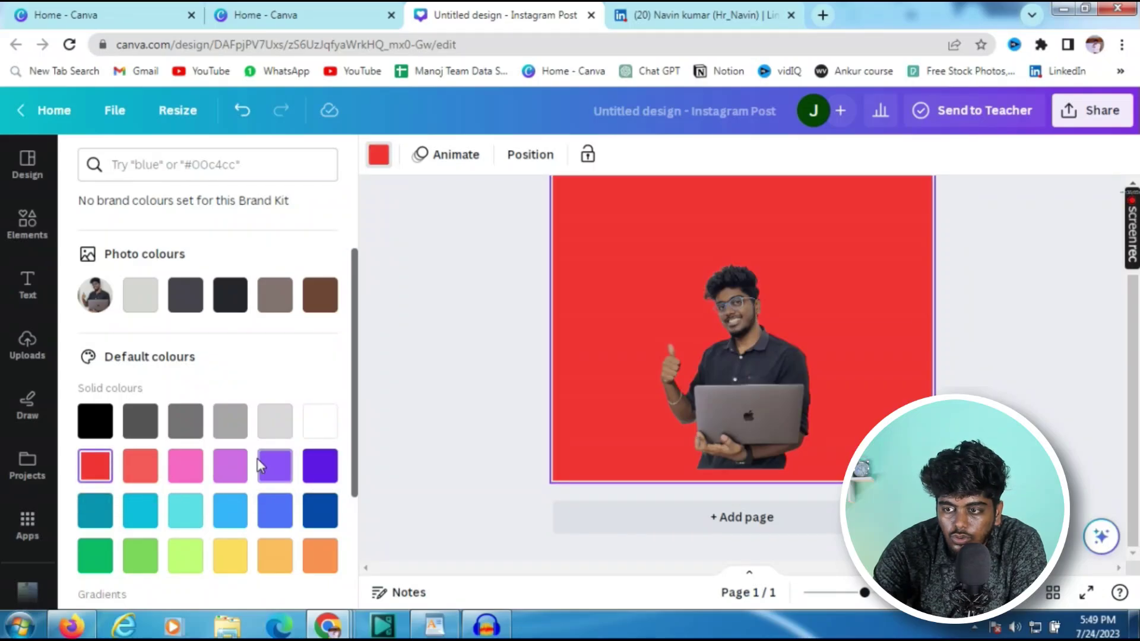
pyautogui.click(272, 472)
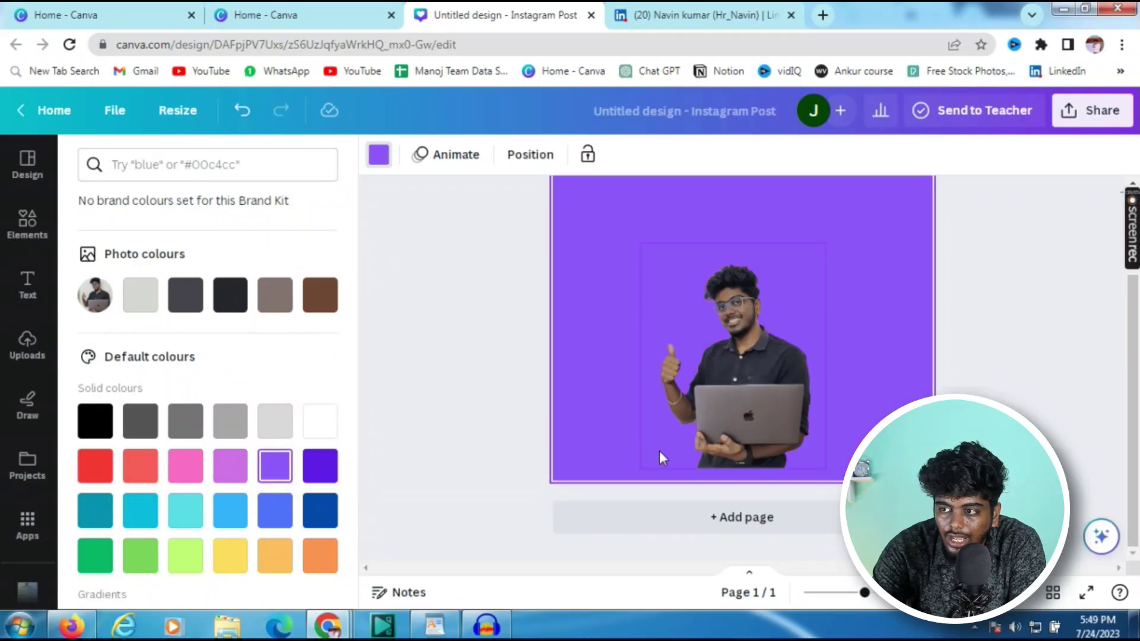
pyautogui.click(715, 436)
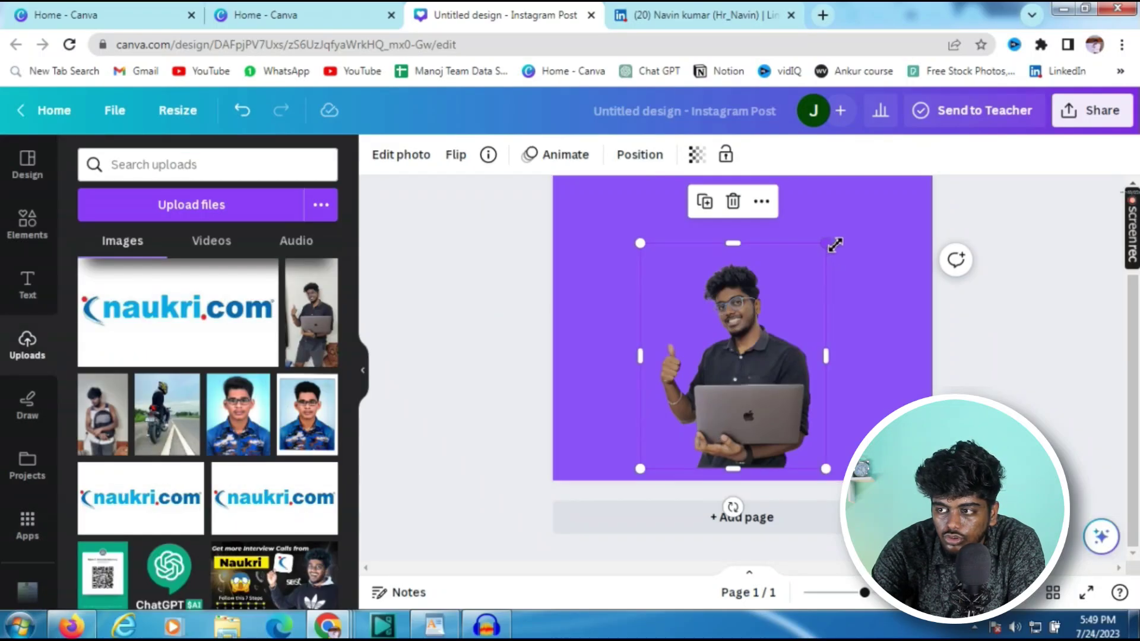
pyautogui.moveTo(835, 244); pyautogui.dragTo(897, 161)
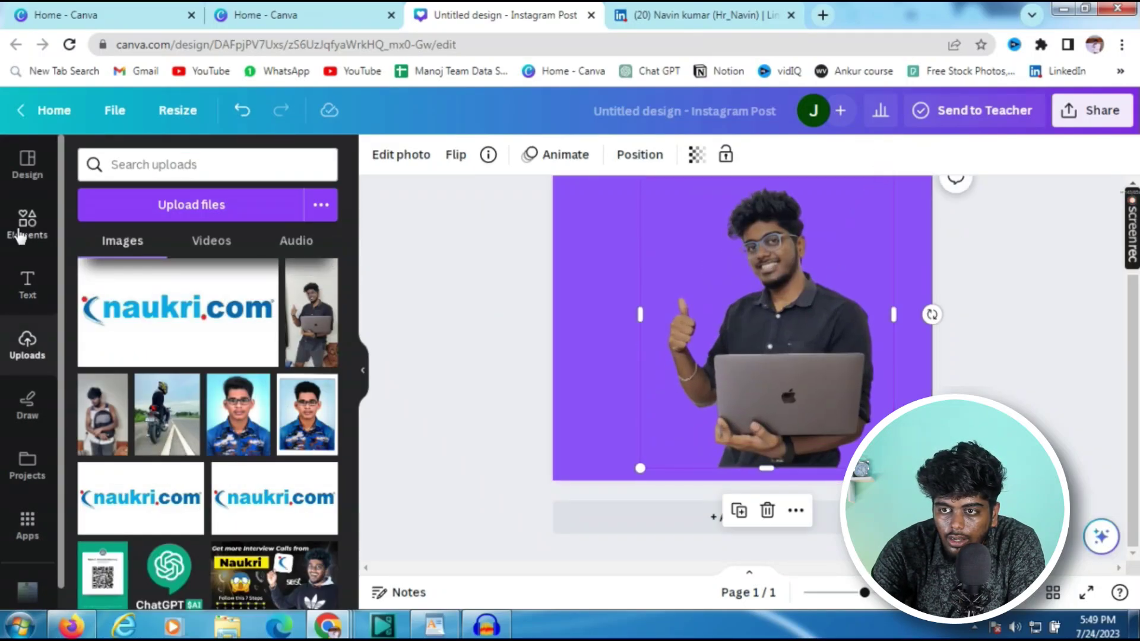
# Add a circle shape from Elements, colour it white and enlarge it.
pyautogui.click(21, 237)
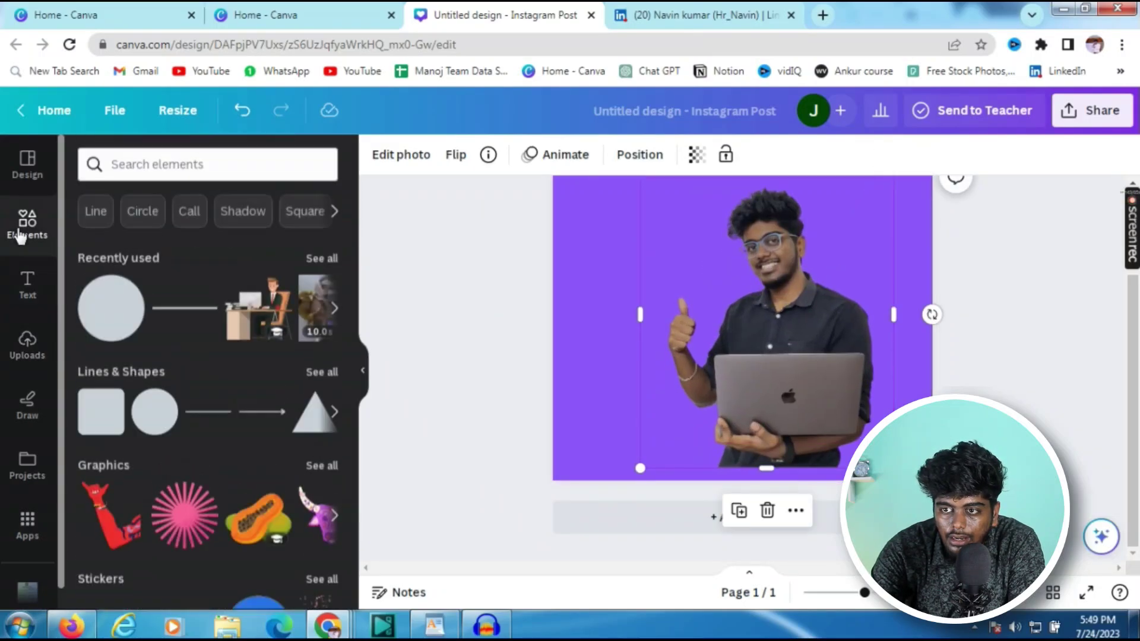
pyautogui.click(108, 334)
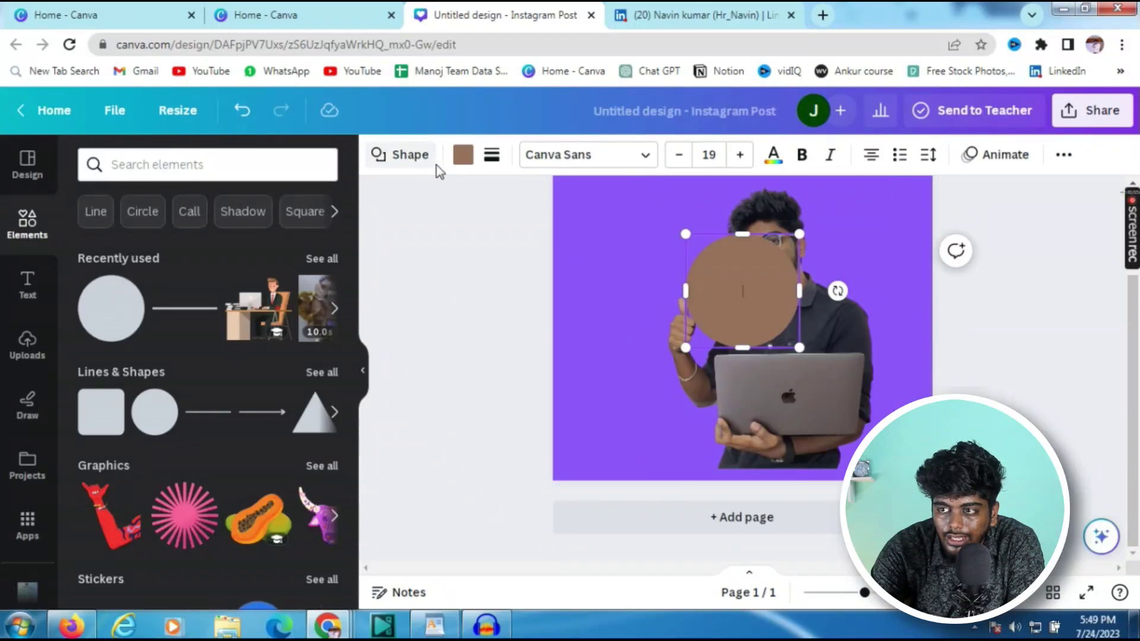
pyautogui.click(461, 164)
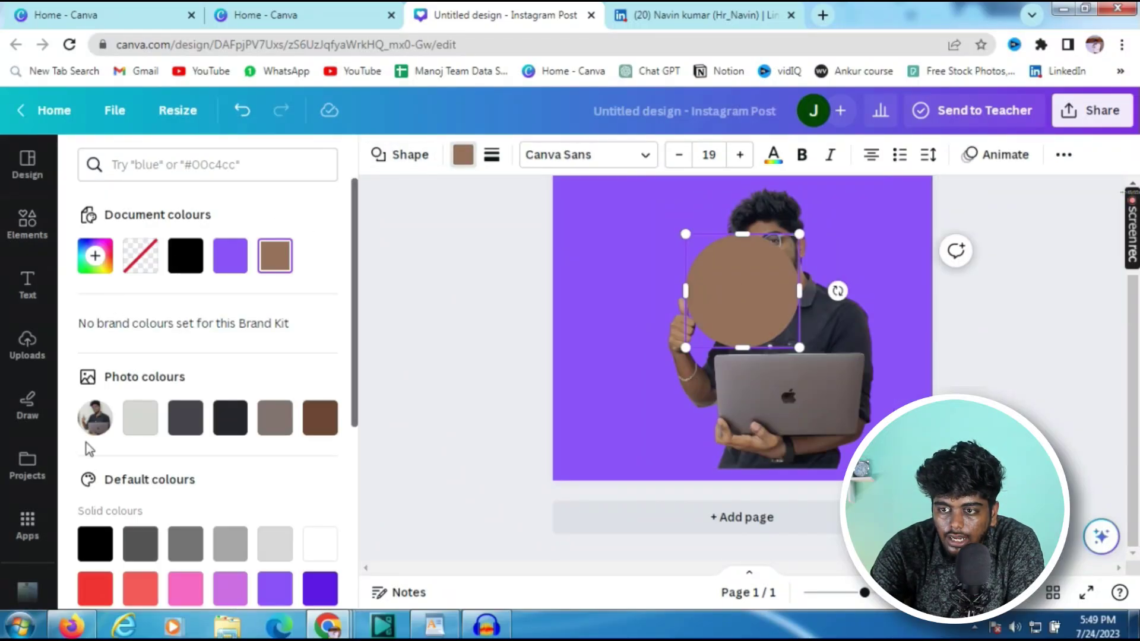
pyautogui.click(320, 544)
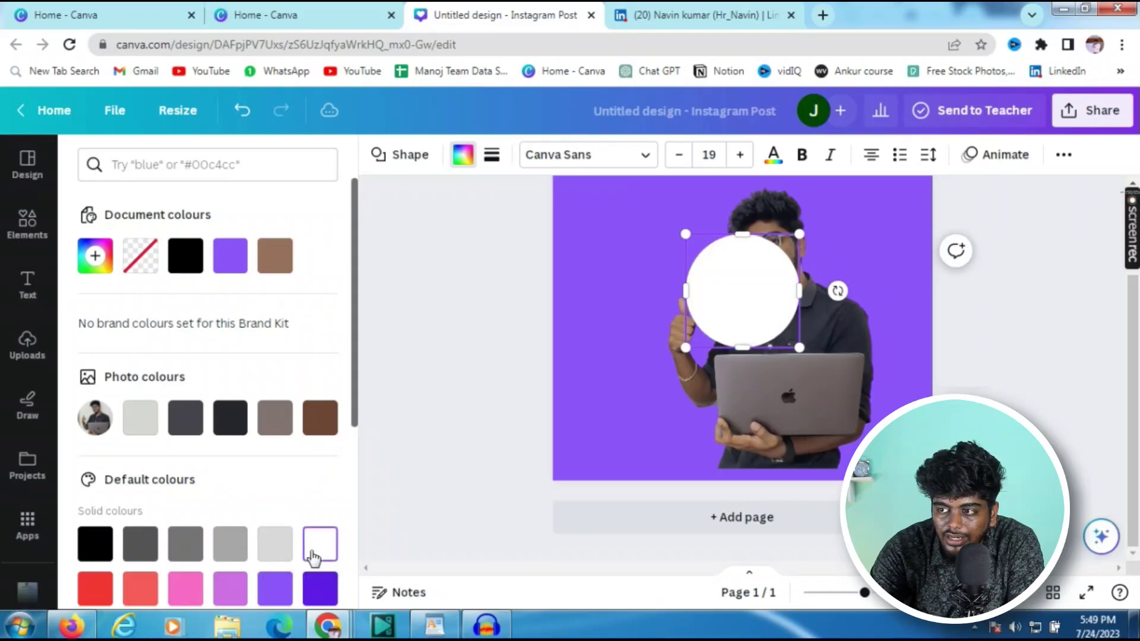
pyautogui.moveTo(684, 353); pyautogui.dragTo(559, 477)
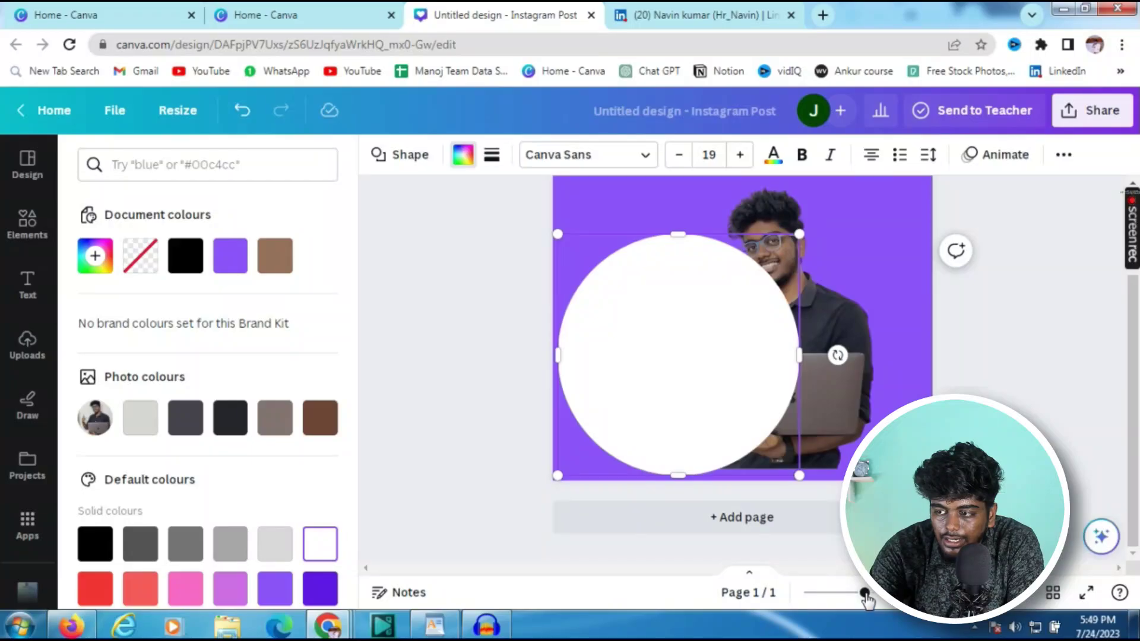
# Enlarge and centre the white circle, layering it behind the person's photo.
pyautogui.moveTo(865, 595); pyautogui.dragTo(854, 594)
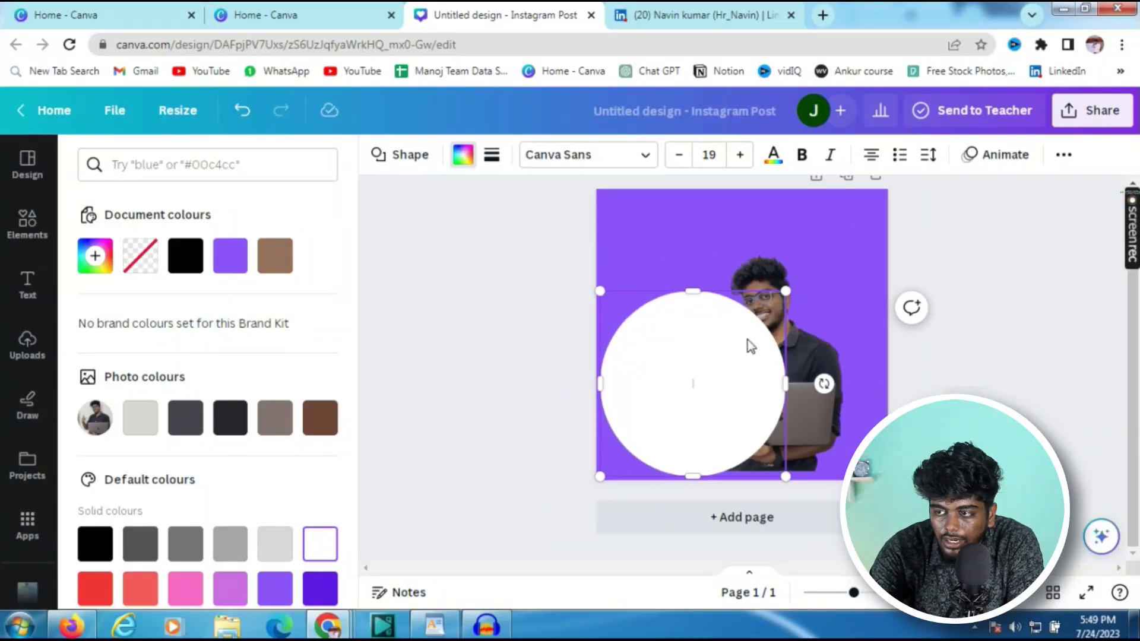
pyautogui.click(1053, 377)
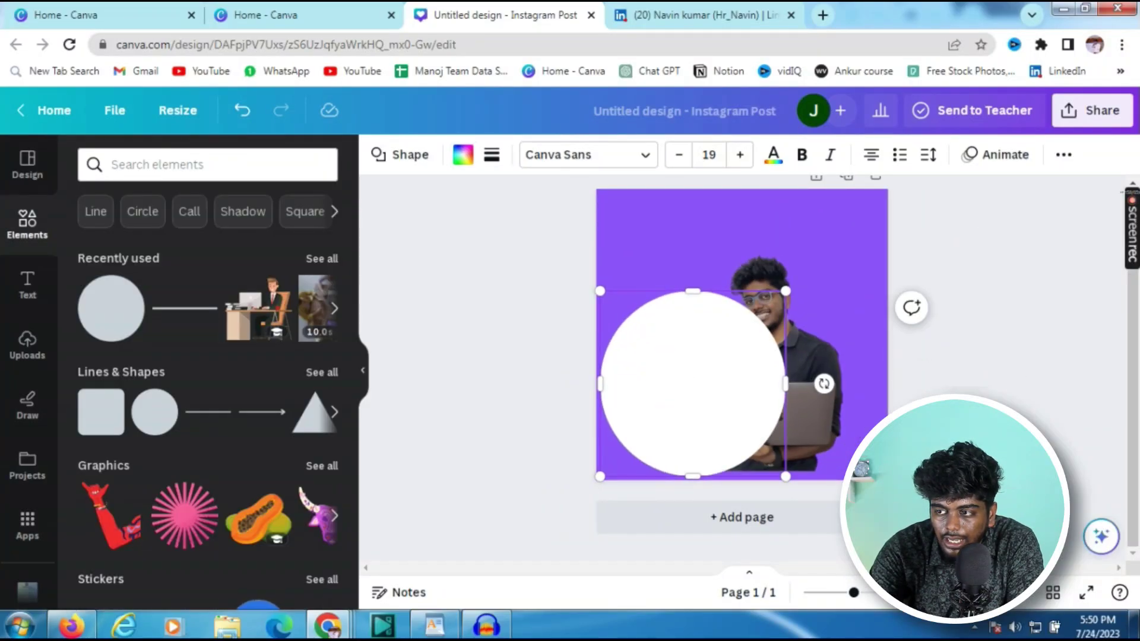
pyautogui.moveTo(664, 364); pyautogui.dragTo(711, 345)
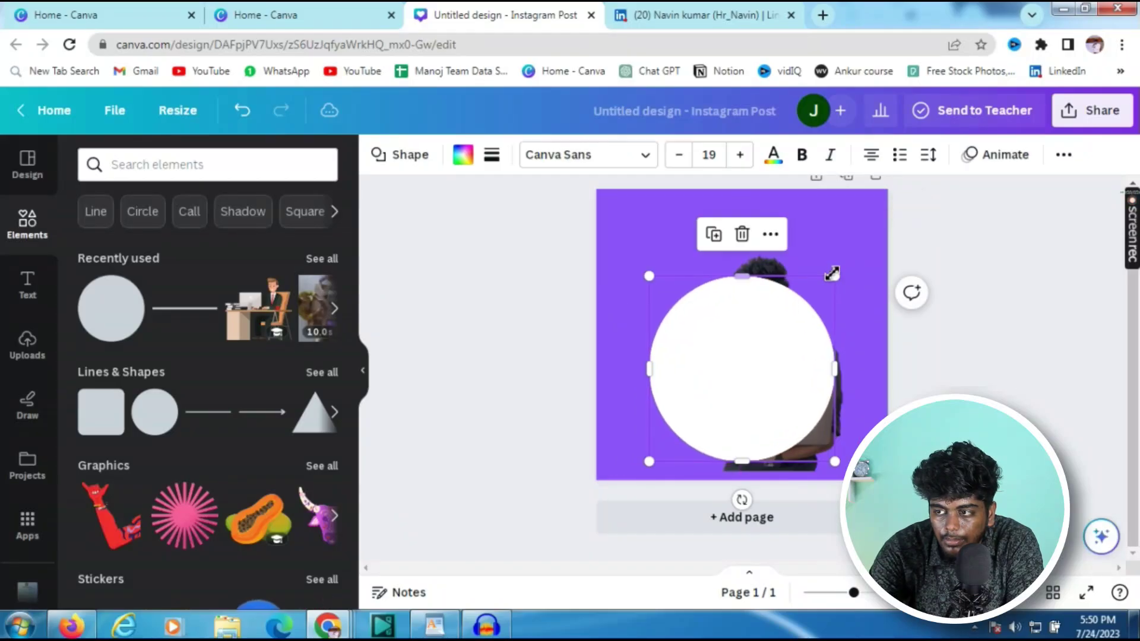
pyautogui.moveTo(881, 193); pyautogui.dragTo(901, 211)
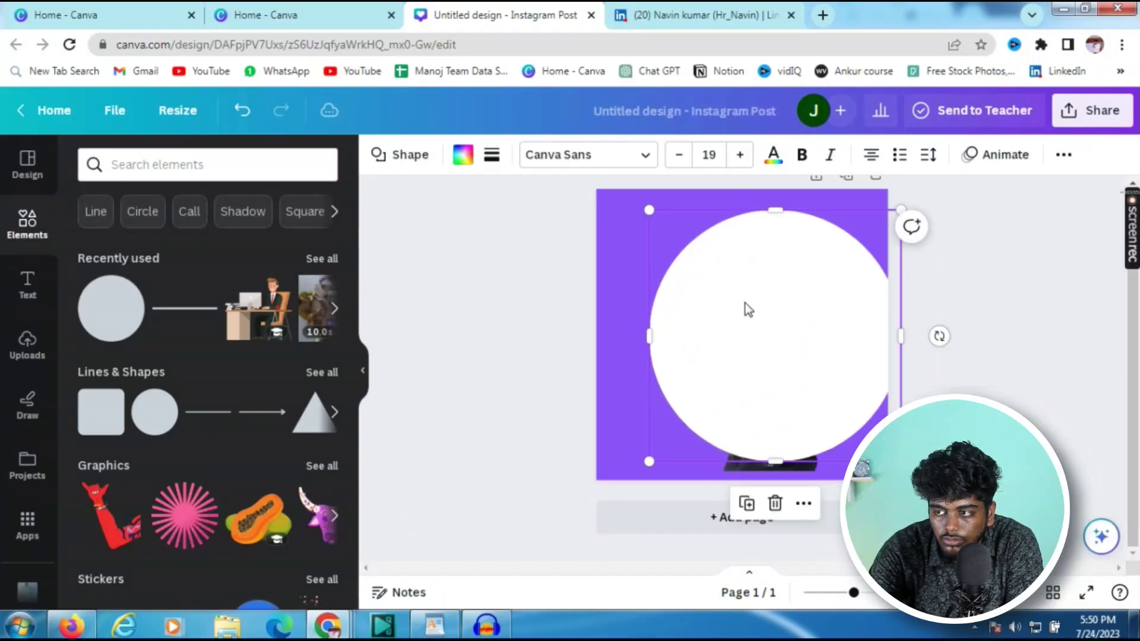
pyautogui.moveTo(733, 309); pyautogui.dragTo(715, 308)
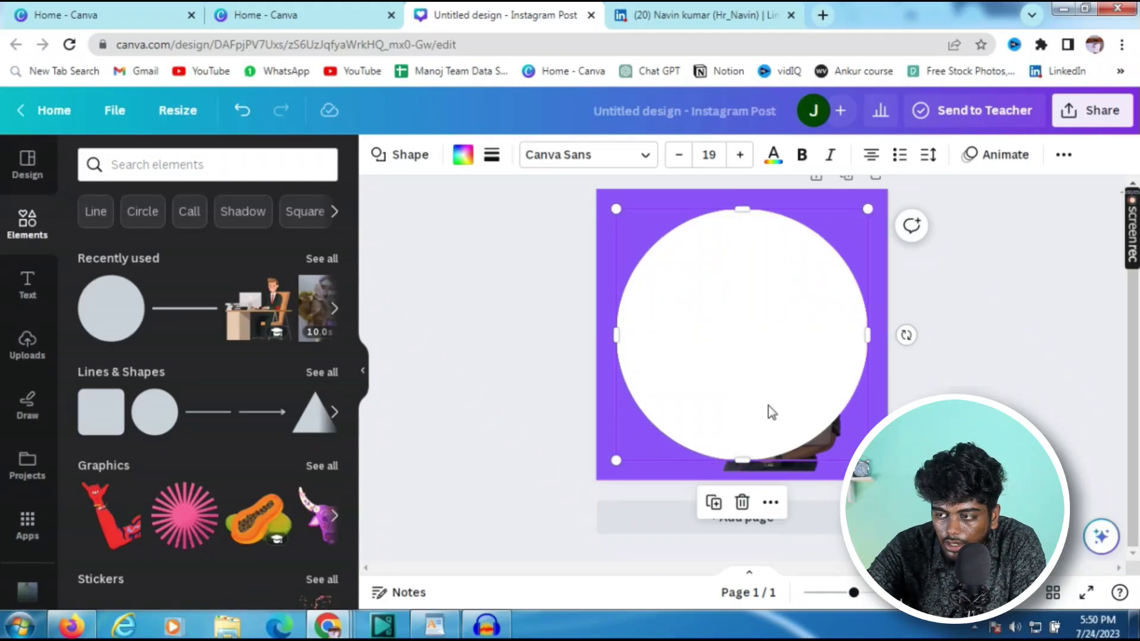
pyautogui.hotkey('ctrl', '[')
pyautogui.moveTo(769, 405)
pyautogui.mouseDown()
pyautogui.moveTo(750, 418)
pyautogui.moveTo(770, 409)
pyautogui.mouseUp()
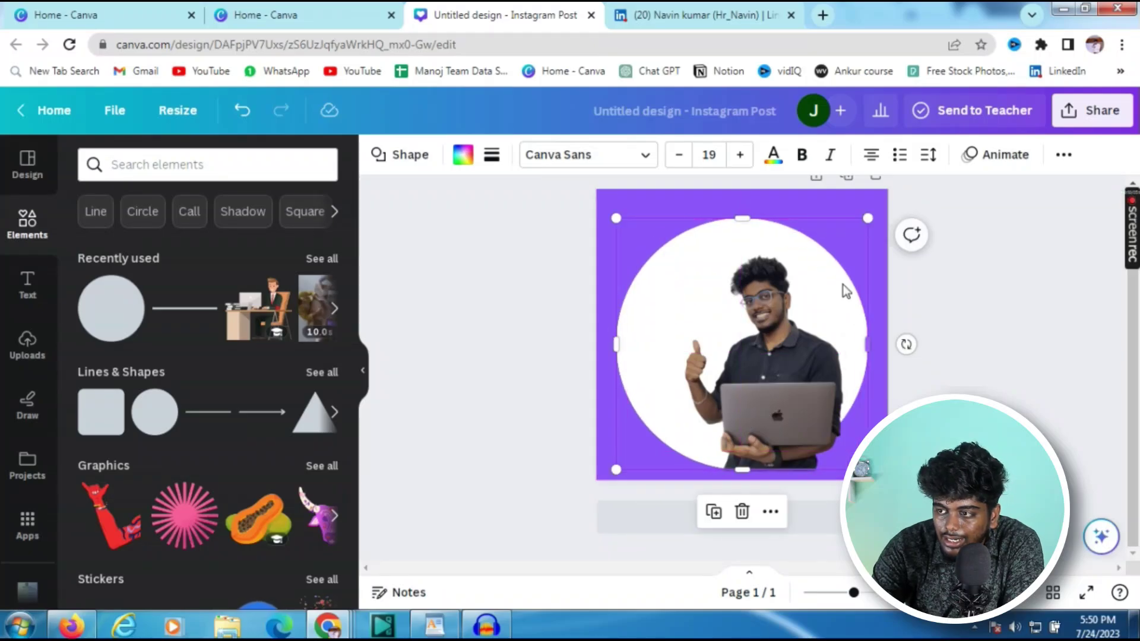
# Bring the circle one layer forward, then send it backward behind the photo.
pyautogui.click(770, 512)
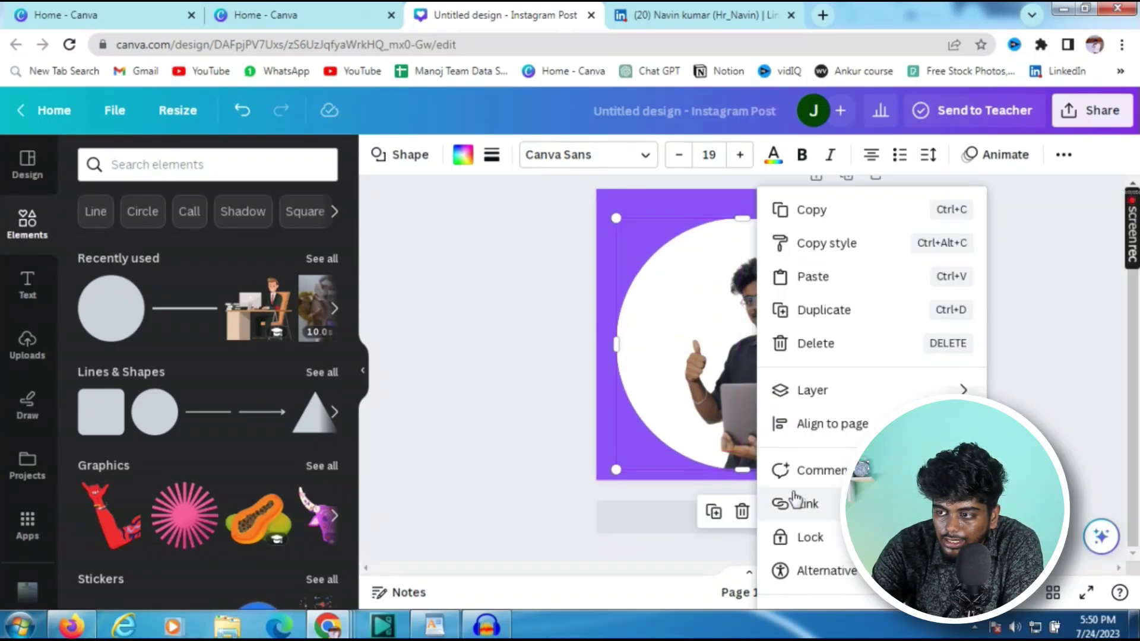
pyautogui.moveTo(861, 410)
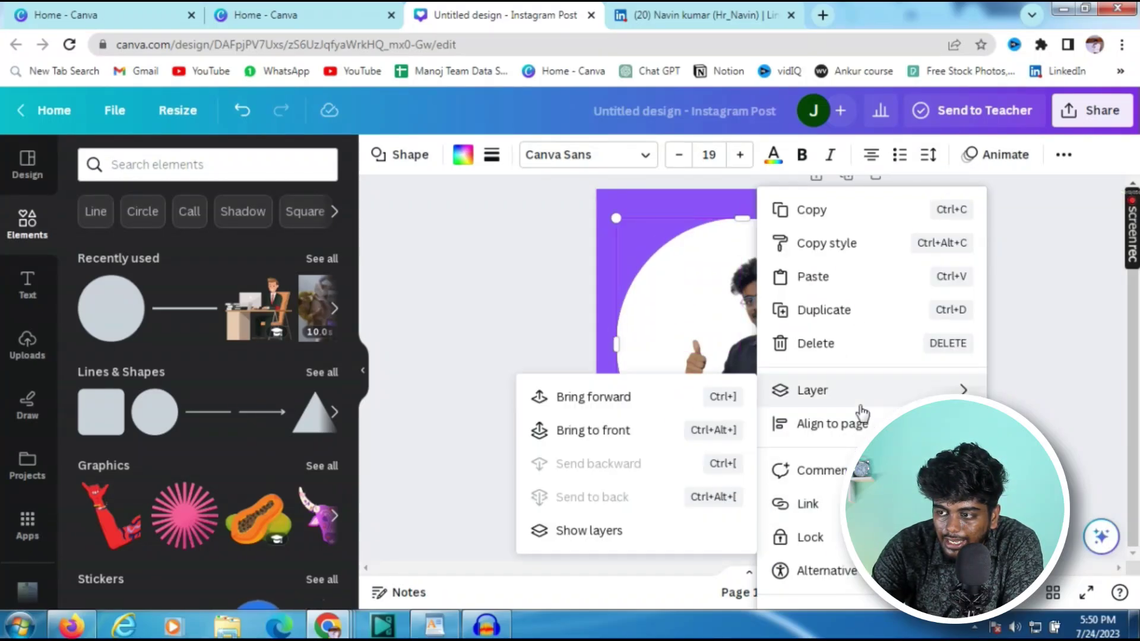
pyautogui.click(629, 398)
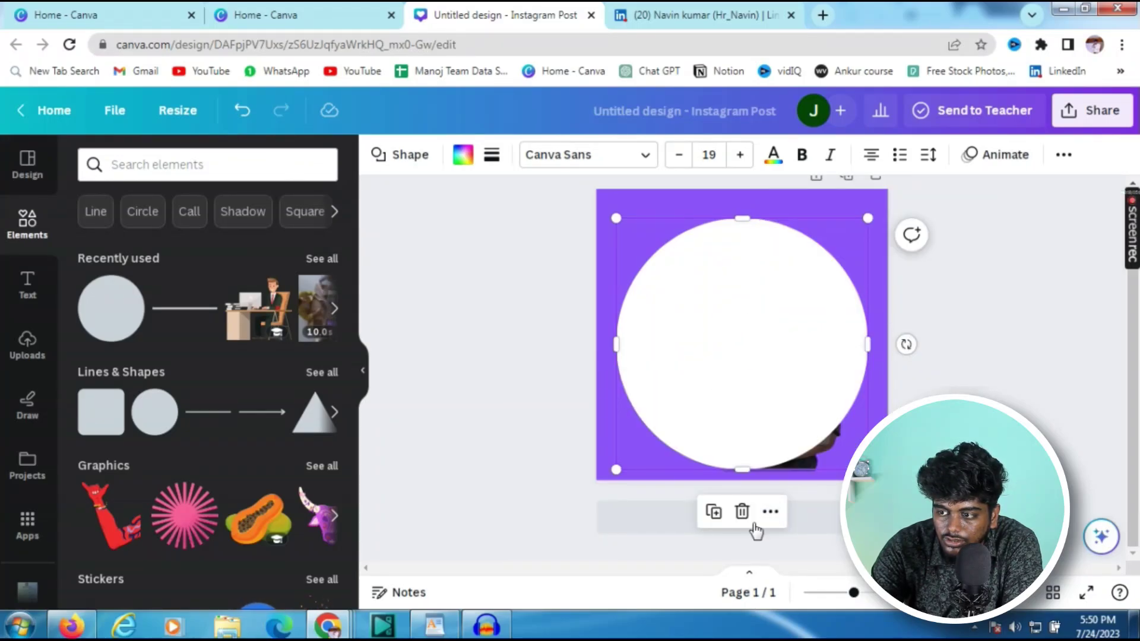
pyautogui.click(769, 511)
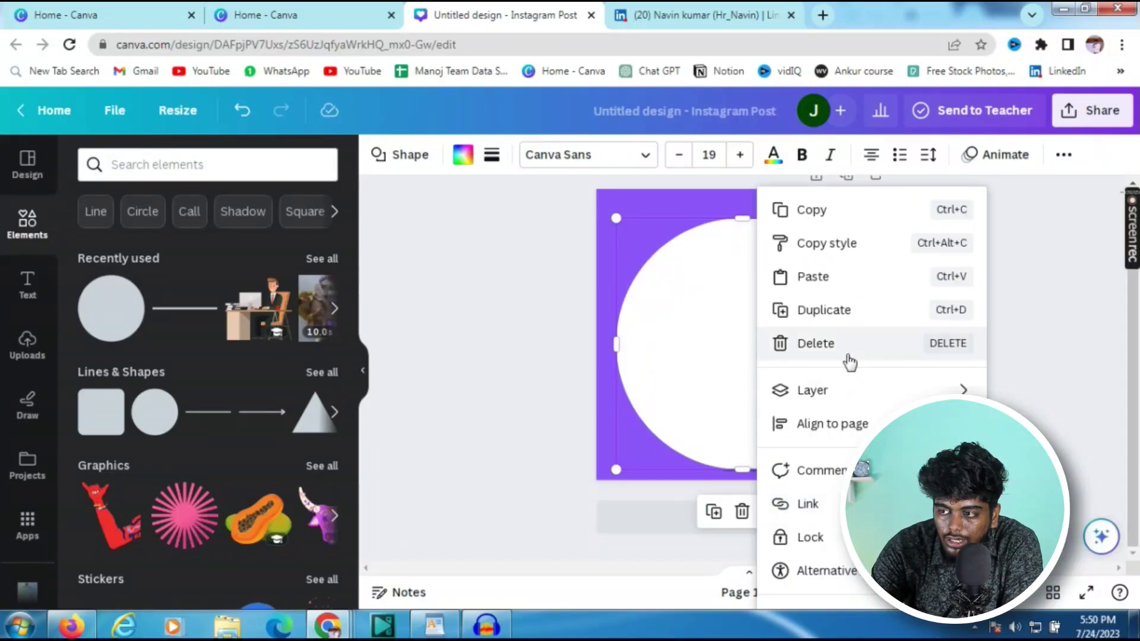
pyautogui.moveTo(832, 392)
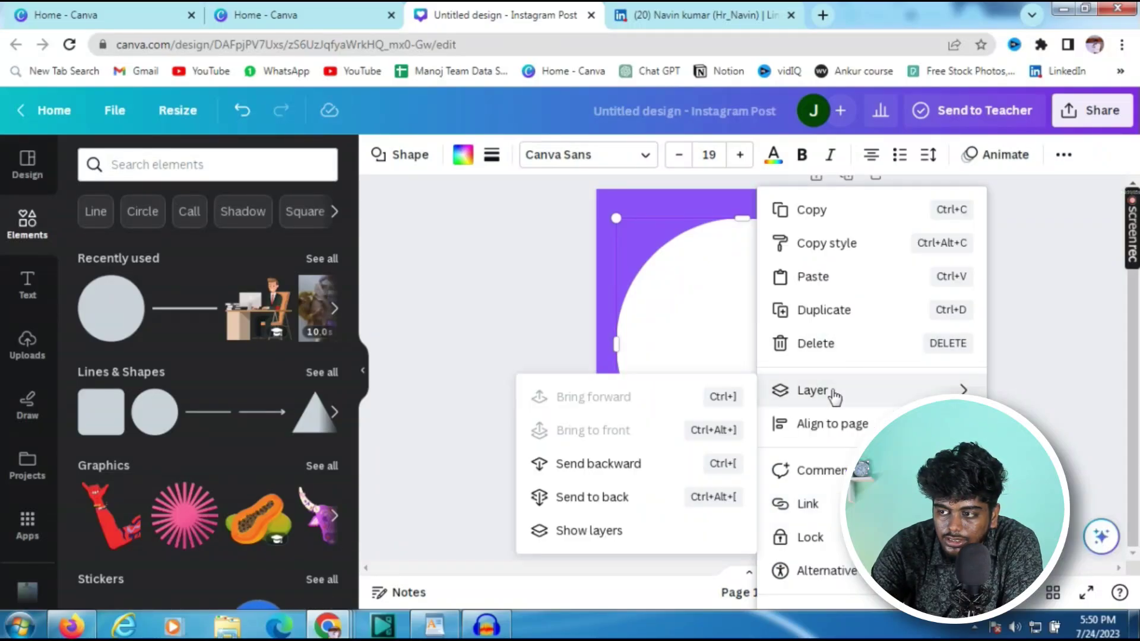
pyautogui.click(614, 475)
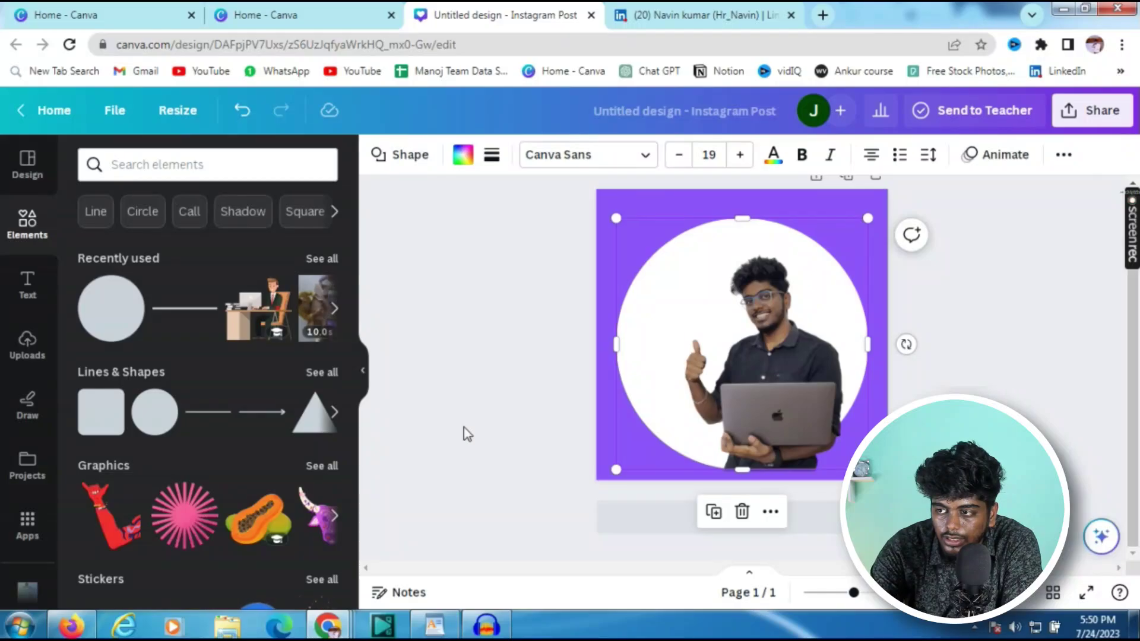
# Move and enlarge the person to fill the circle, then view the LinkedIn photo.
pyautogui.moveTo(718, 425); pyautogui.dragTo(719, 426)
pyautogui.moveTo(793, 425); pyautogui.dragTo(766, 440)
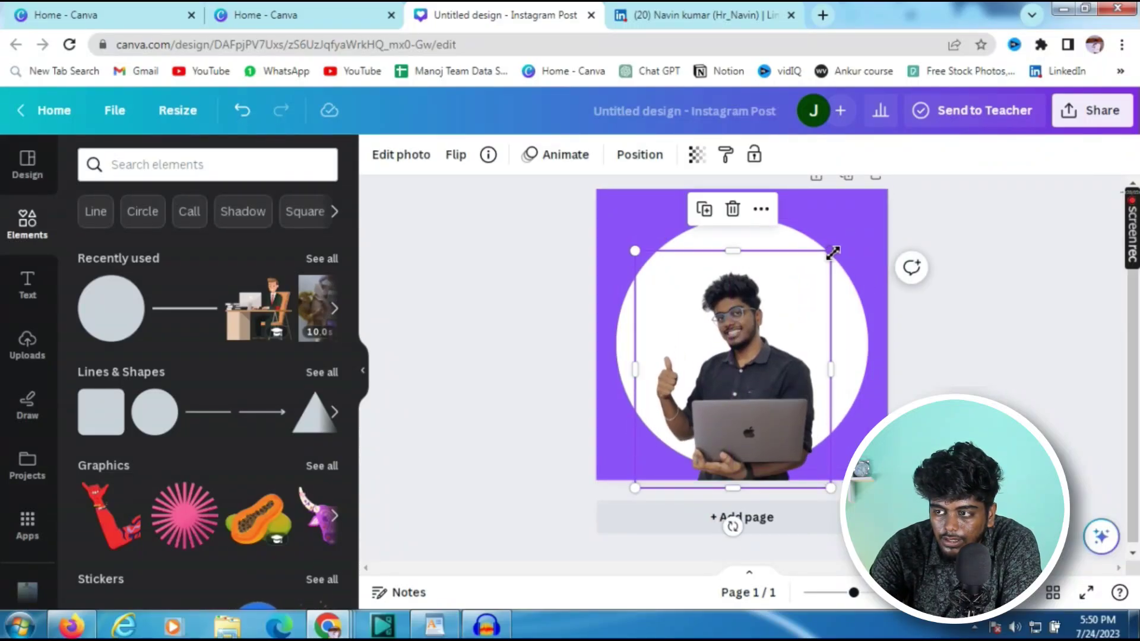
pyautogui.moveTo(830, 250); pyautogui.dragTo(896, 168)
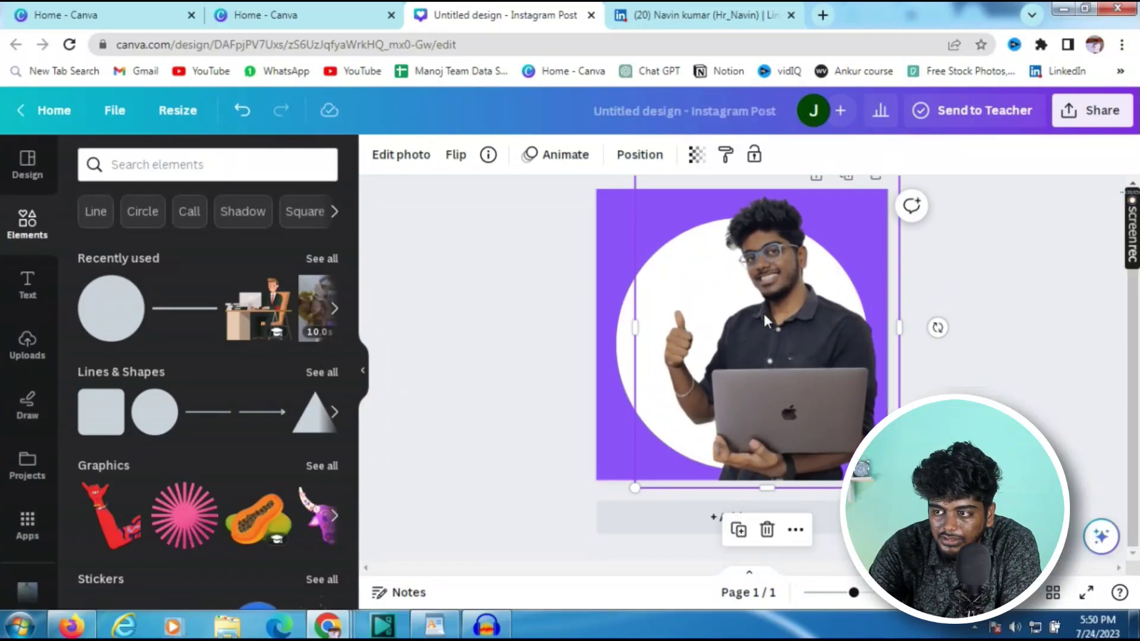
pyautogui.moveTo(766, 321); pyautogui.dragTo(738, 346)
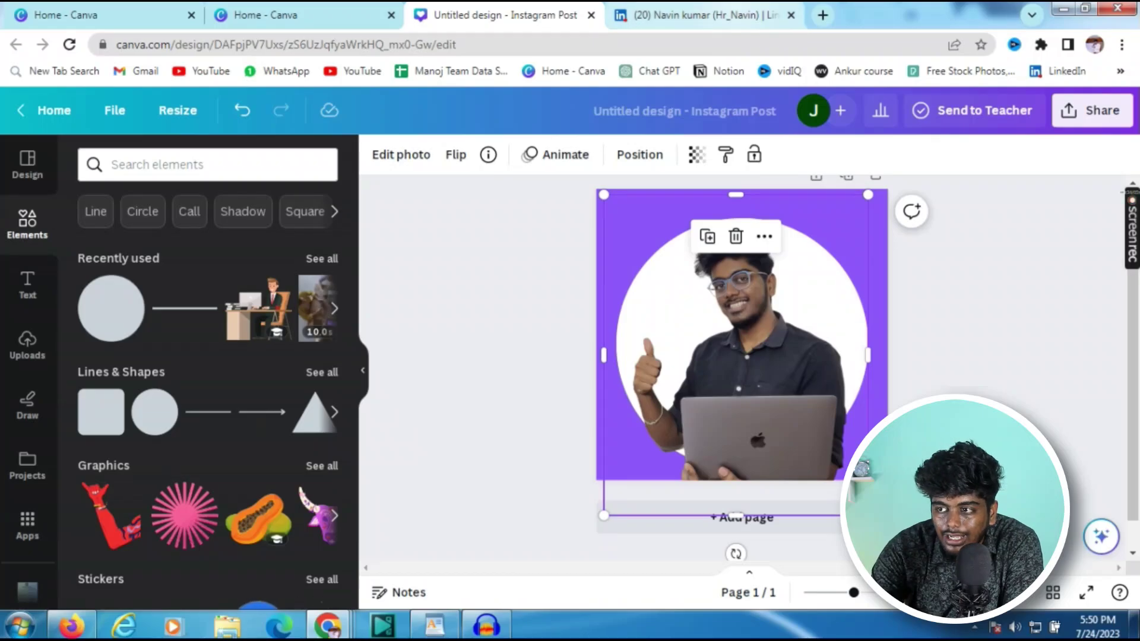
pyautogui.click(718, 17)
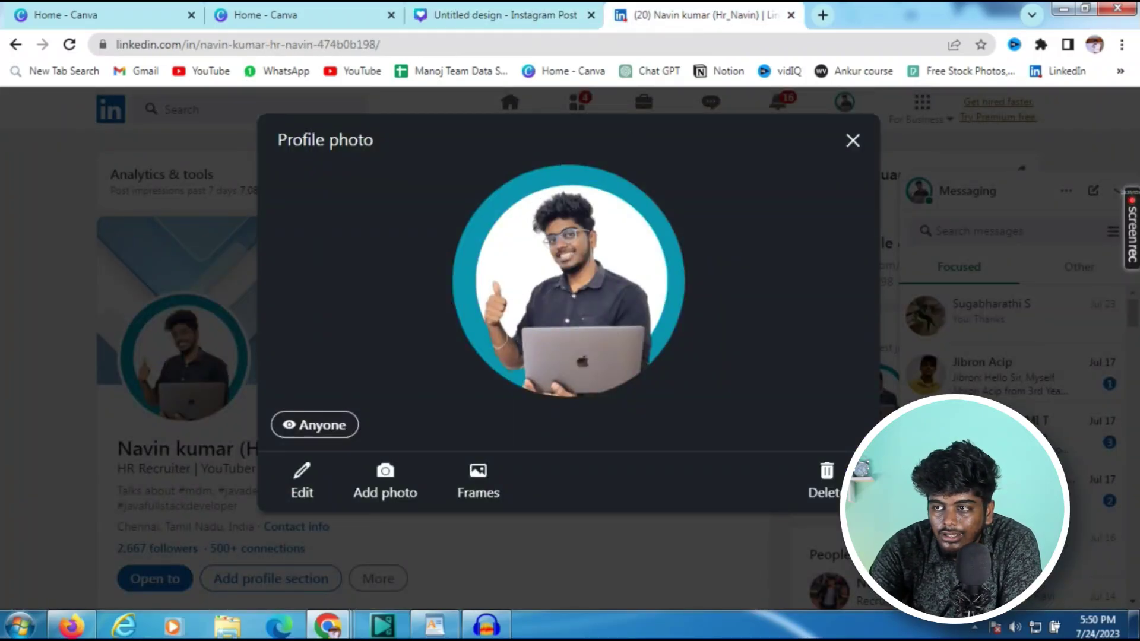
# Back in the Instagram post, deselect the person's photo and shrink the extra upload to 288 by 640.
pyautogui.click(505, 15)
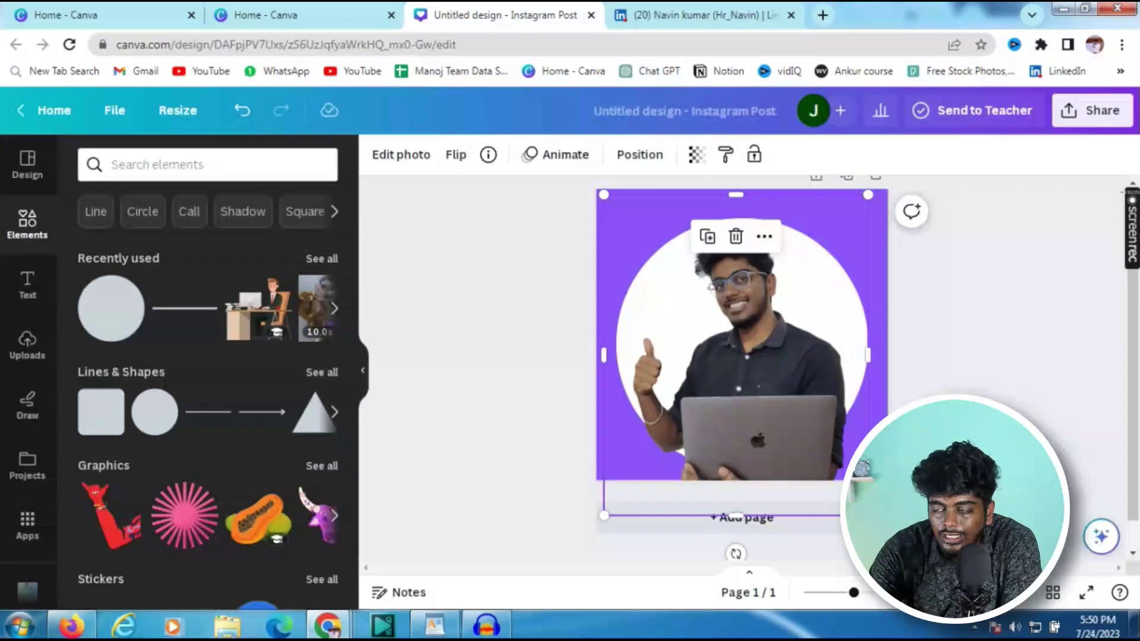
pyautogui.click(1058, 401)
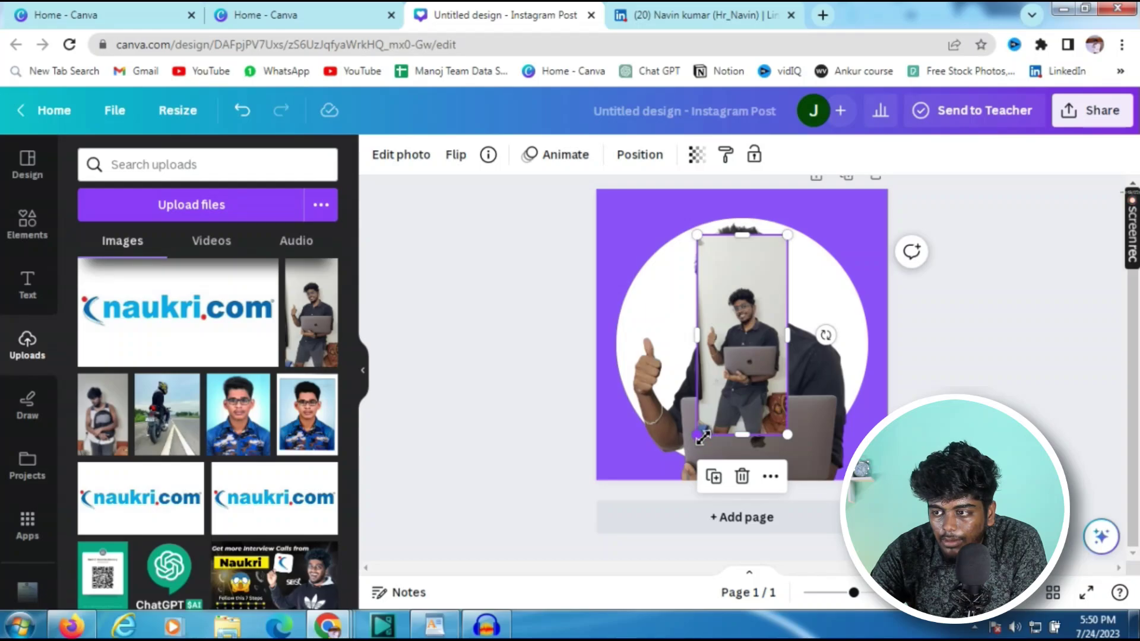
pyautogui.moveTo(702, 437); pyautogui.dragTo(698, 405)
# Delete the extra small photo and return to the Canva Instagram post design.
pyautogui.press('Delete')
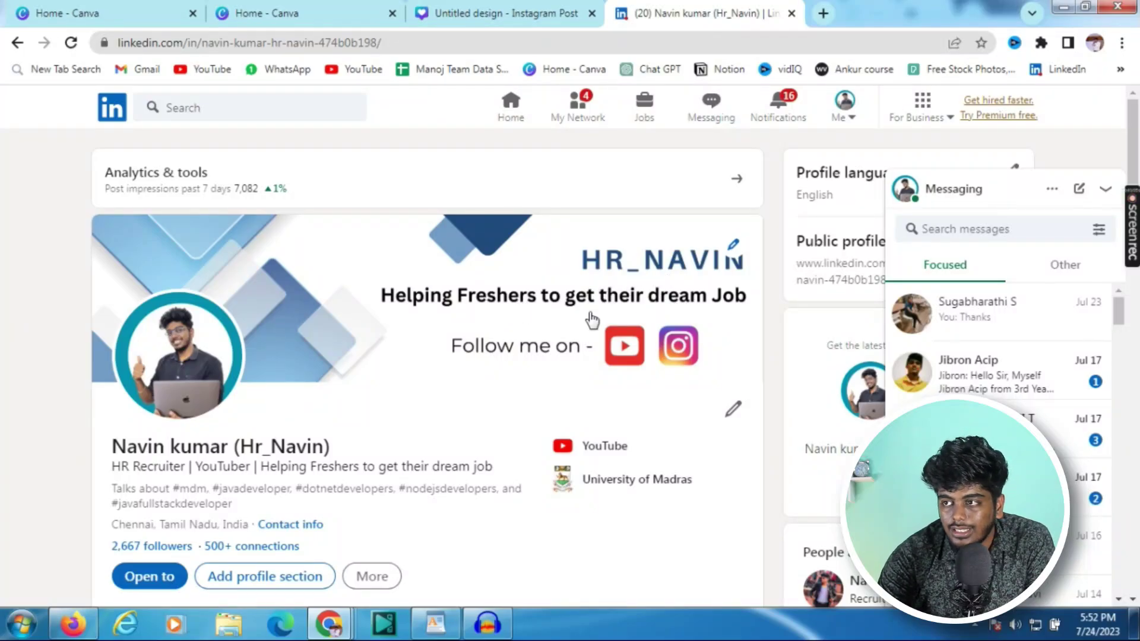
pyautogui.click(505, 13)
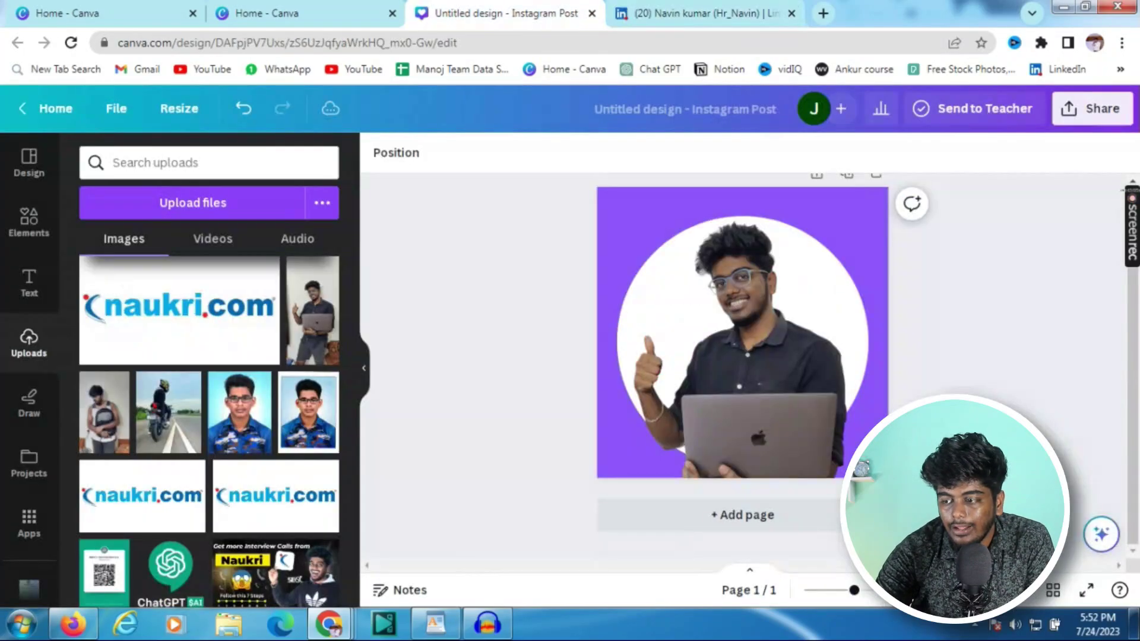
# From Canva home, search 'linkedin banner' and create a LinkedIn Background Photo design.
pyautogui.click(351, 12)
pyautogui.click(957, 110)
pyautogui.write('lin')
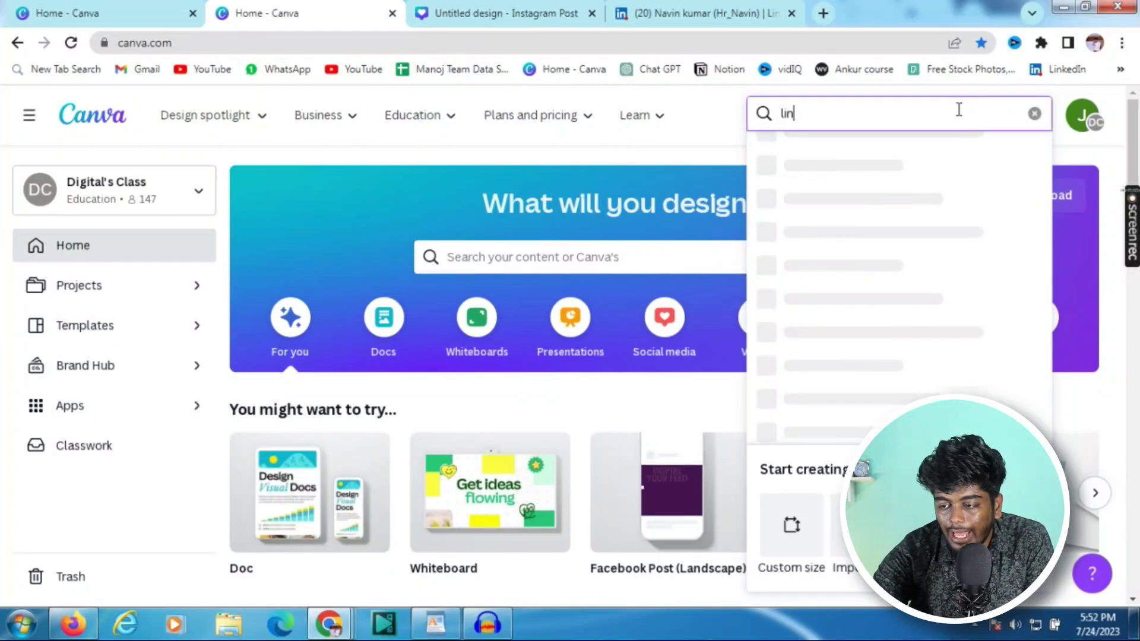
pyautogui.write('kedin b')
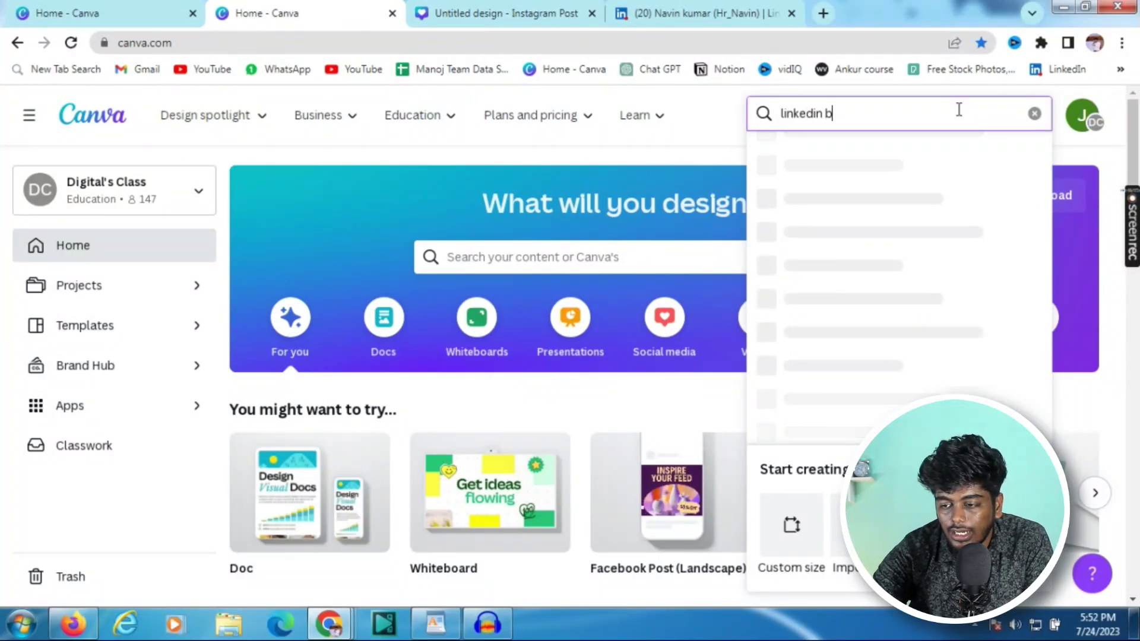
pyautogui.write('anner')
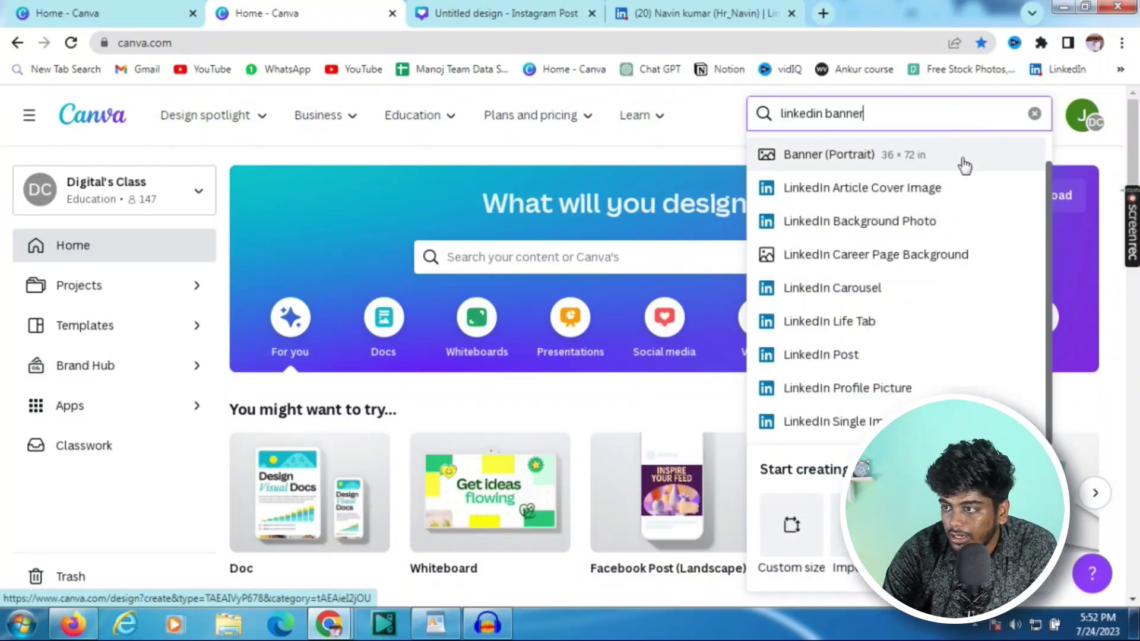
pyautogui.click(966, 221)
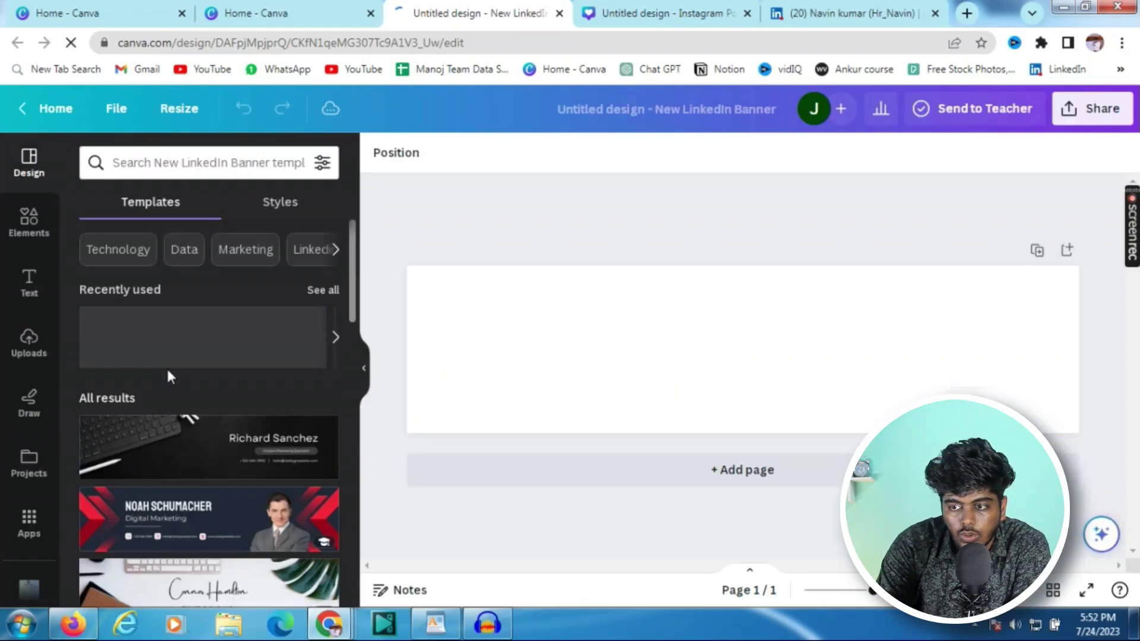
# Apply the black keyboard banner template and change its name heading to 'naveen'.
pyautogui.scroll(-2, 168, 376)
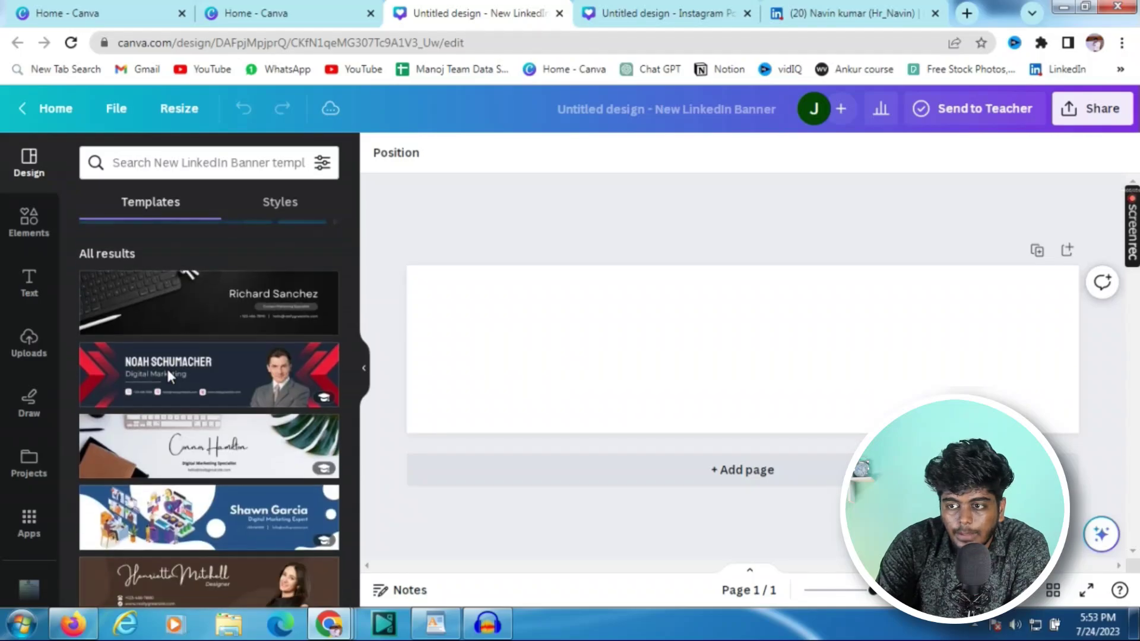
pyautogui.click(188, 321)
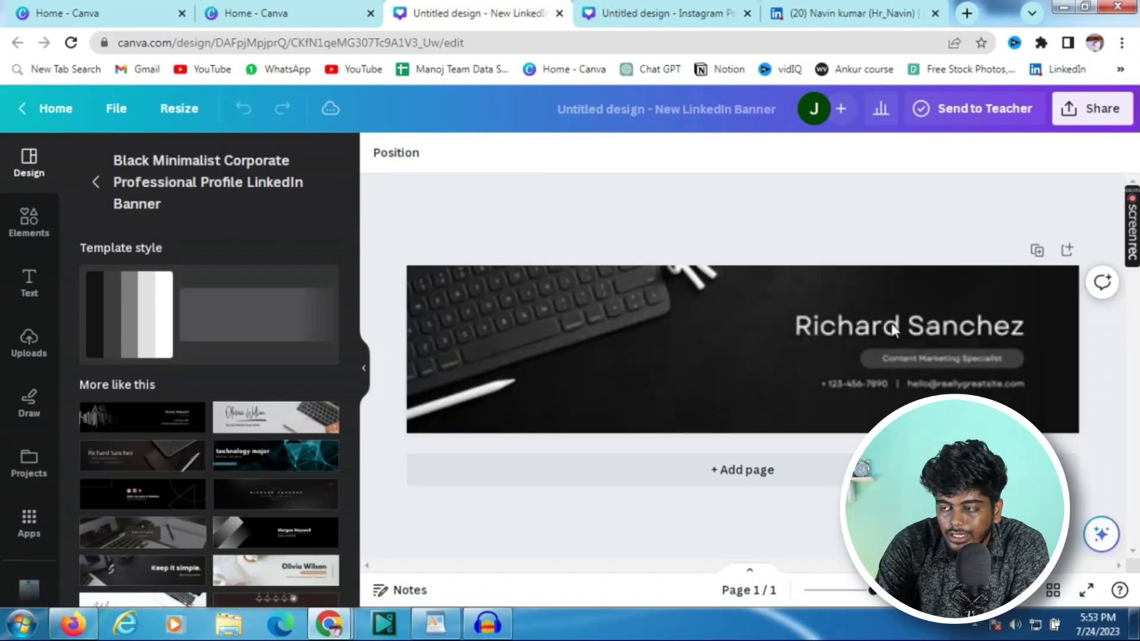
pyautogui.click(892, 322)
pyautogui.click(891, 323)
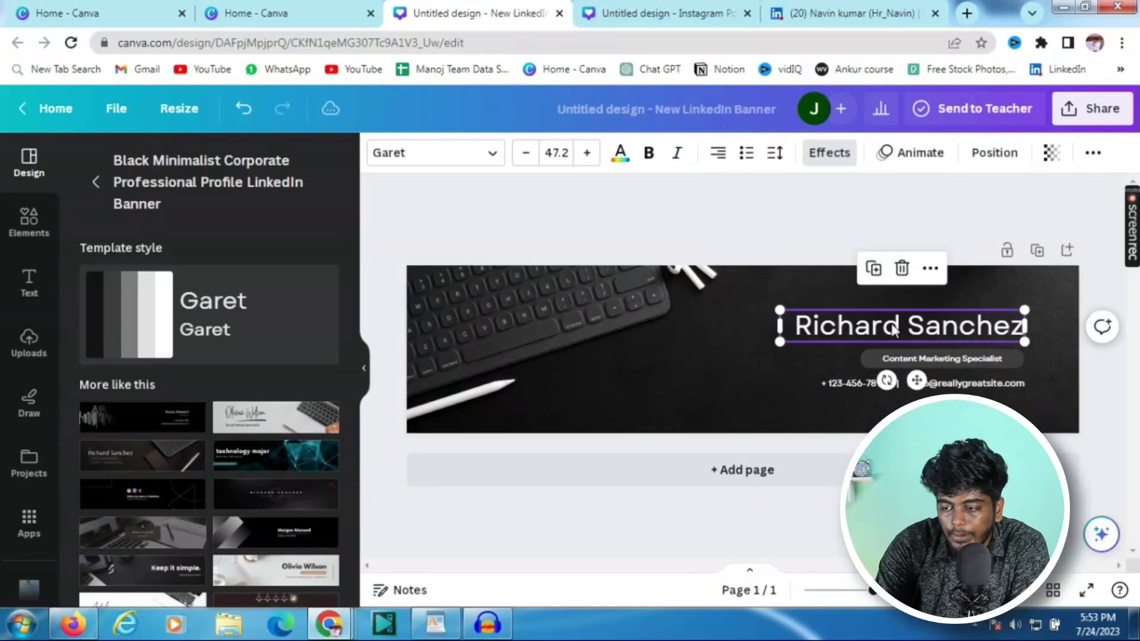
pyautogui.click(891, 323)
pyautogui.write('na')
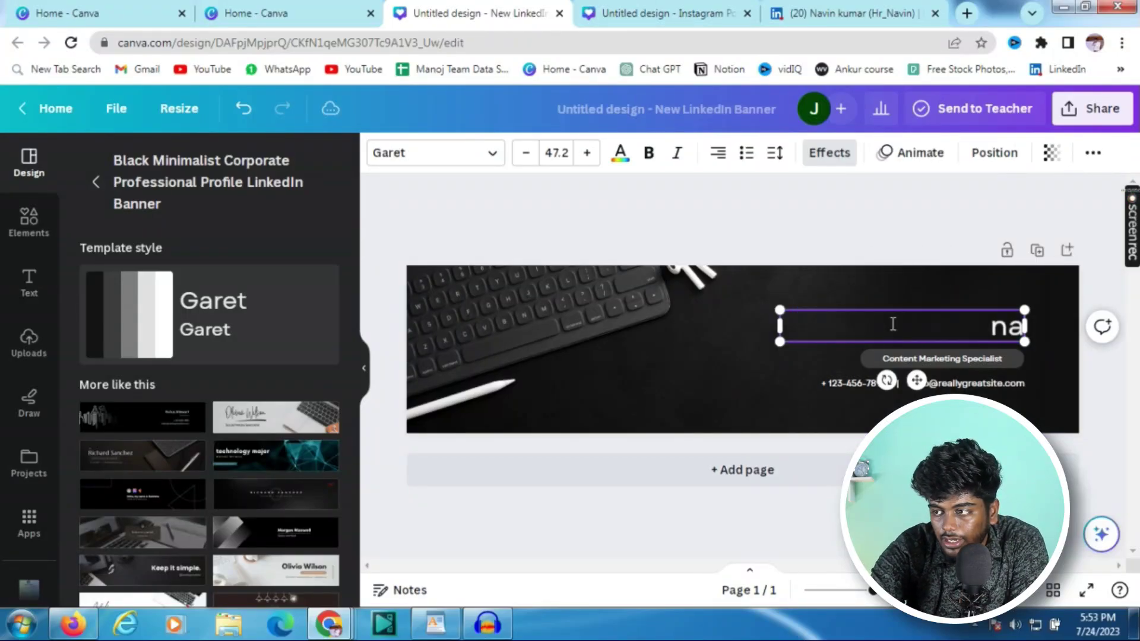
pyautogui.write('veen')
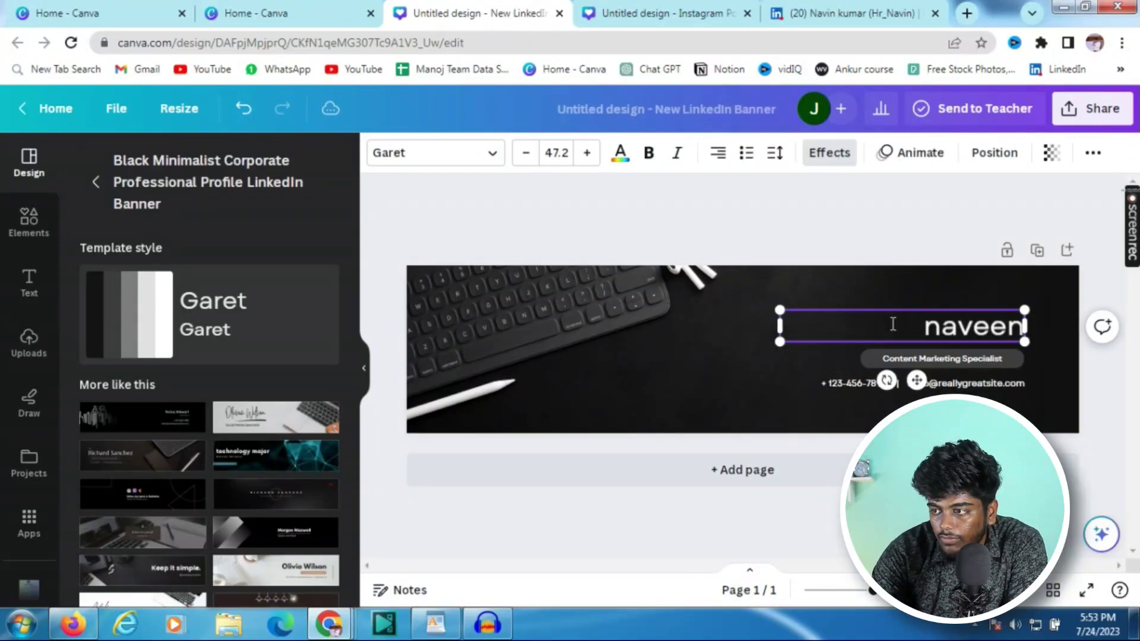
# Retype the job title as 'full stack developer', leave the contact line unchanged, then return to LinkedIn.
pyautogui.click(915, 360)
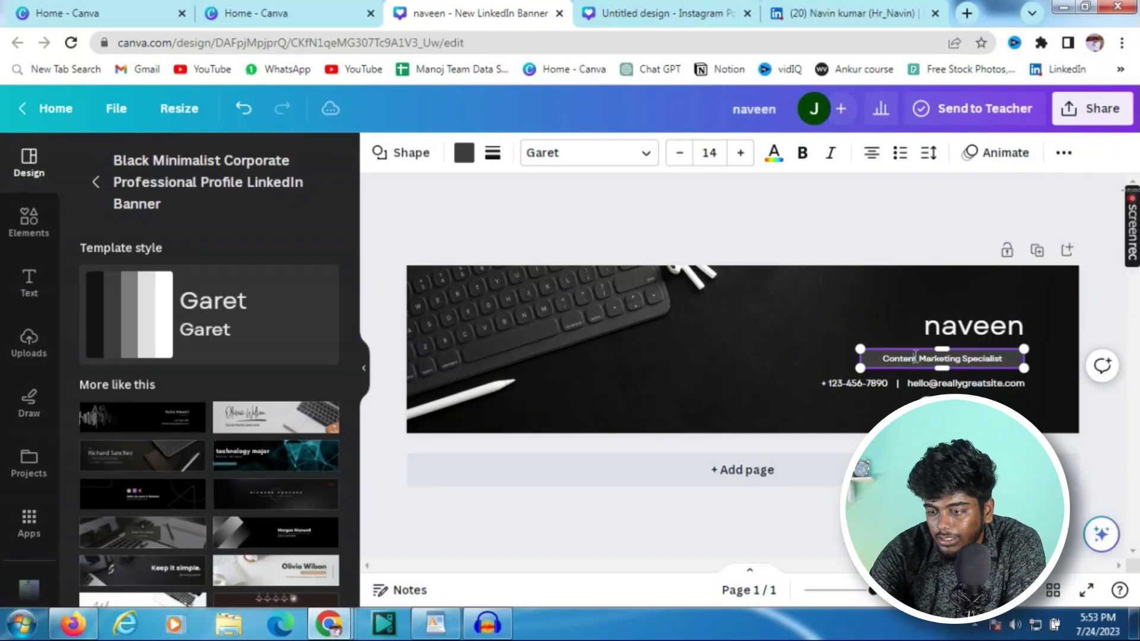
pyautogui.click(915, 357)
pyautogui.write('f')
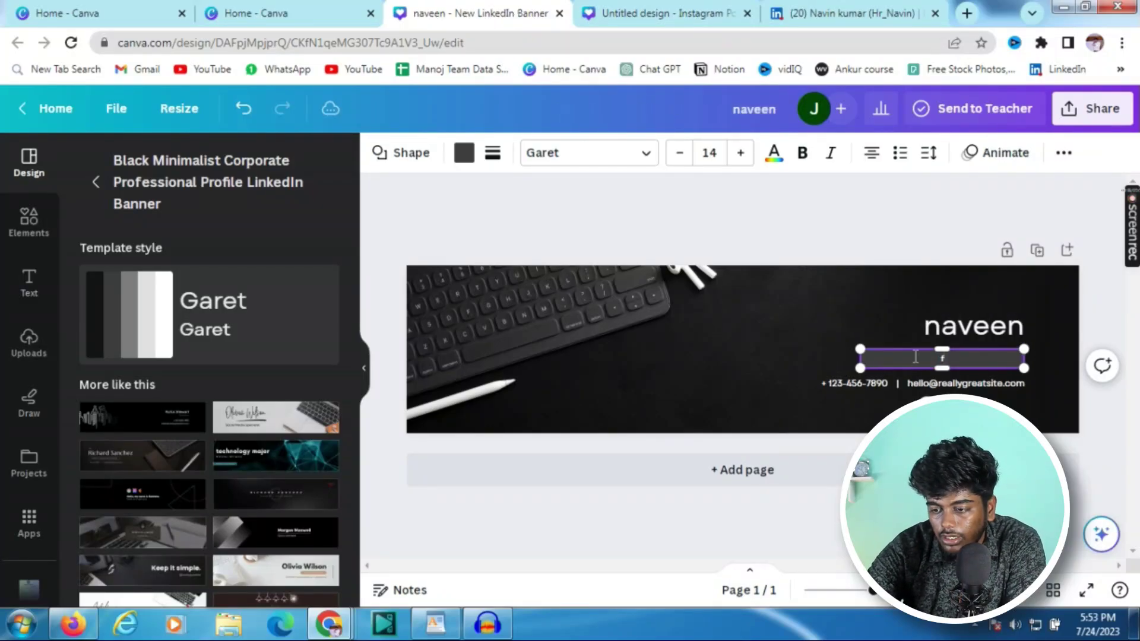
pyautogui.write('ull st')
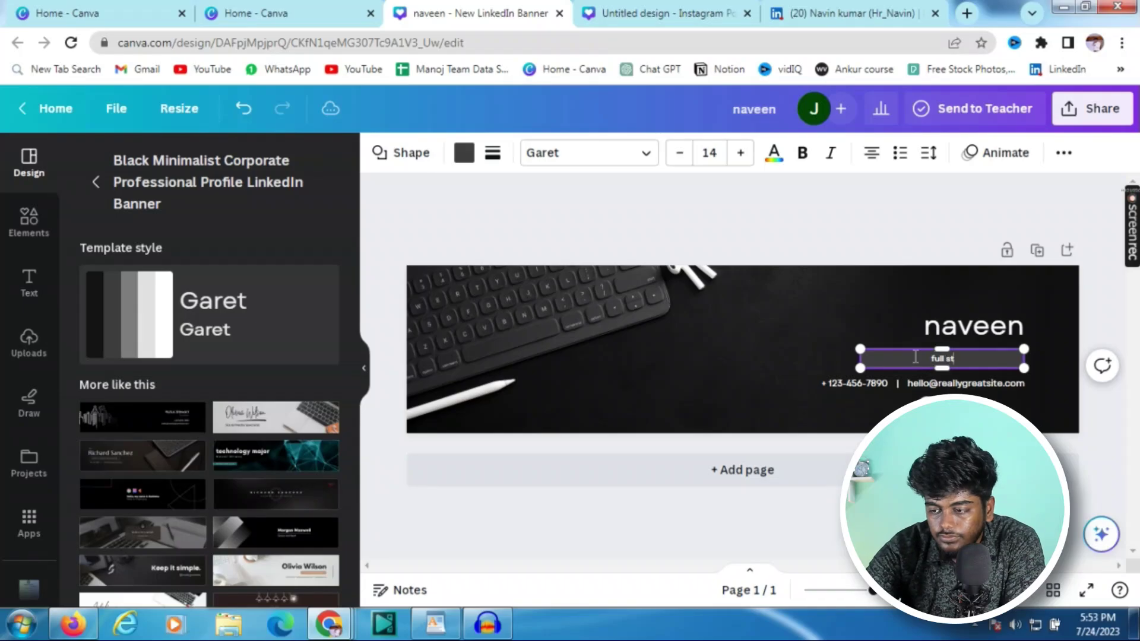
pyautogui.write('ack de')
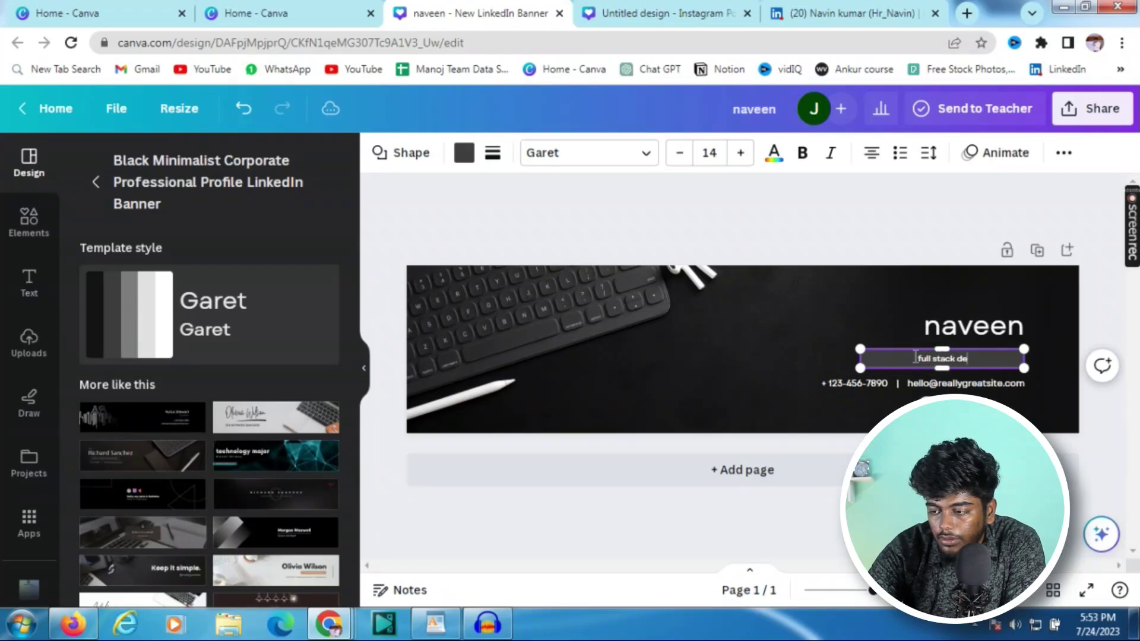
pyautogui.write('ve')
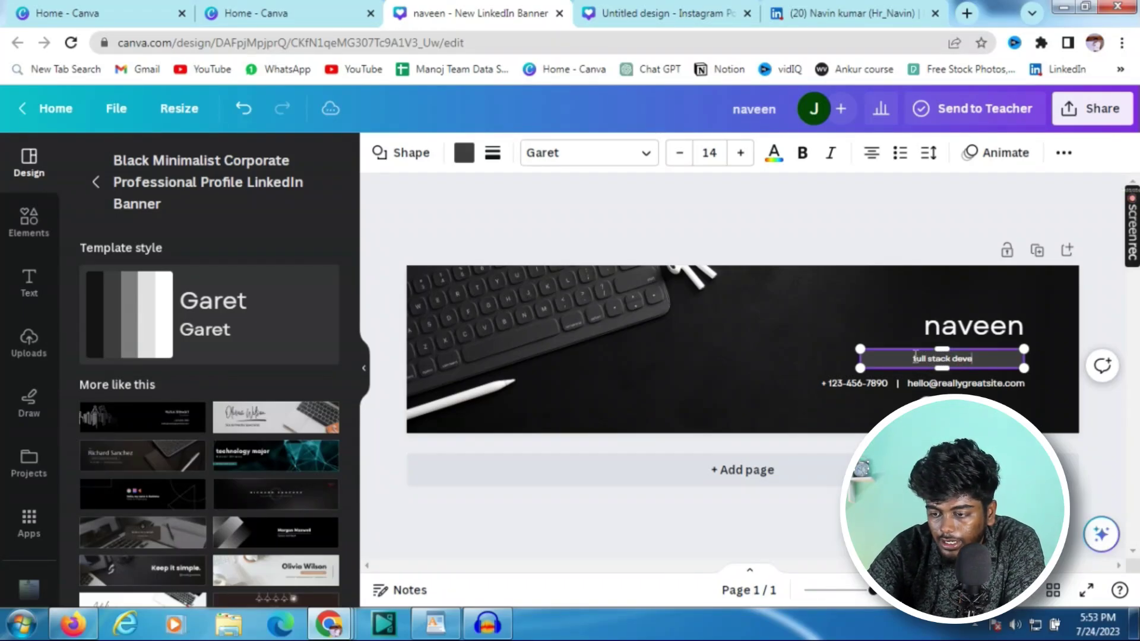
pyautogui.write('loper')
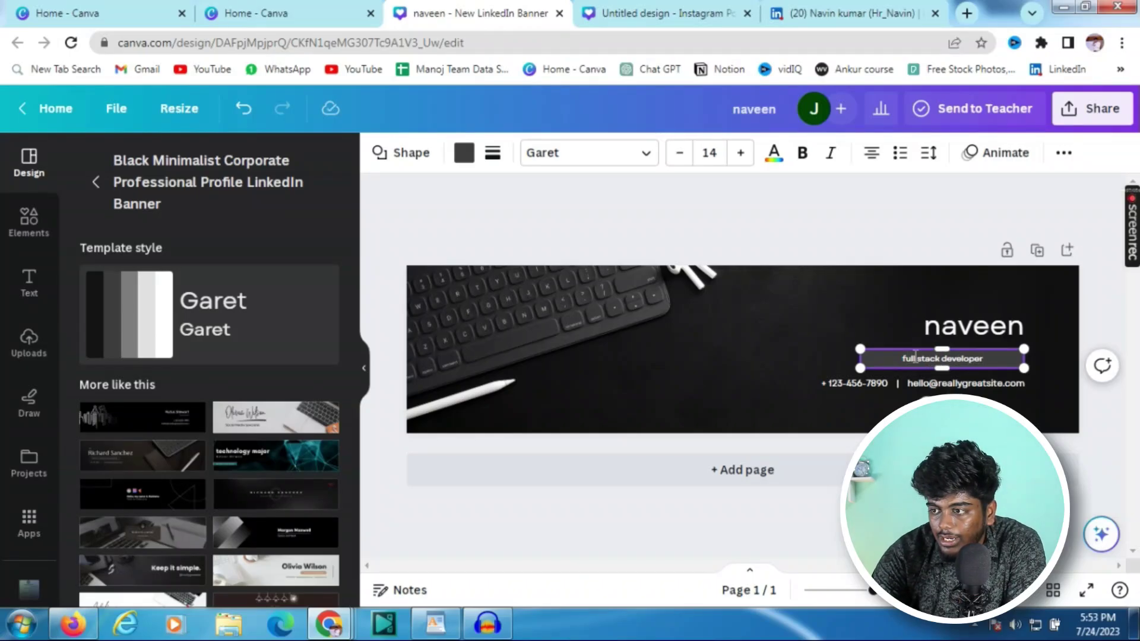
pyautogui.click(882, 386)
pyautogui.click(883, 387)
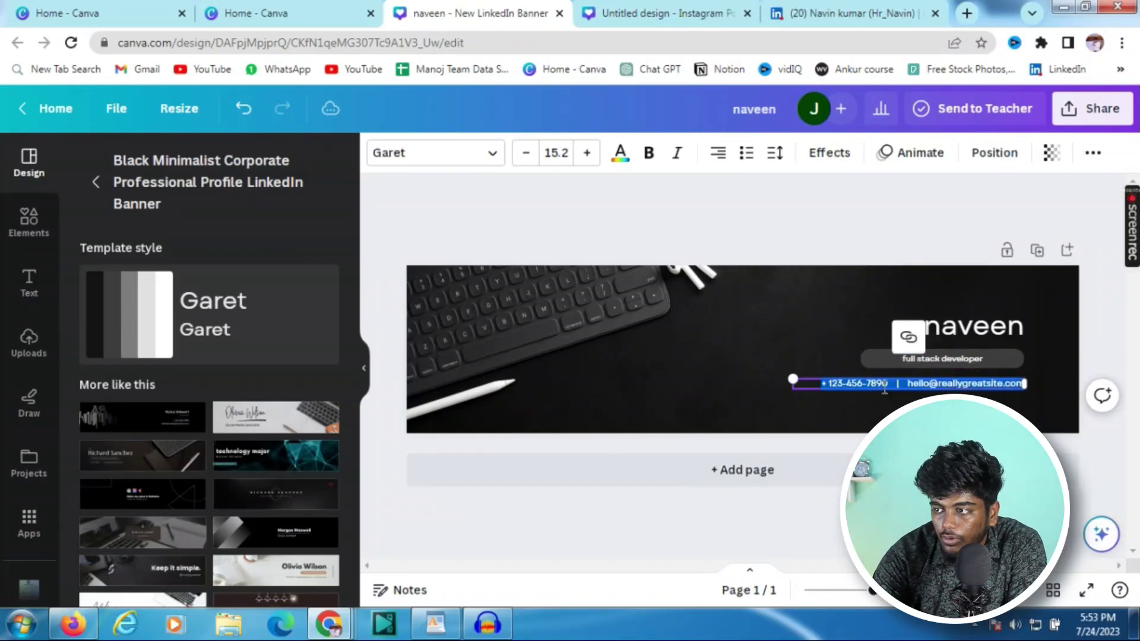
pyautogui.click(788, 376)
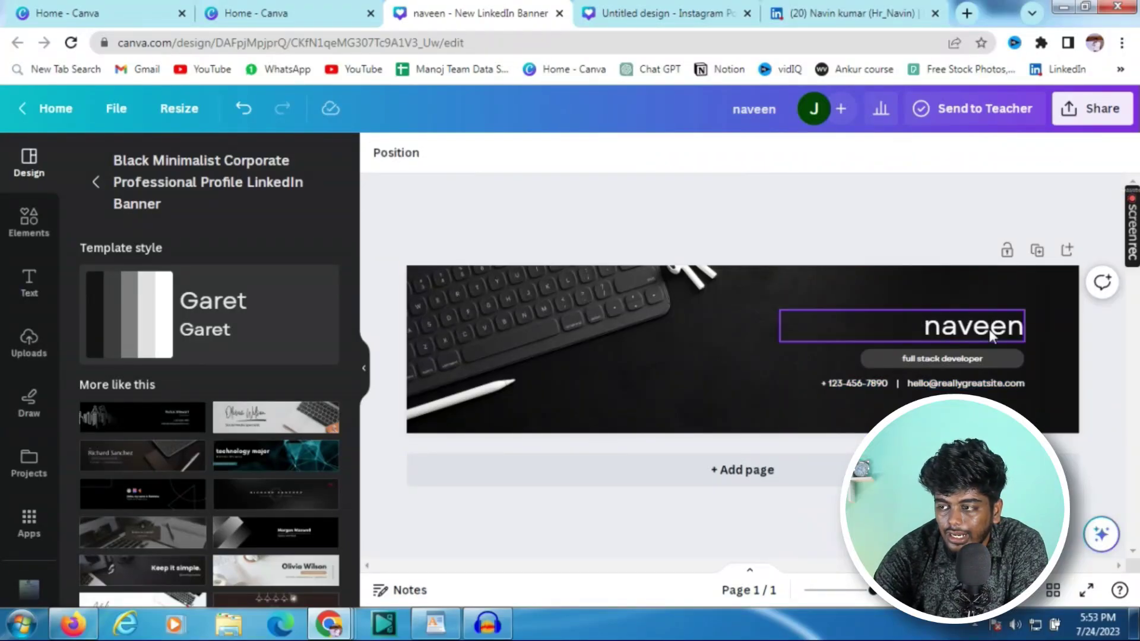
pyautogui.click(967, 359)
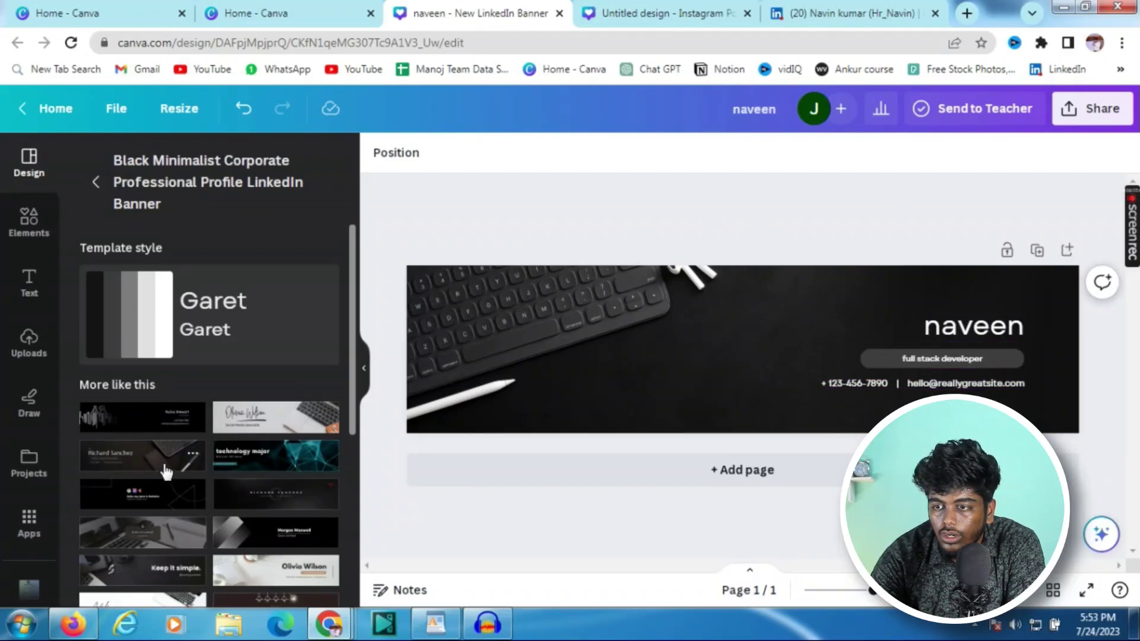
pyautogui.scroll(-5, 165, 472)
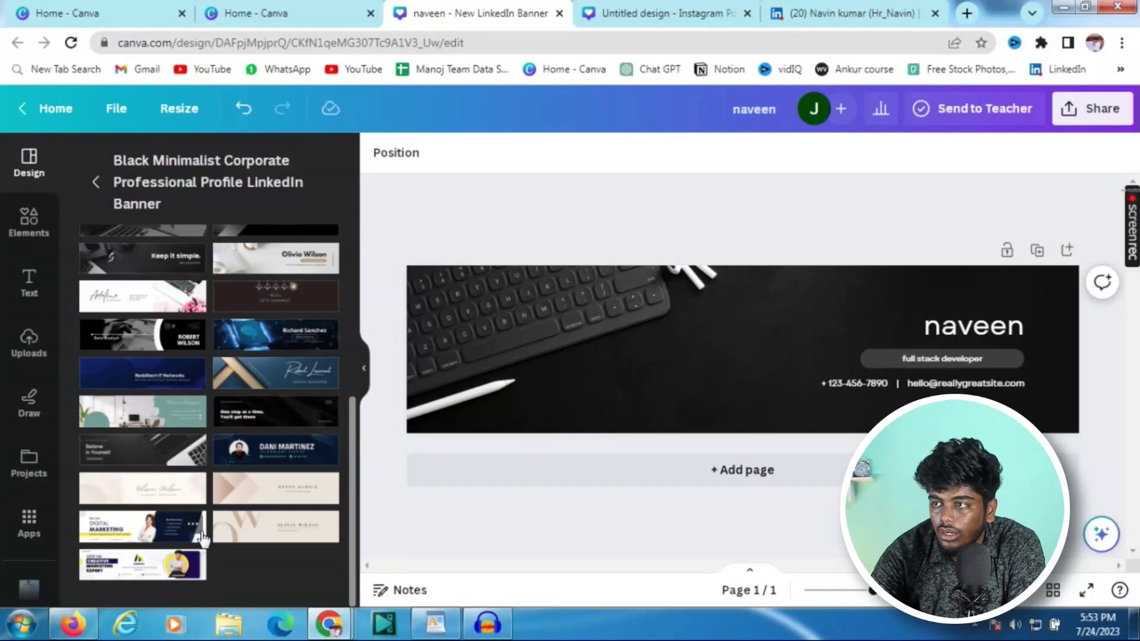
pyautogui.click(843, 13)
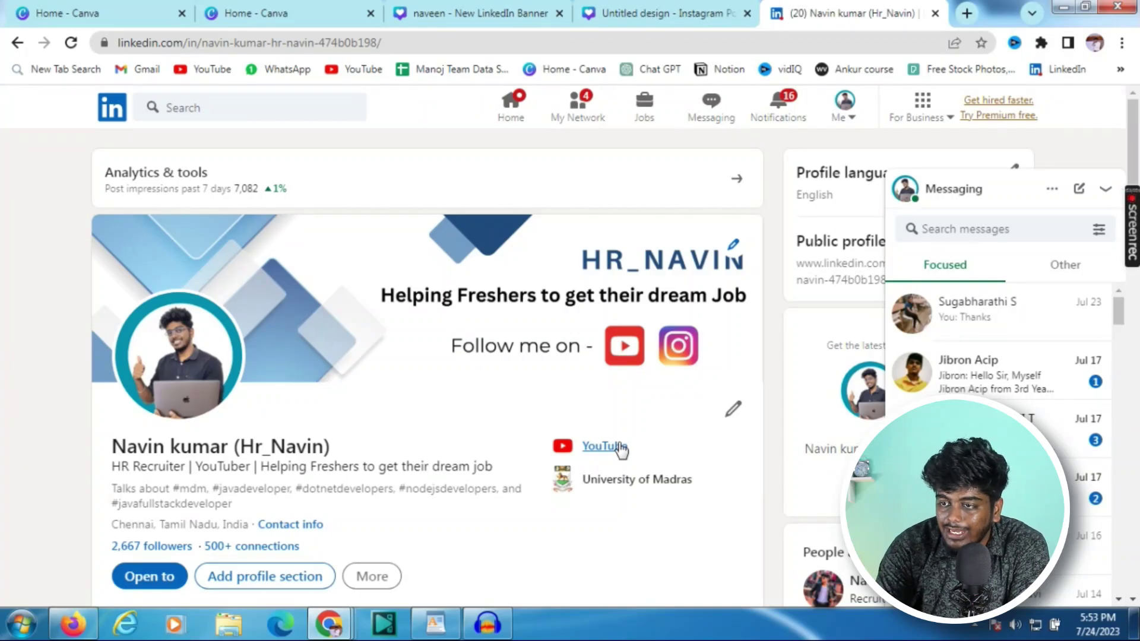
# From the LinkedIn home feed, search for 'looking for java developer'.
pyautogui.scroll(-5, 620, 450)
pyautogui.scroll(5, 619, 450)
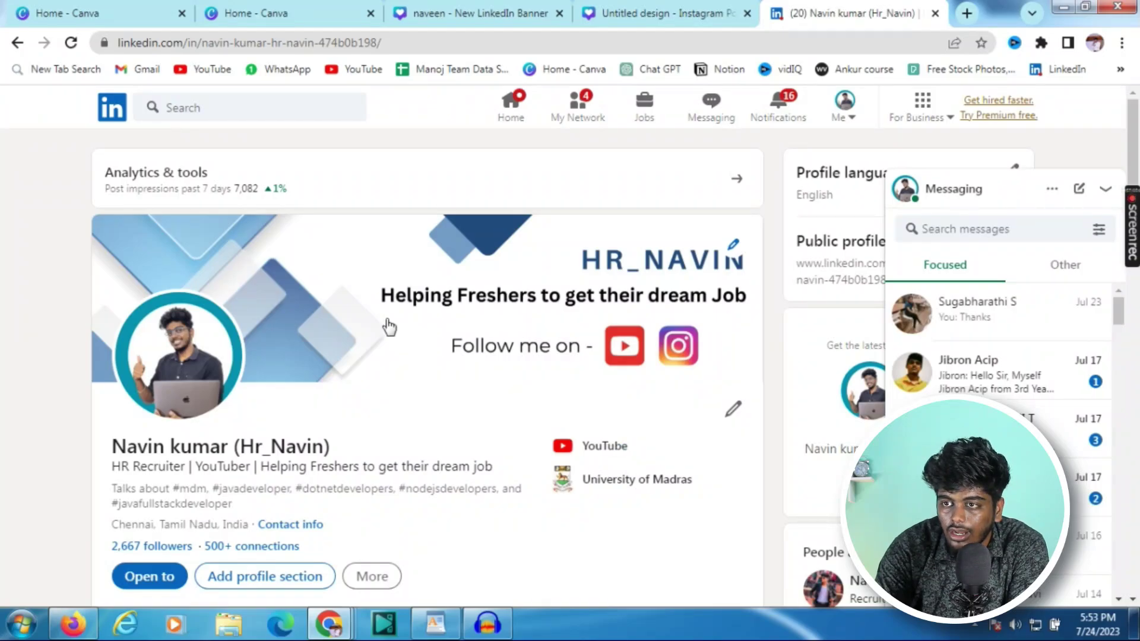
pyautogui.click(113, 119)
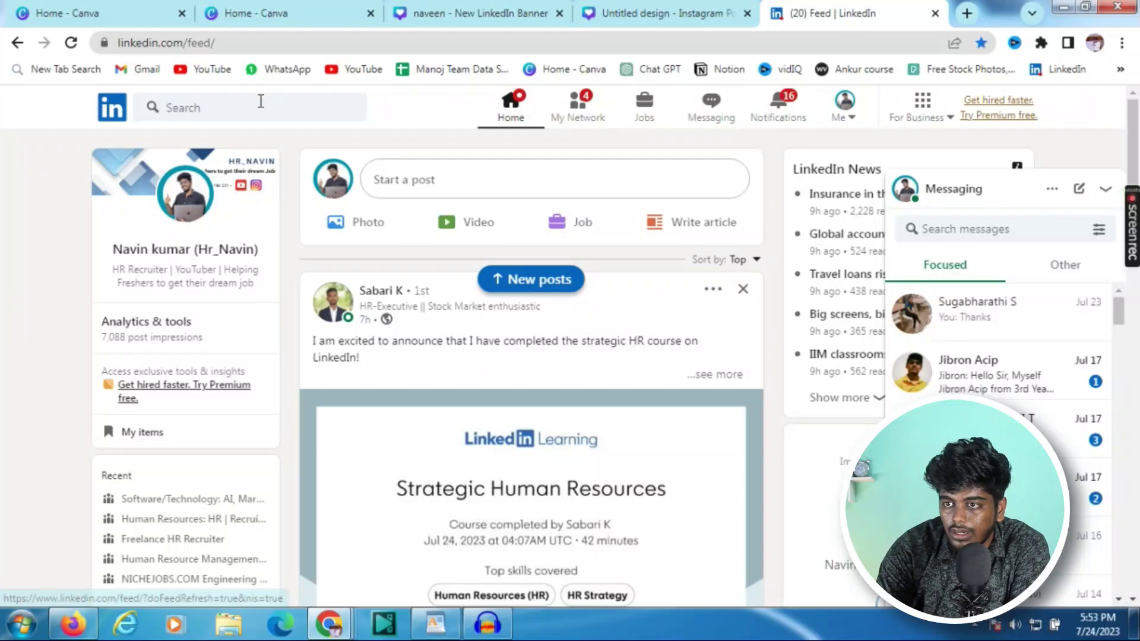
pyautogui.click(257, 107)
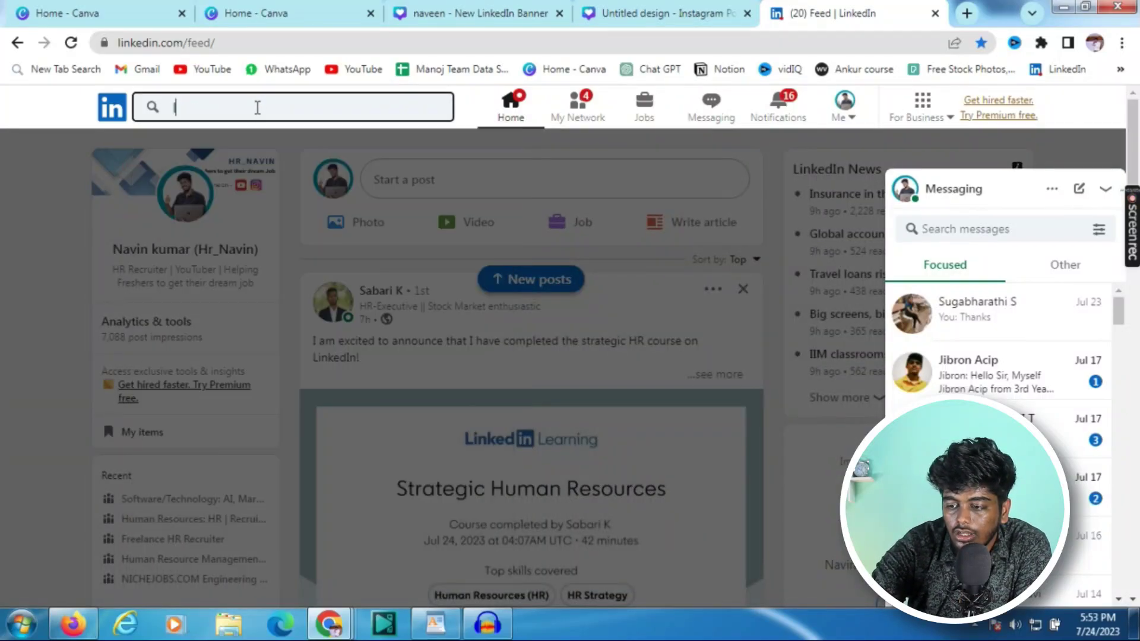
pyautogui.write('looking f')
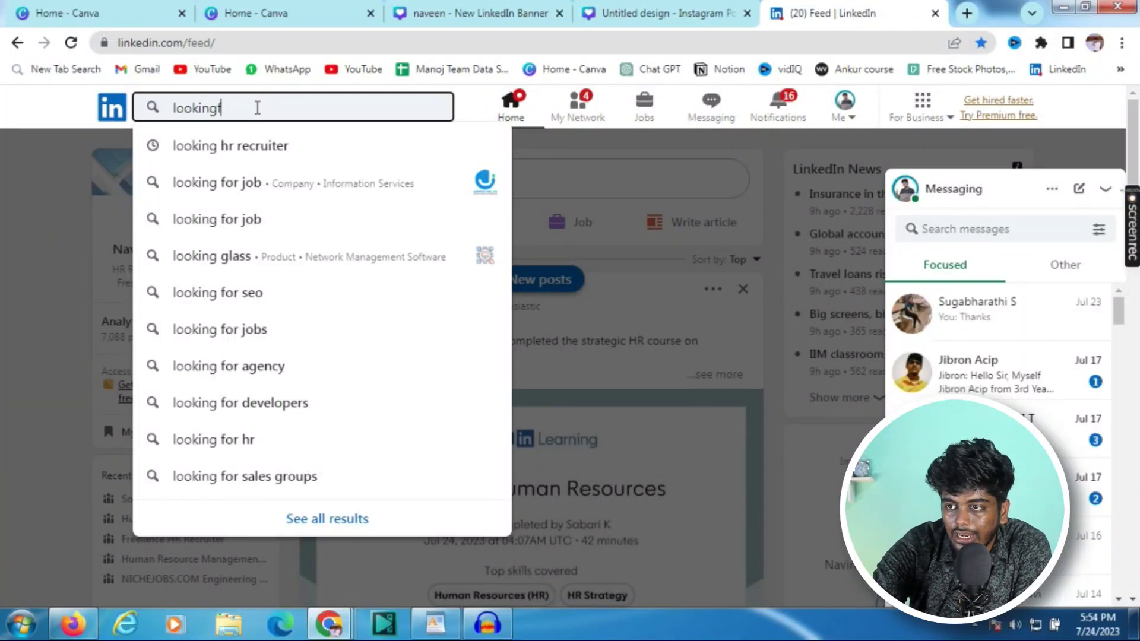
pyautogui.press('BackSpace')
pyautogui.write('fo')
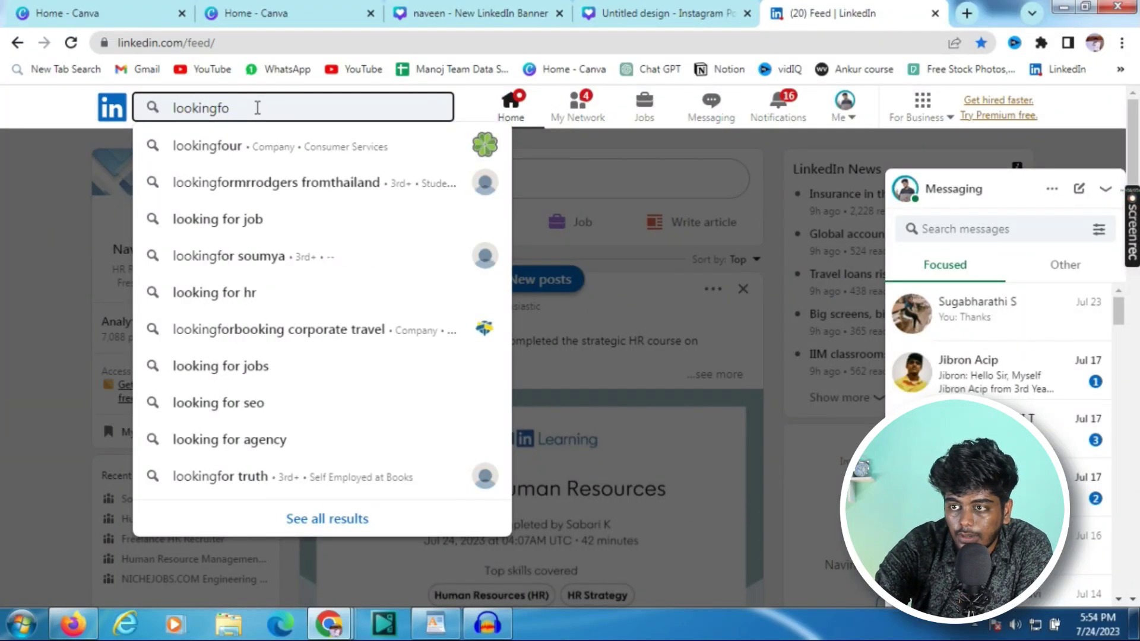
pyautogui.press('BackSpace')
pyautogui.press('BackSpace')
pyautogui.write('n')
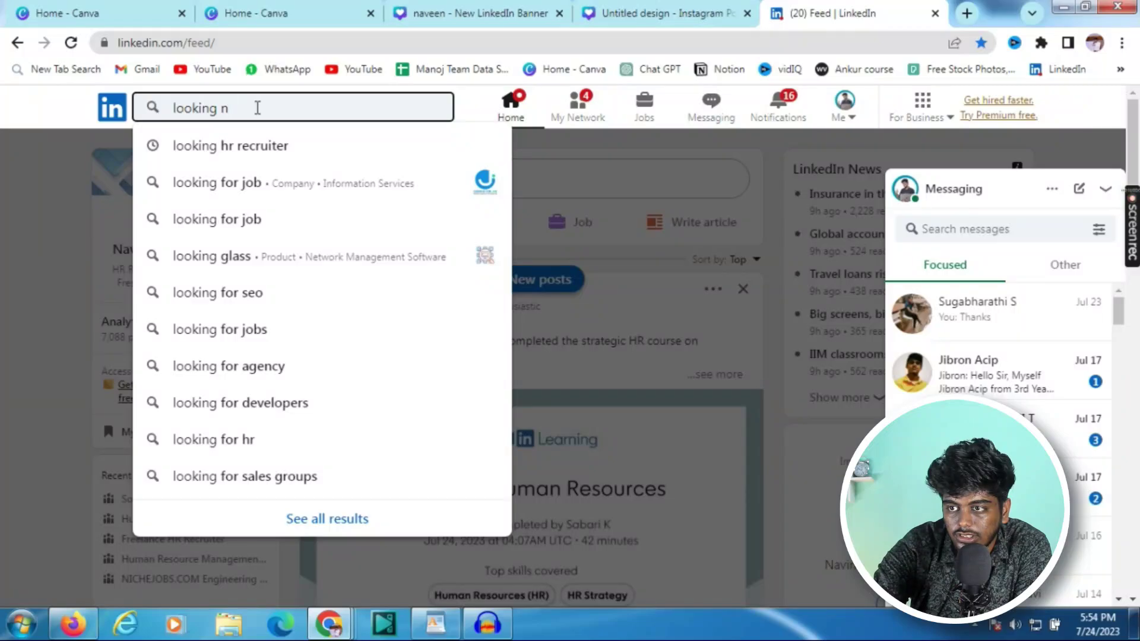
pyautogui.press('BackSpace')
pyautogui.write('fo')
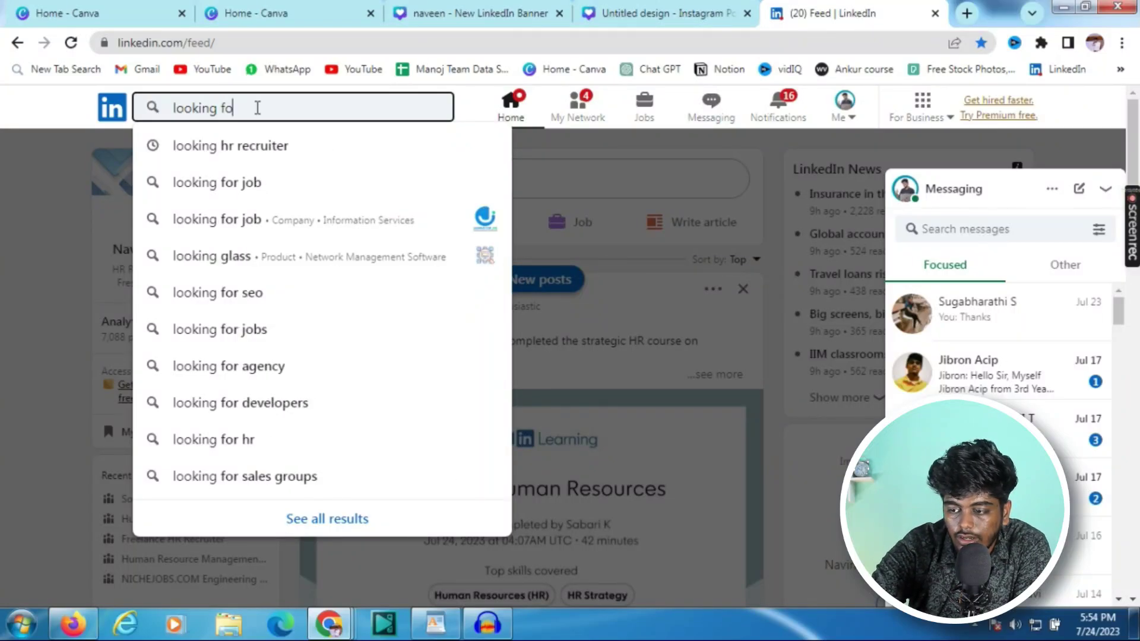
pyautogui.write('r java developer')
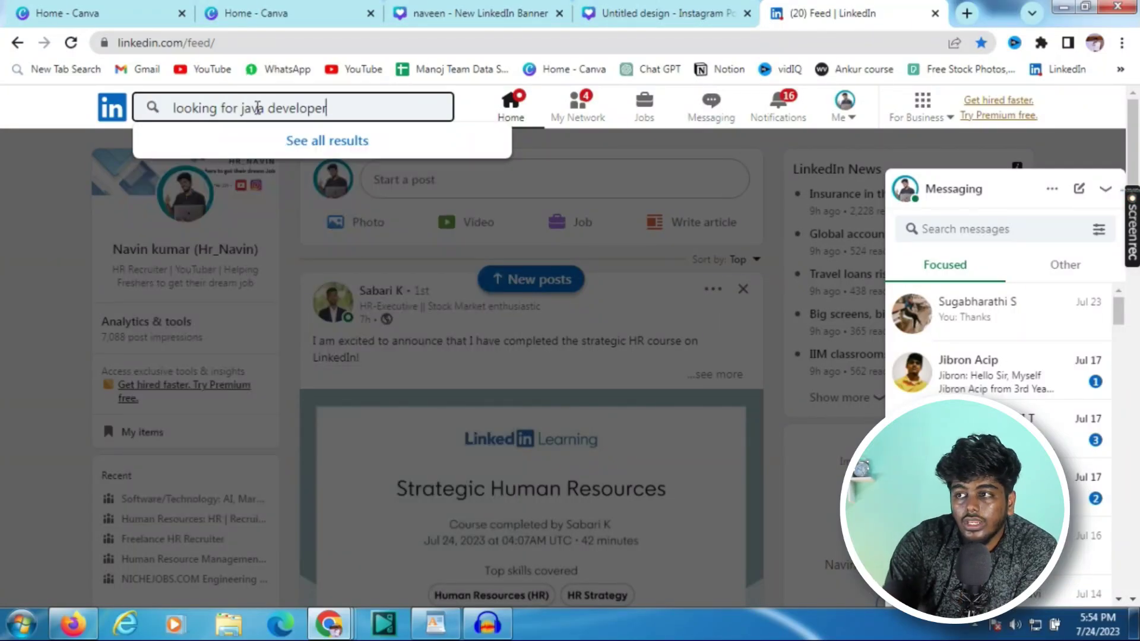
pyautogui.press('Return')
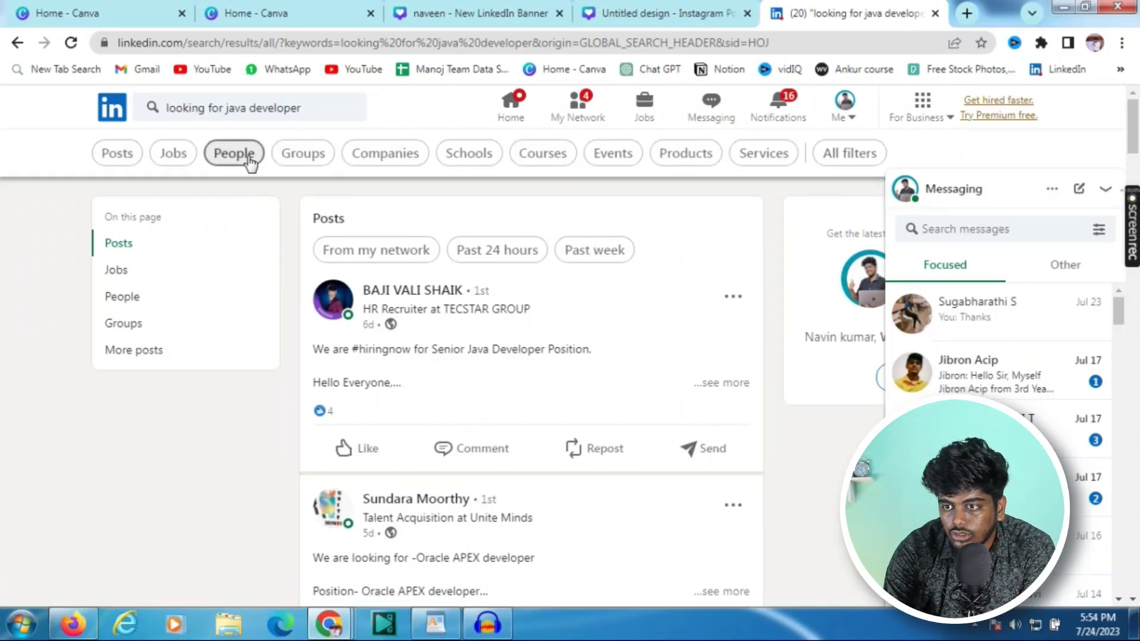
# Change the search results filter from People to Posts.
pyautogui.click(248, 157)
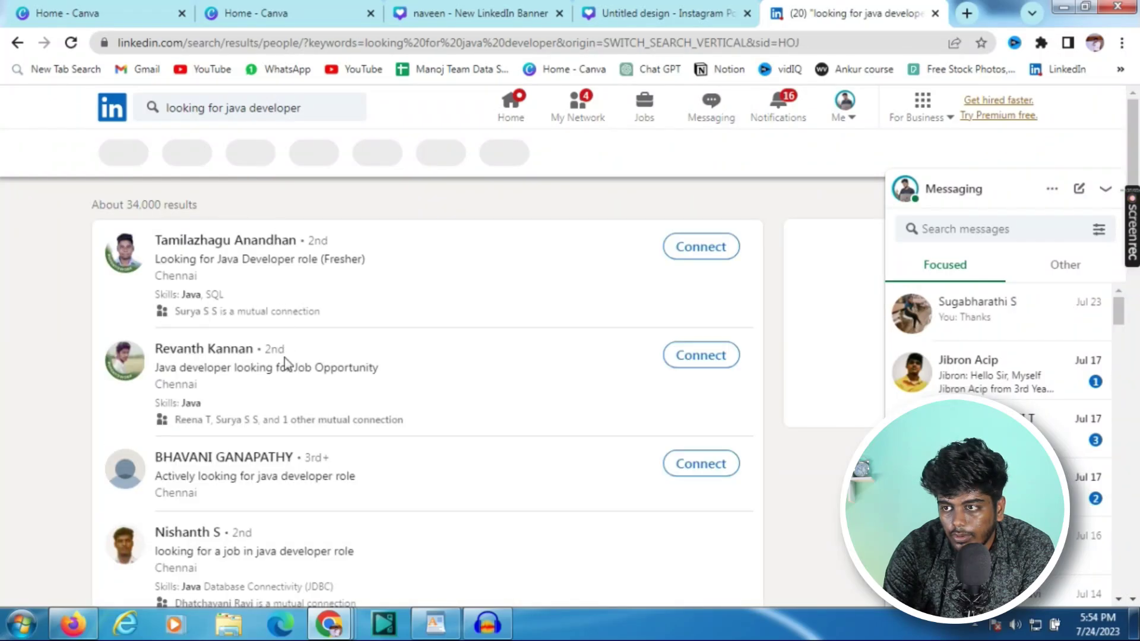
pyautogui.scroll(-5, 283, 358)
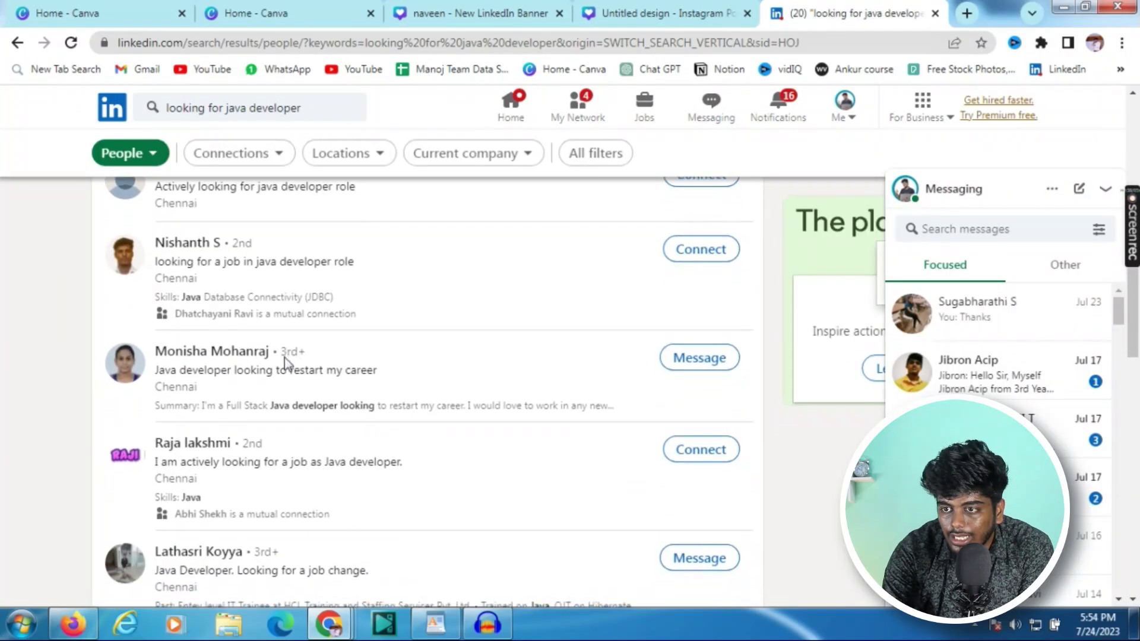
pyautogui.scroll(-2, 284, 358)
pyautogui.click(146, 161)
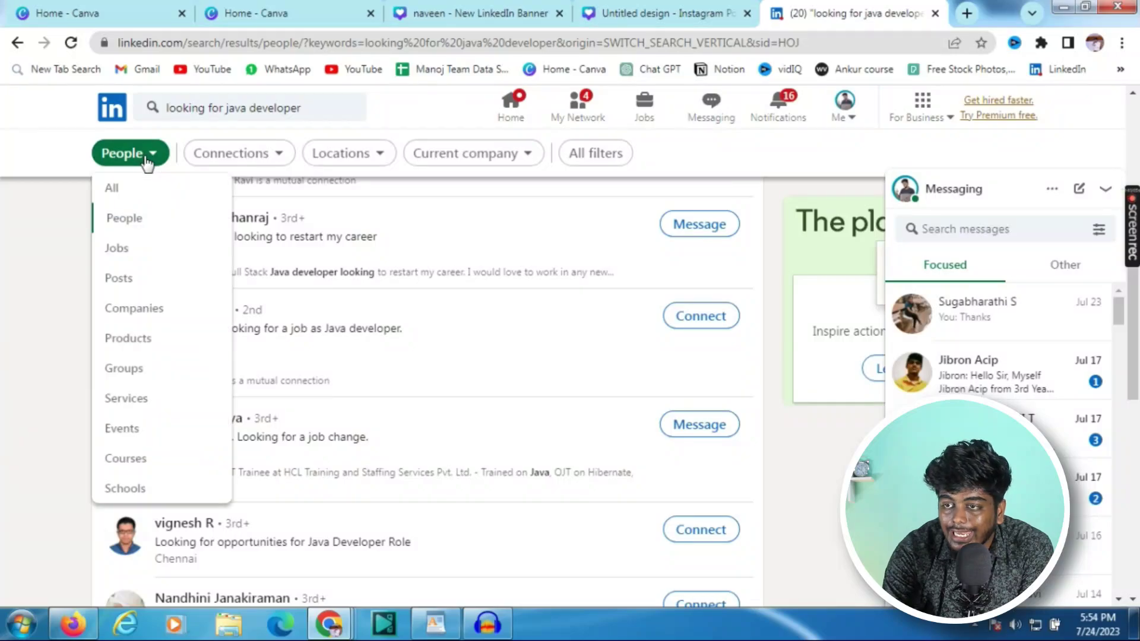
pyautogui.click(139, 279)
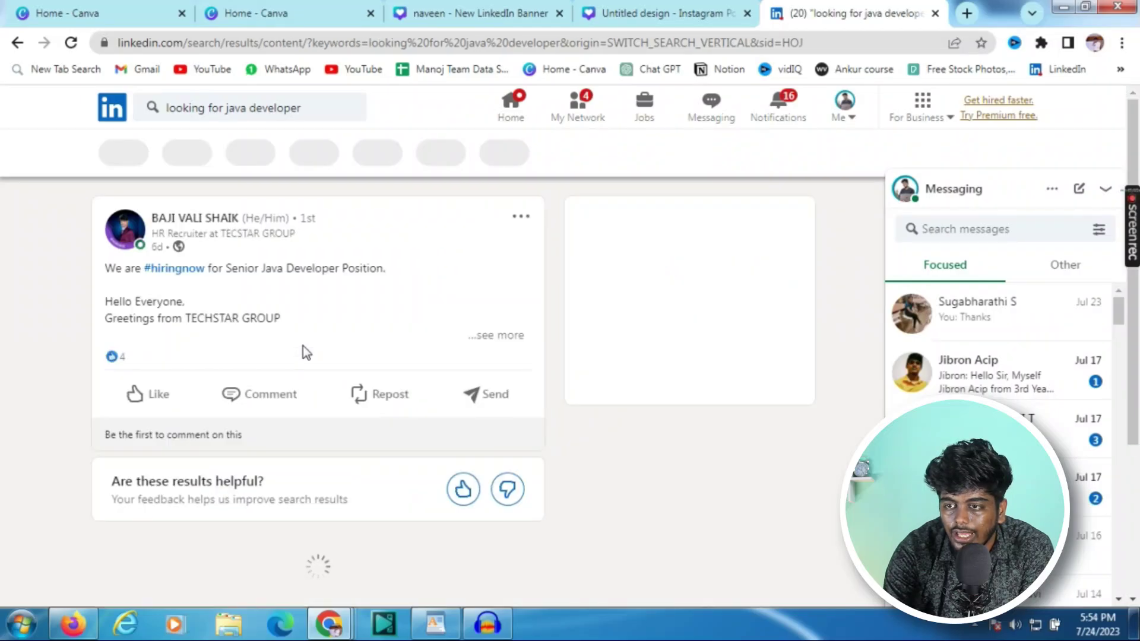
# Browse the Java developer posts, briefly selecting one post's text.
pyautogui.scroll(-8, 306, 351)
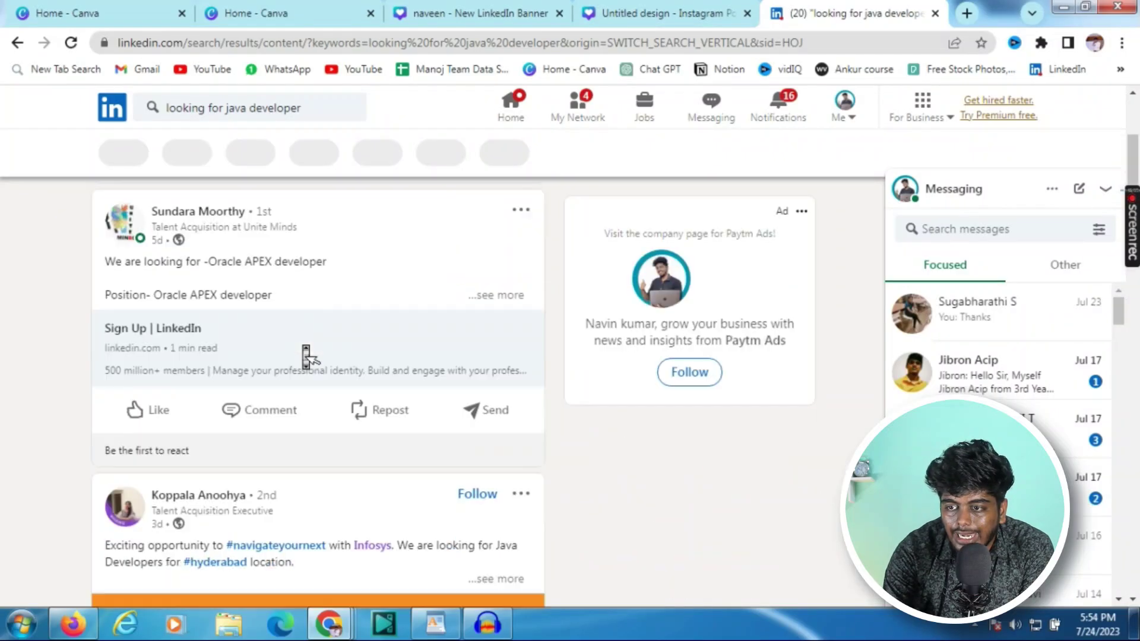
pyautogui.scroll(-15, 303, 351)
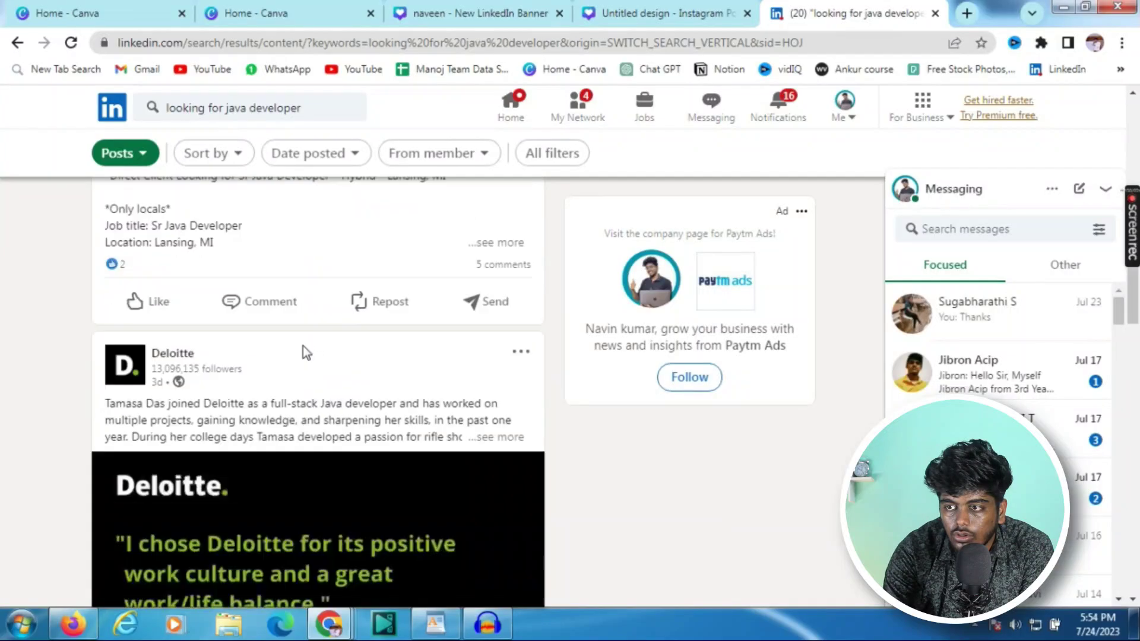
pyautogui.scroll(-3, 304, 353)
pyautogui.scroll(1, 304, 354)
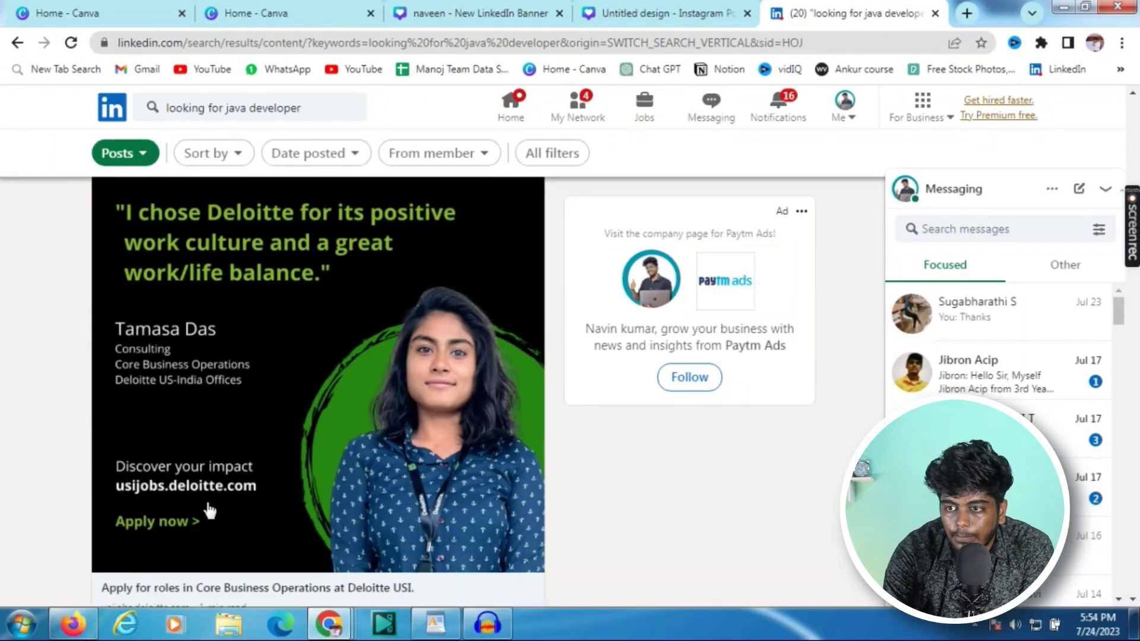
pyautogui.scroll(-15, 237, 483)
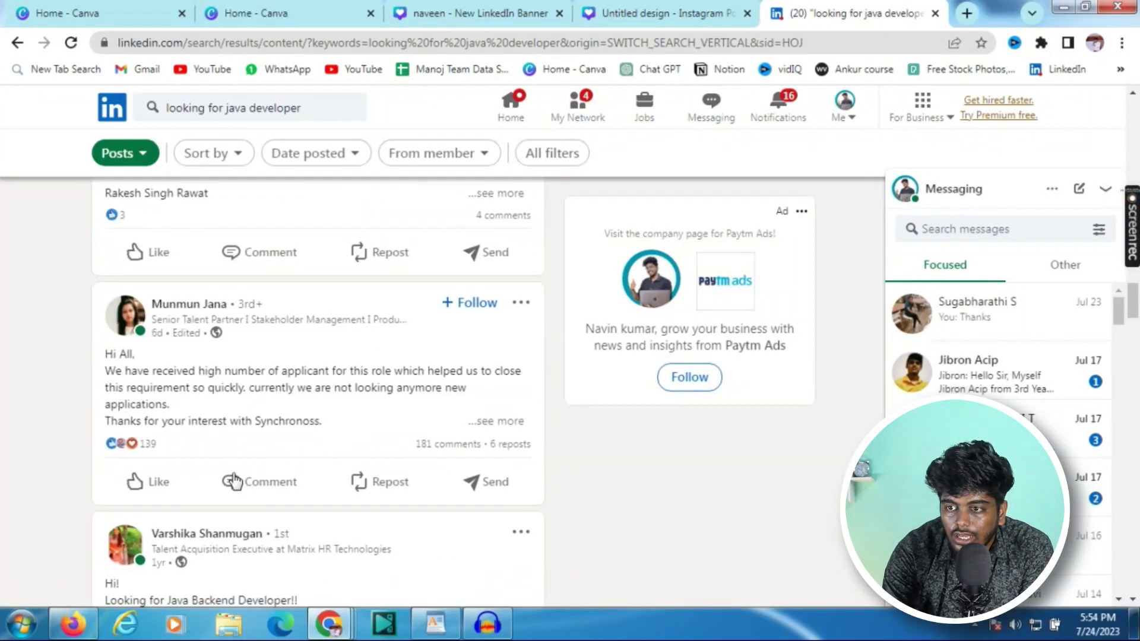
pyautogui.scroll(2, 236, 484)
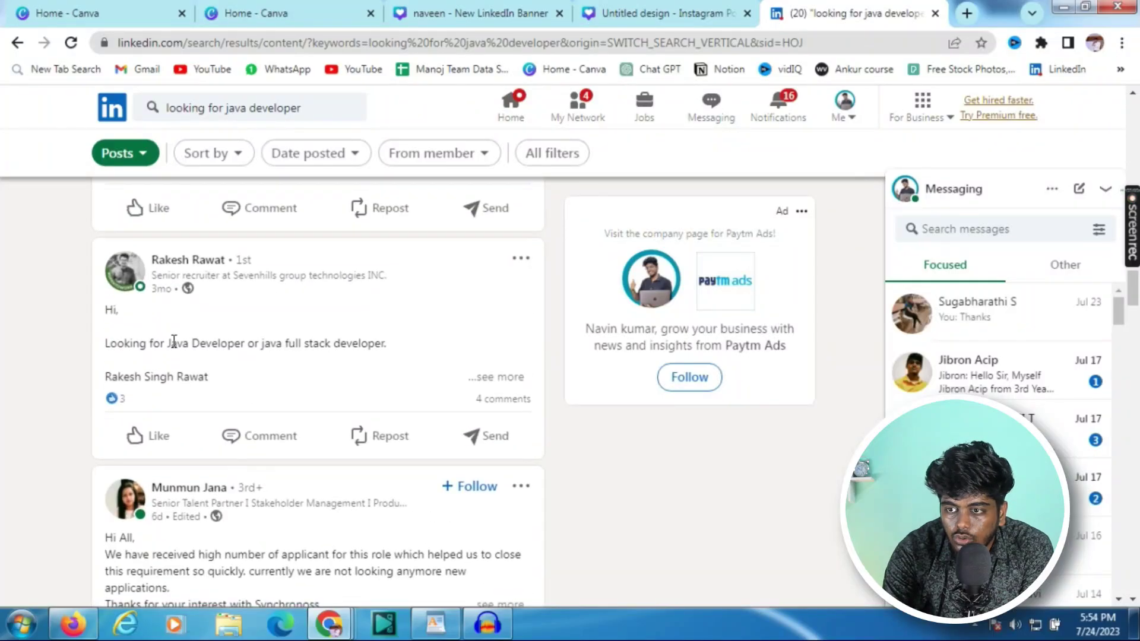
pyautogui.moveTo(101, 321); pyautogui.dragTo(373, 383)
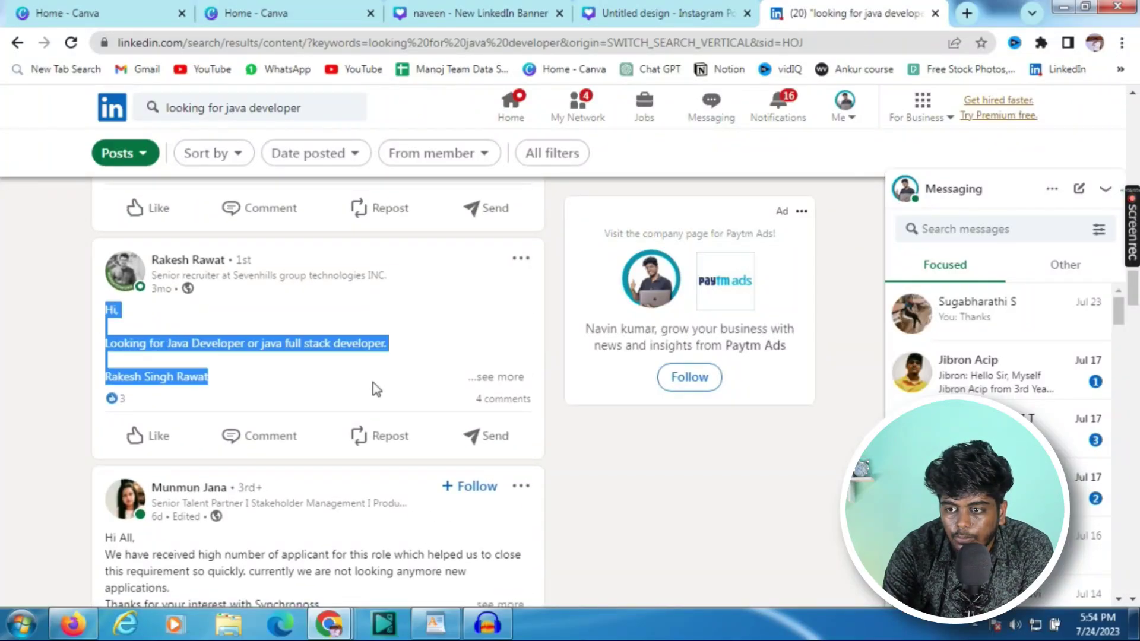
pyautogui.click(304, 377)
pyautogui.scroll(-10, 304, 380)
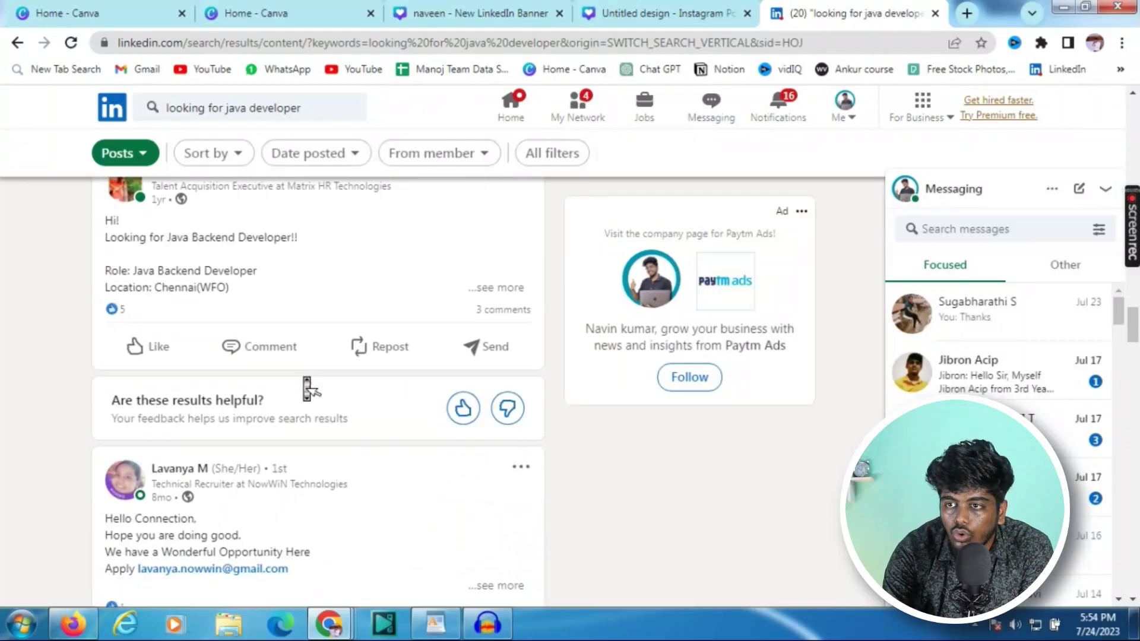
pyautogui.scroll(5, 304, 383)
pyautogui.scroll(-10, 305, 386)
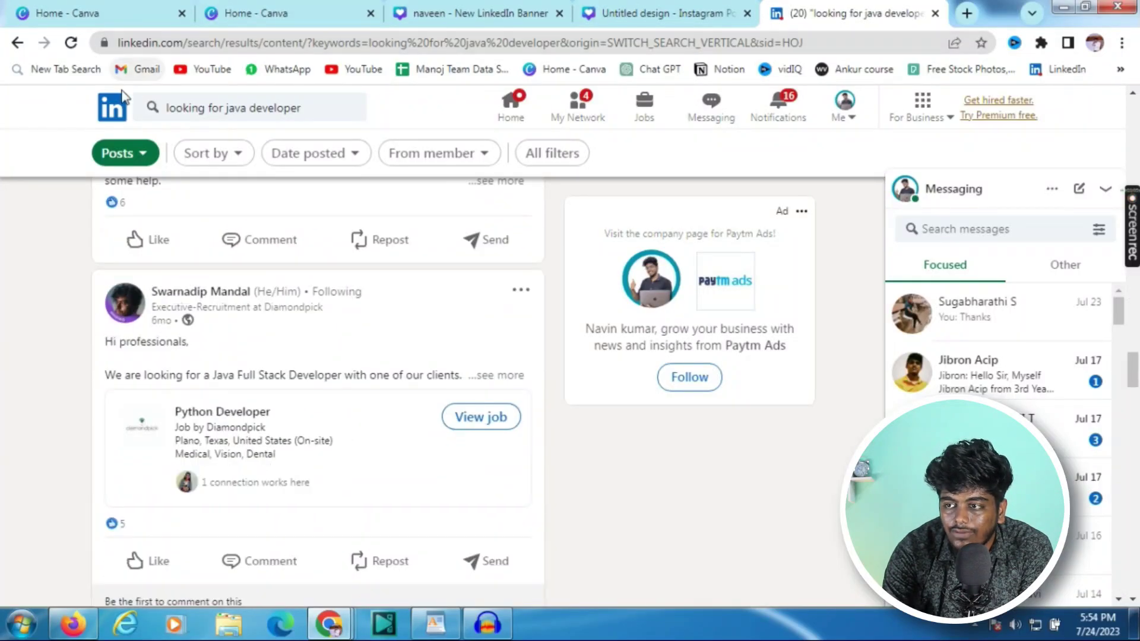
# Go back to the LinkedIn home feed and scroll it.
pyautogui.click(107, 115)
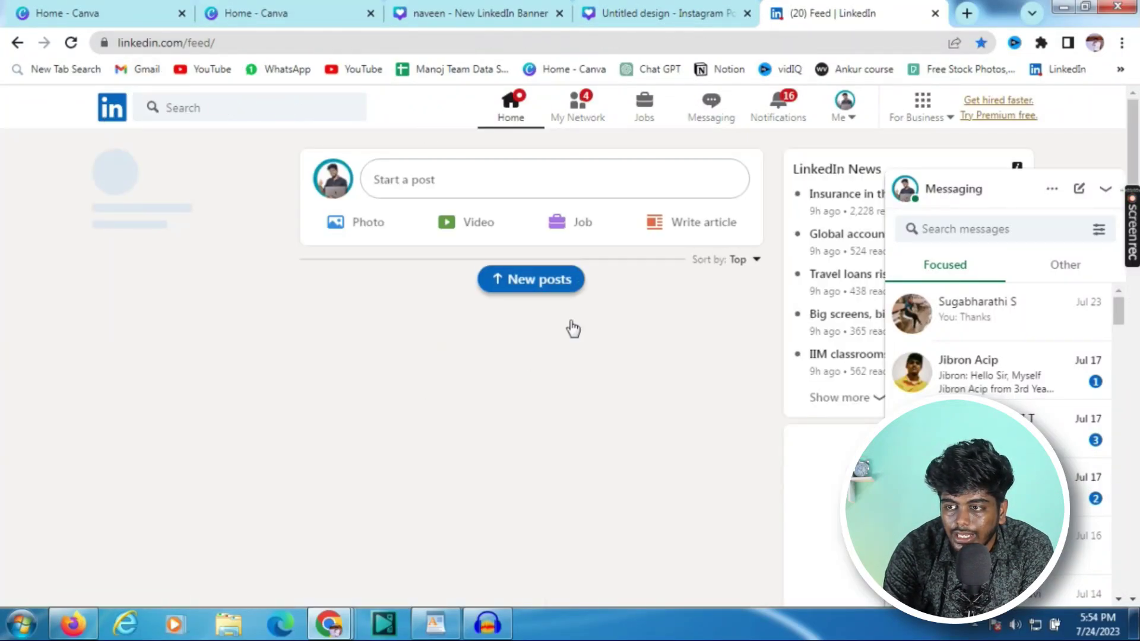
pyautogui.scroll(-2, 644, 495)
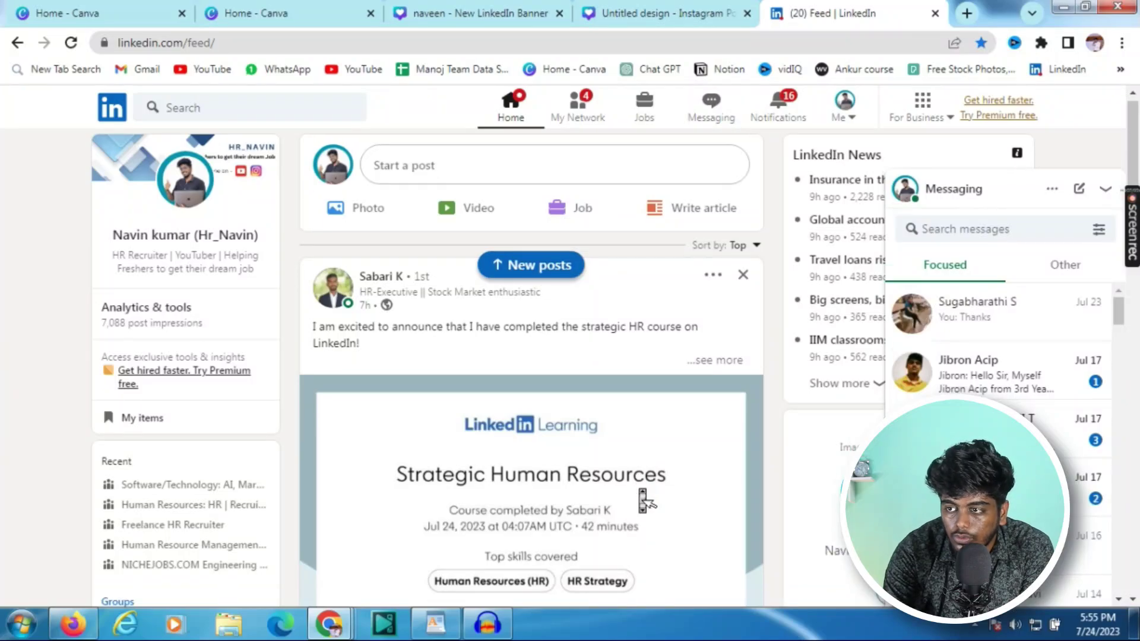
pyautogui.scroll(2, 454, 282)
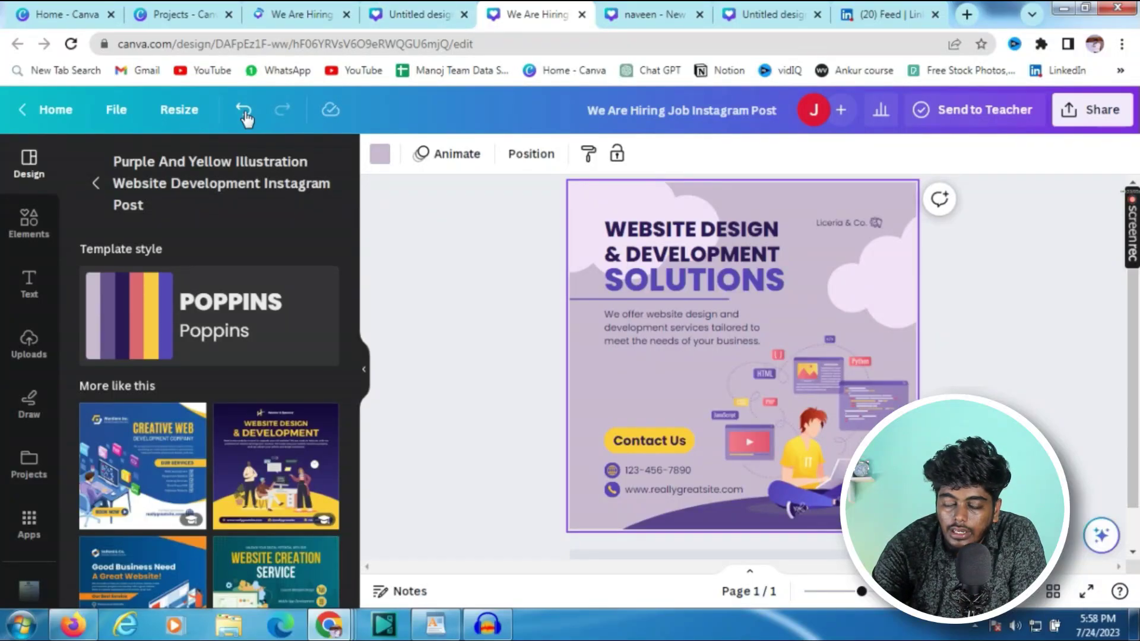
# Undo the website-design template, deselect the canvas, and close the duplicate design tab.
pyautogui.click(244, 112)
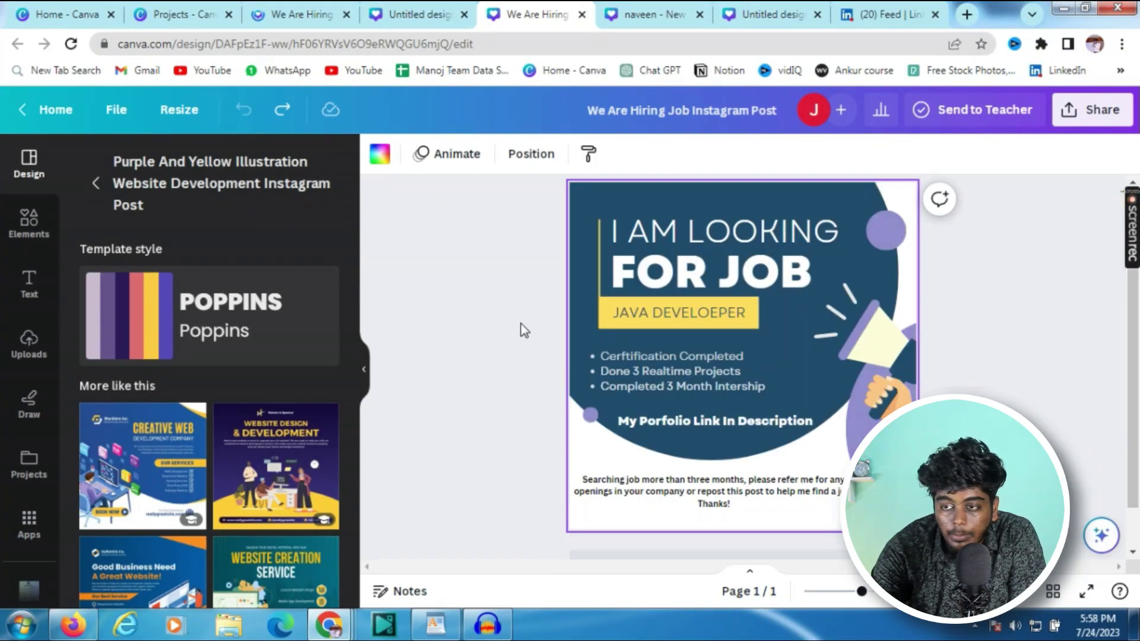
pyautogui.click(515, 307)
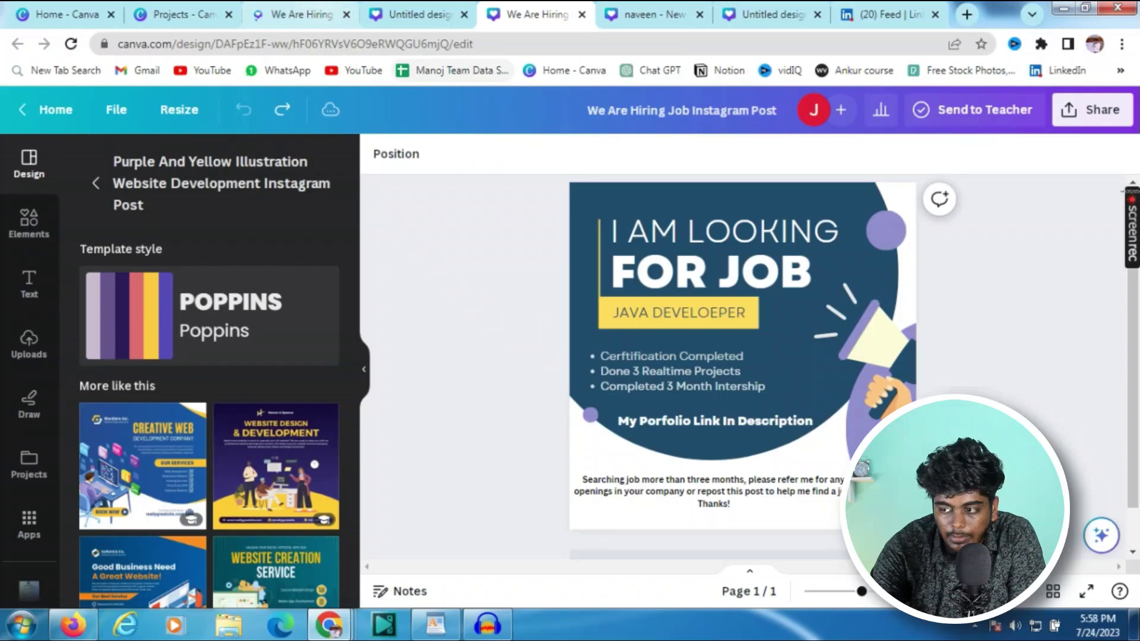
pyautogui.click(347, 14)
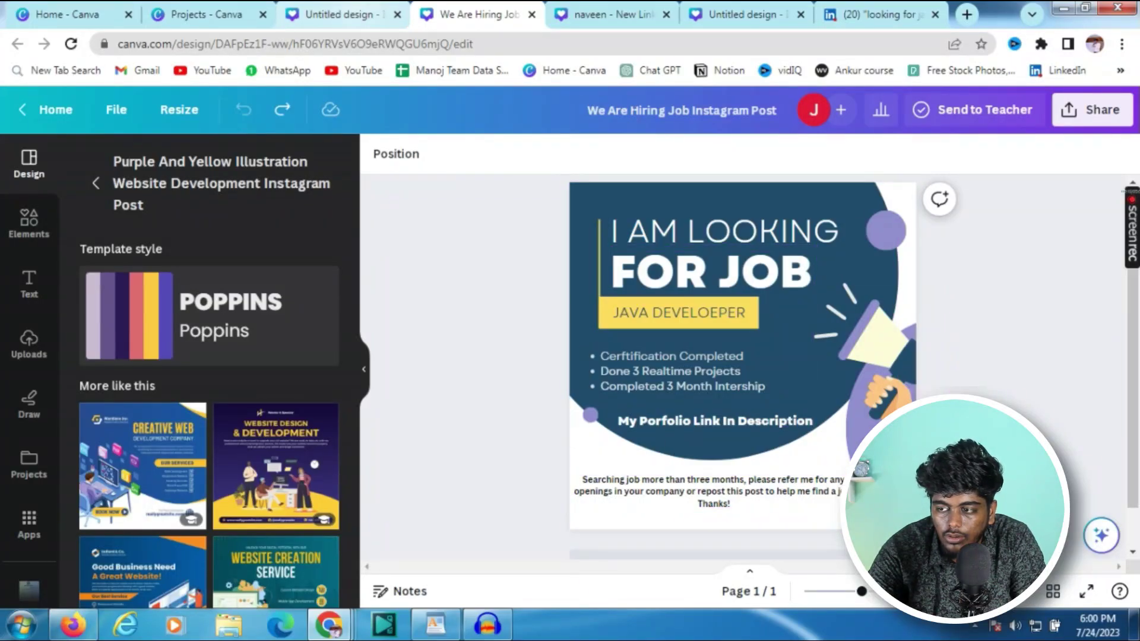
# Move between the open tabs, then create a new Instagram Post design from Create a design.
pyautogui.click(335, 14)
pyautogui.click(207, 14)
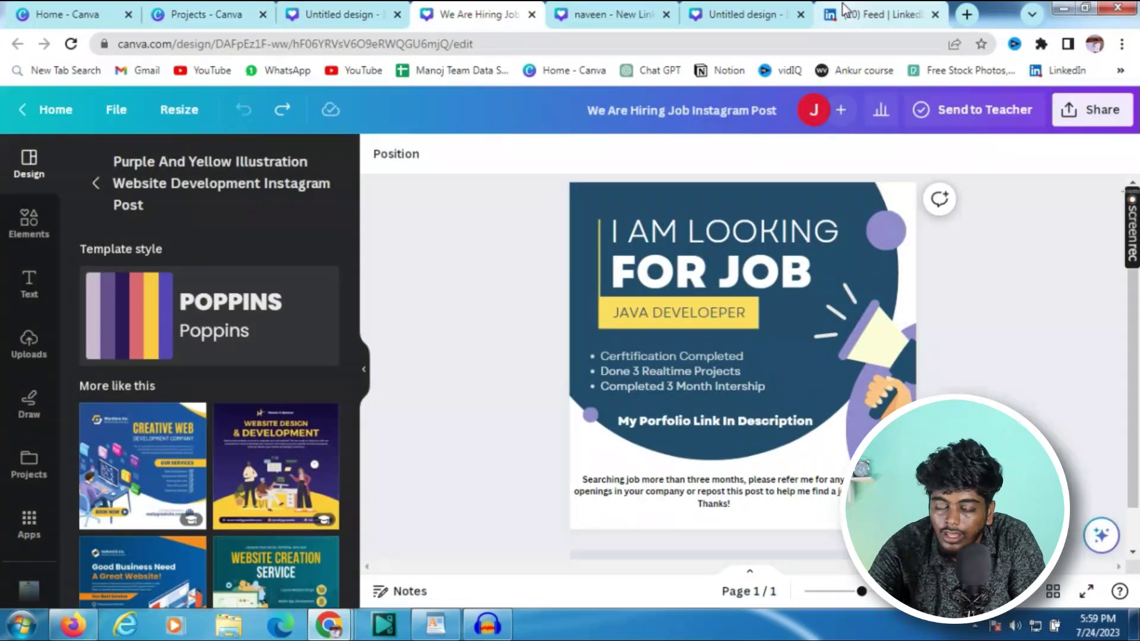
pyautogui.click(876, 14)
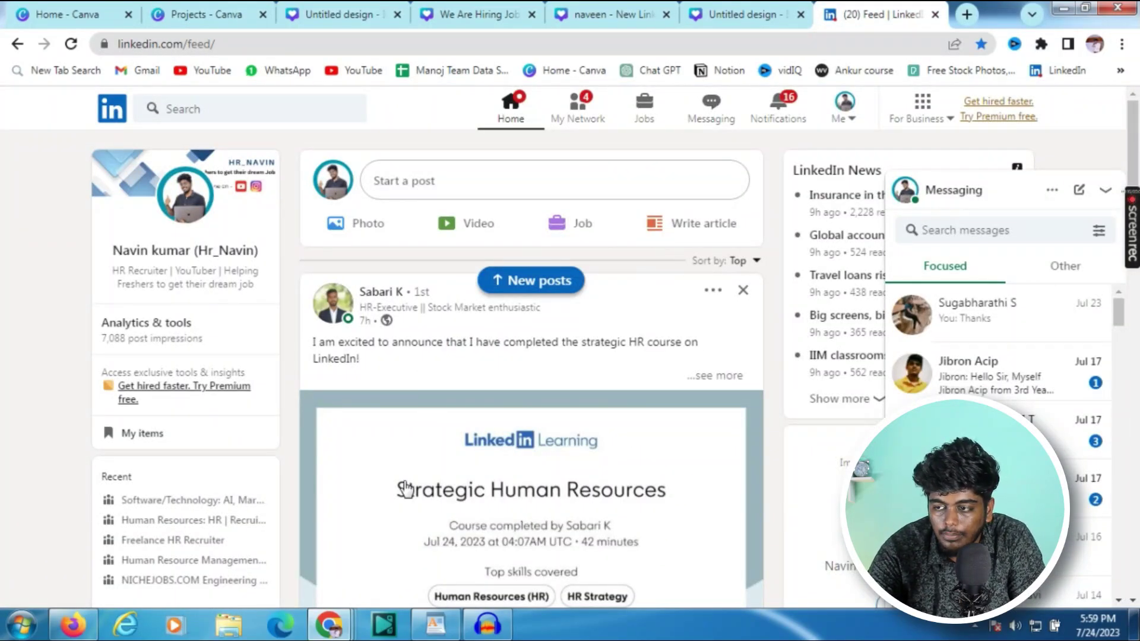
pyautogui.scroll(-10, 548, 409)
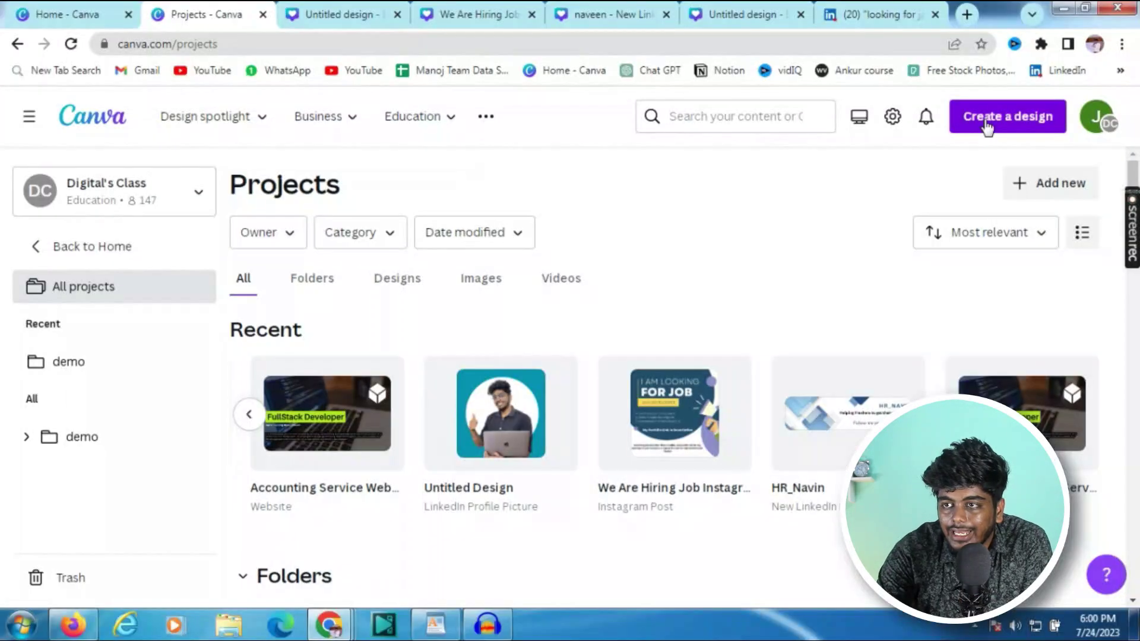
pyautogui.click(986, 126)
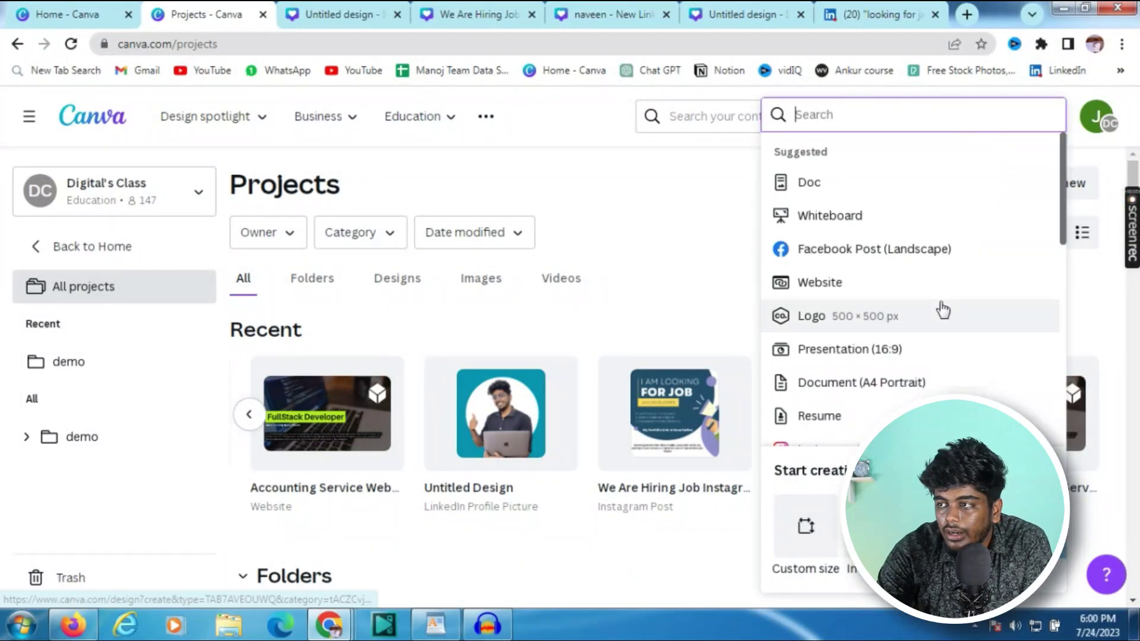
pyautogui.scroll(-5, 942, 311)
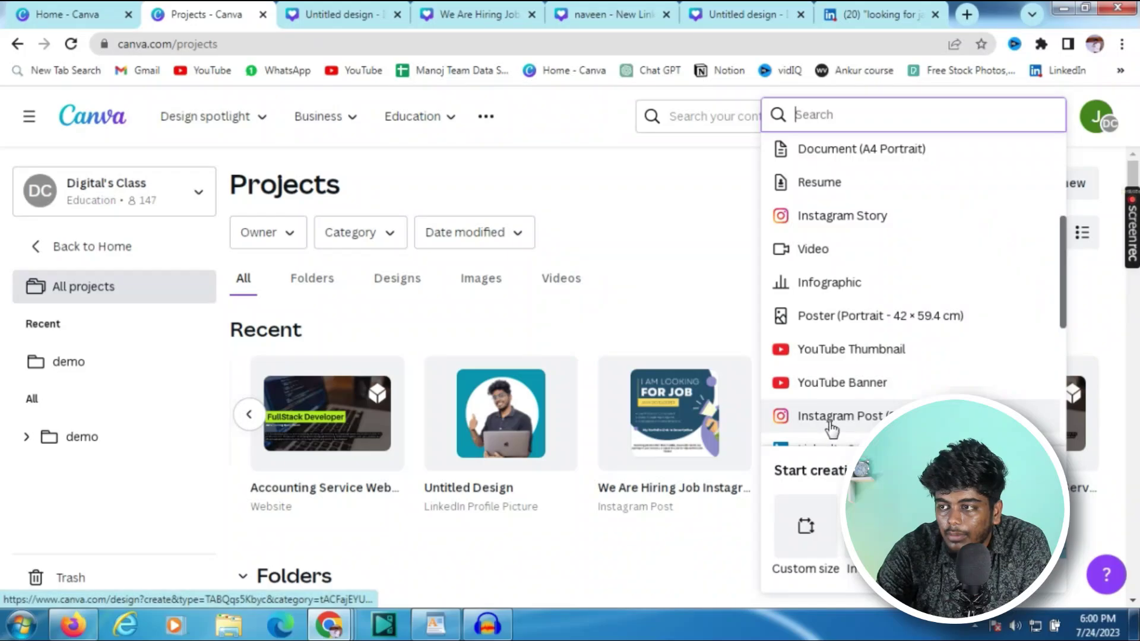
pyautogui.click(889, 414)
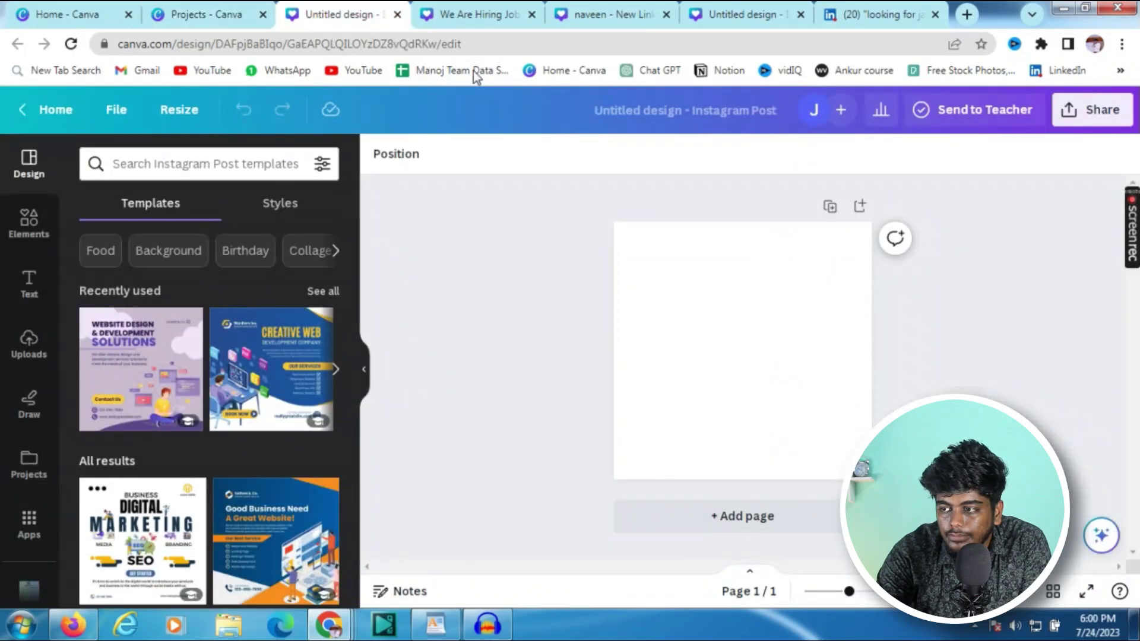
# Try the Urgently Needed and purple and blue We Are Hiring 'job' templates, then revisit the Looking For Job design.
pyautogui.click(200, 164)
pyautogui.write('jo')
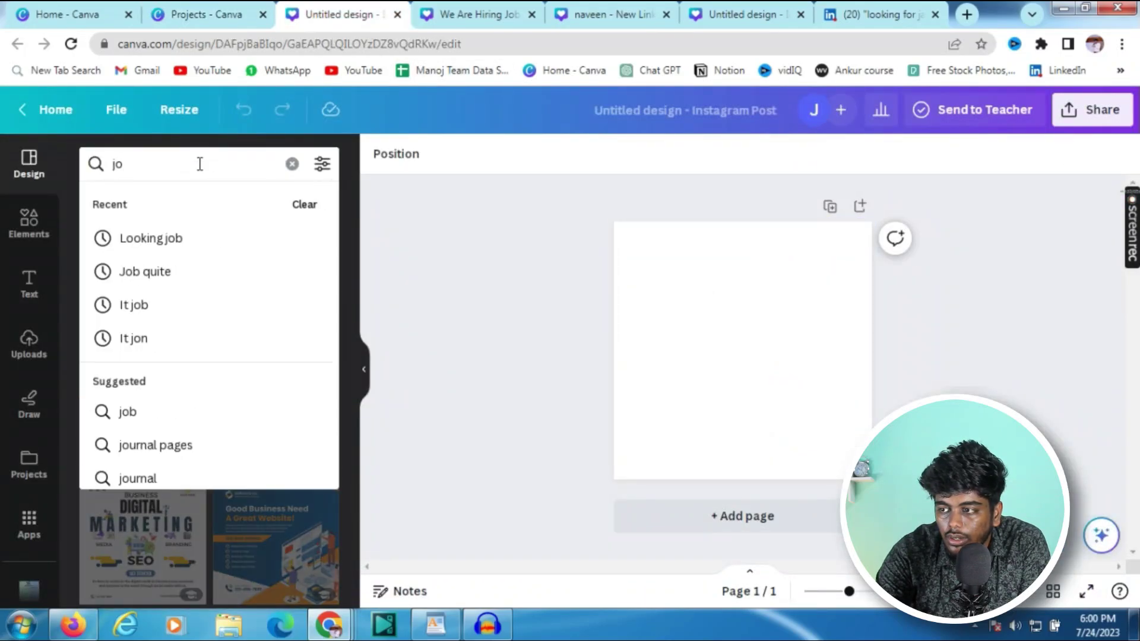
pyautogui.write('b')
pyautogui.press('Return')
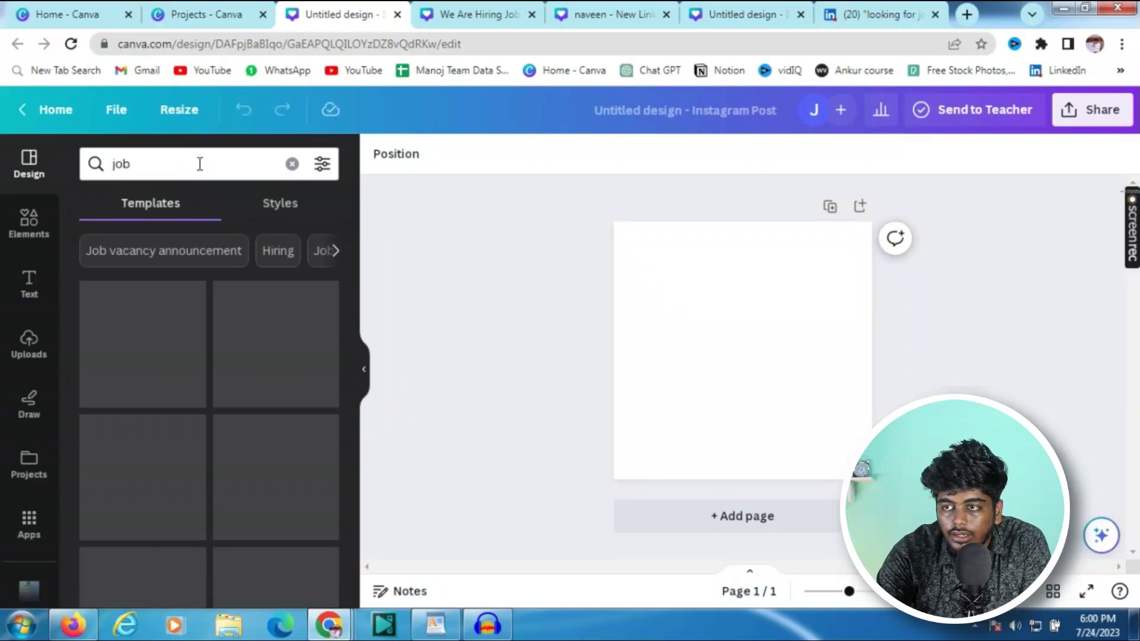
pyautogui.click(237, 375)
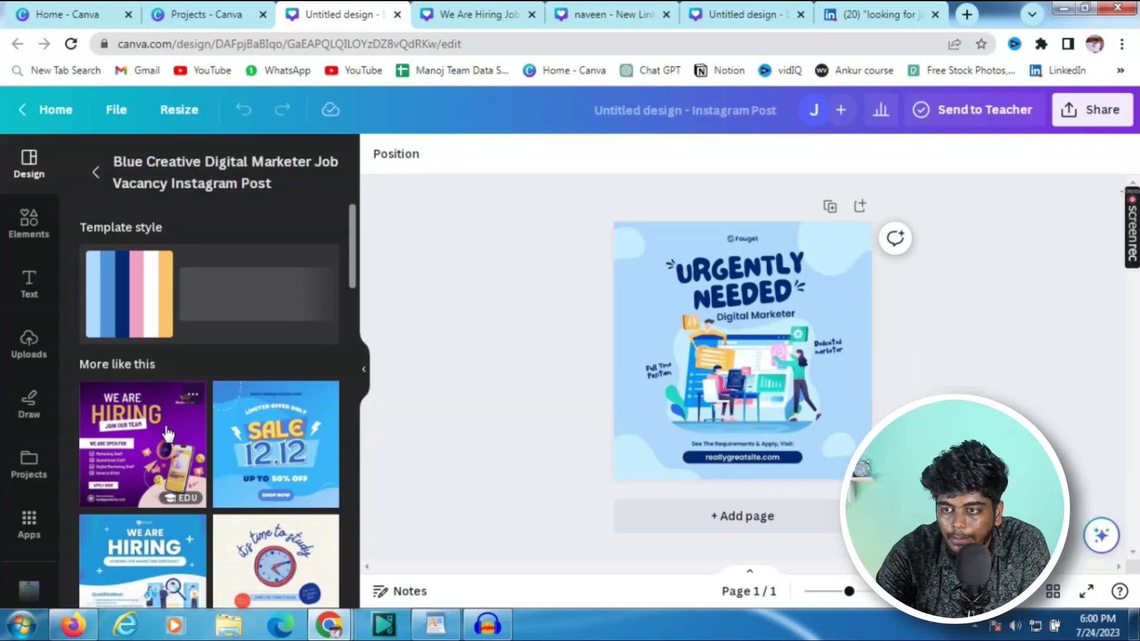
pyautogui.click(168, 431)
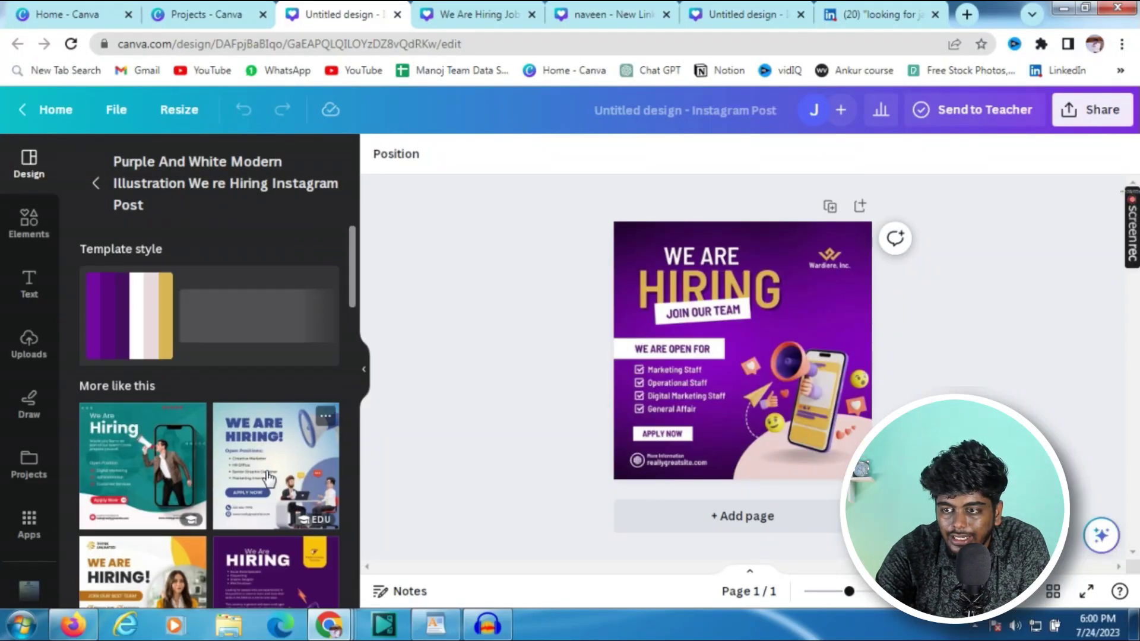
pyautogui.click(269, 475)
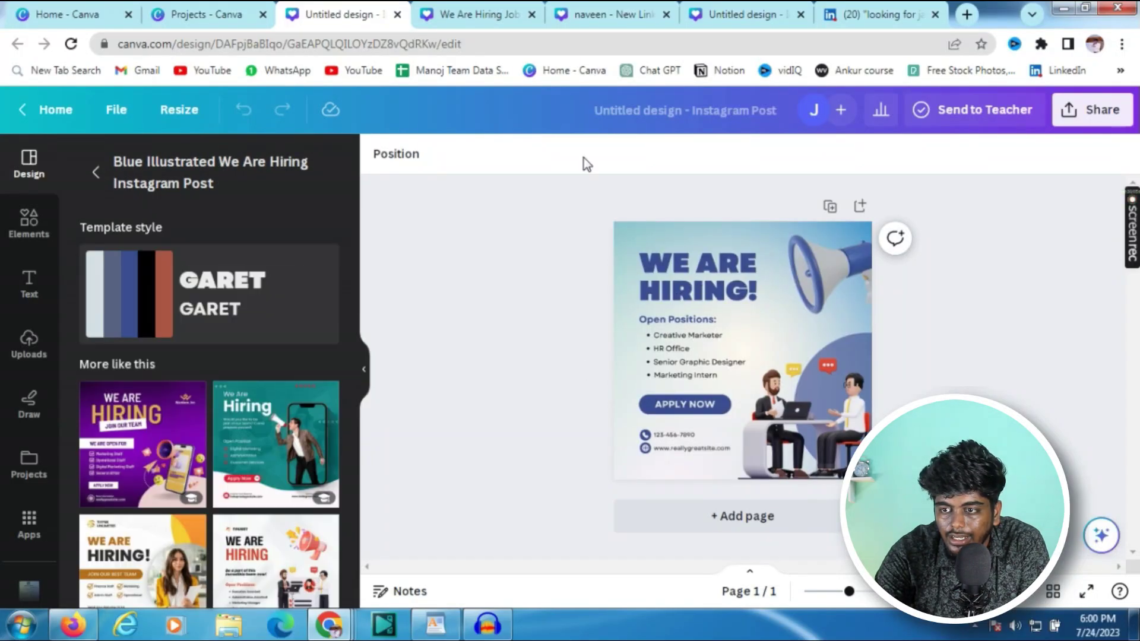
pyautogui.click(516, 23)
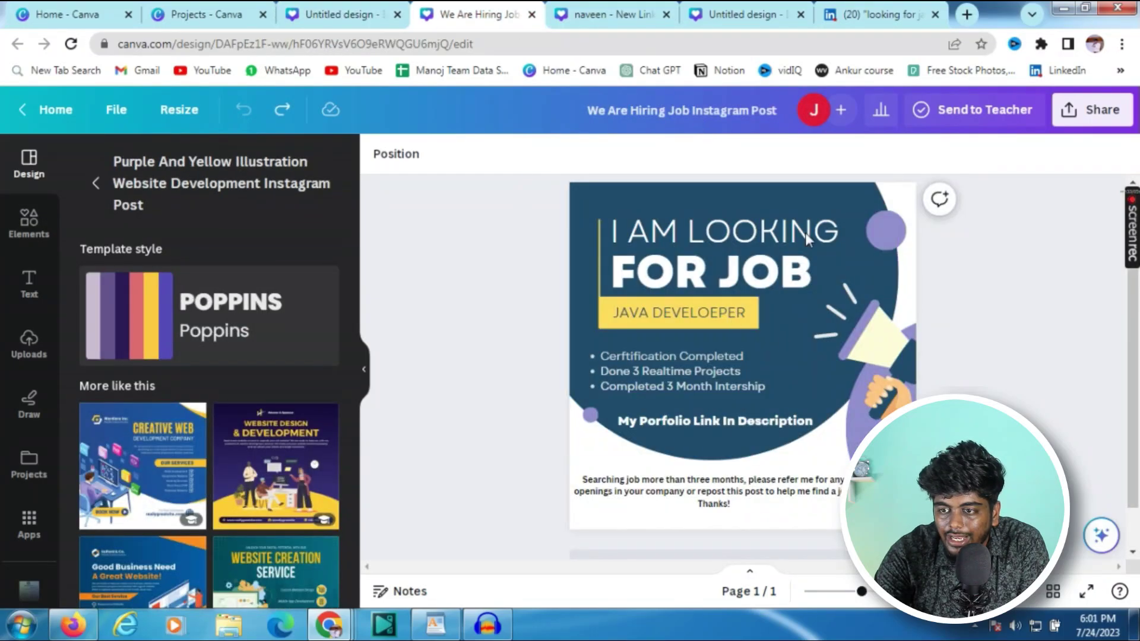
pyautogui.moveTo(1133, 211)
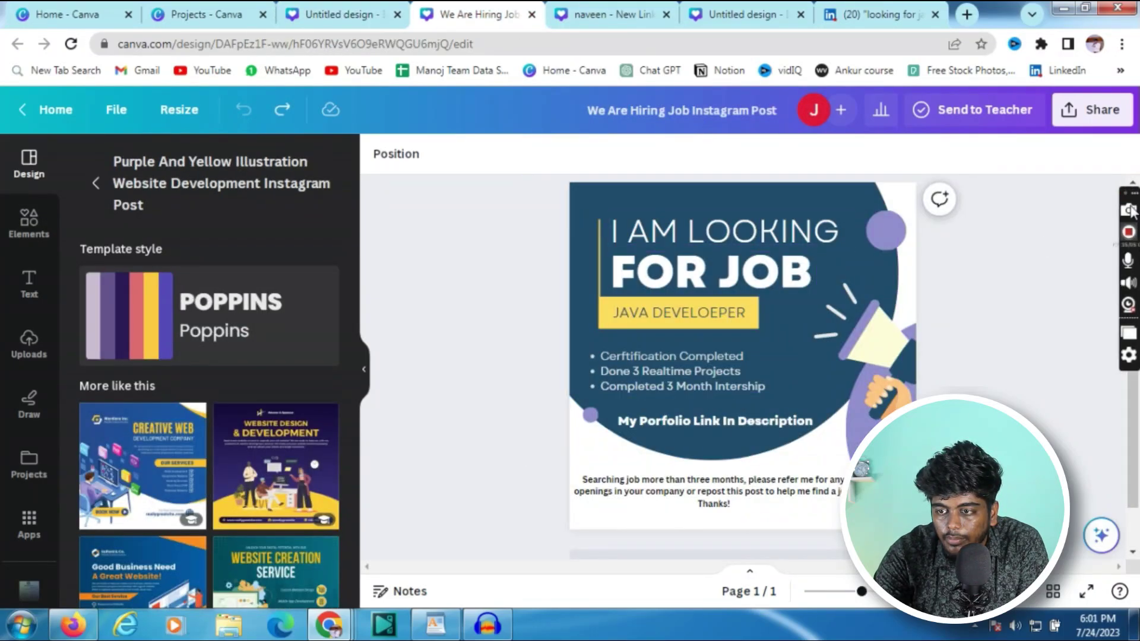